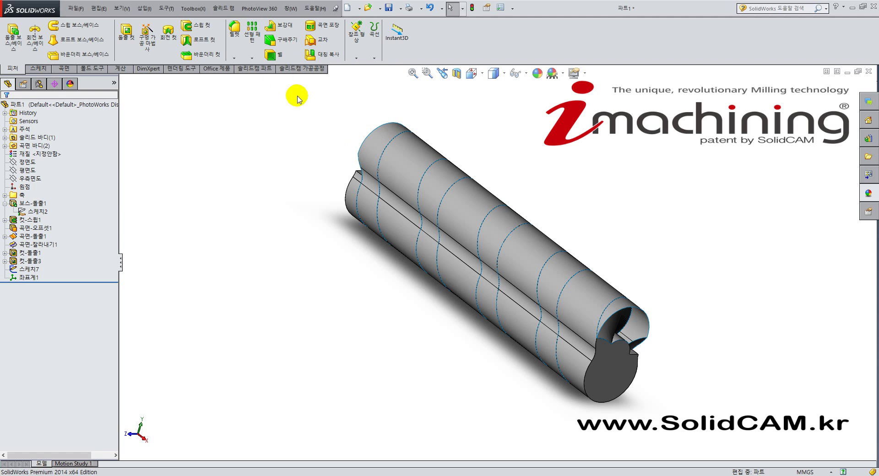
- Start a new SolidCAM milling part and save the model as 파트1.SLDPRT in the SolidCAM\4축 샘플 folder on drive D
{"action": "left_click", "coordinate": [220, 8]}
{"action": "left_click", "coordinate": [241, 23]}
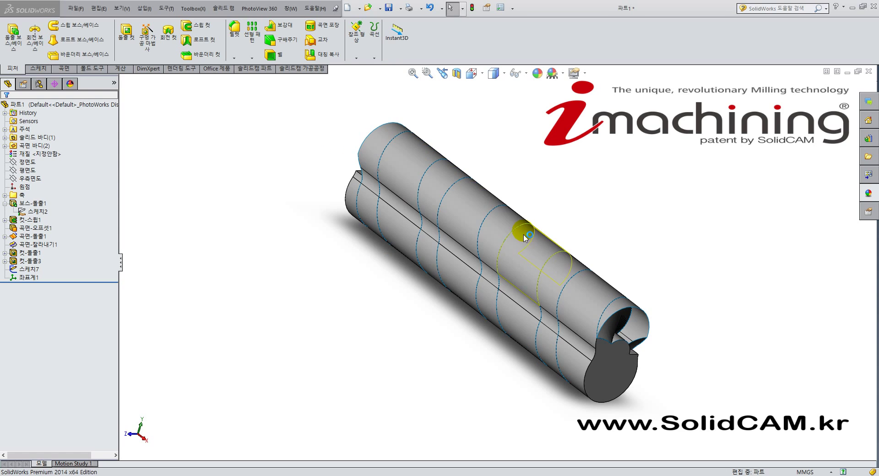
{"action": "left_click", "coordinate": [473, 119]}
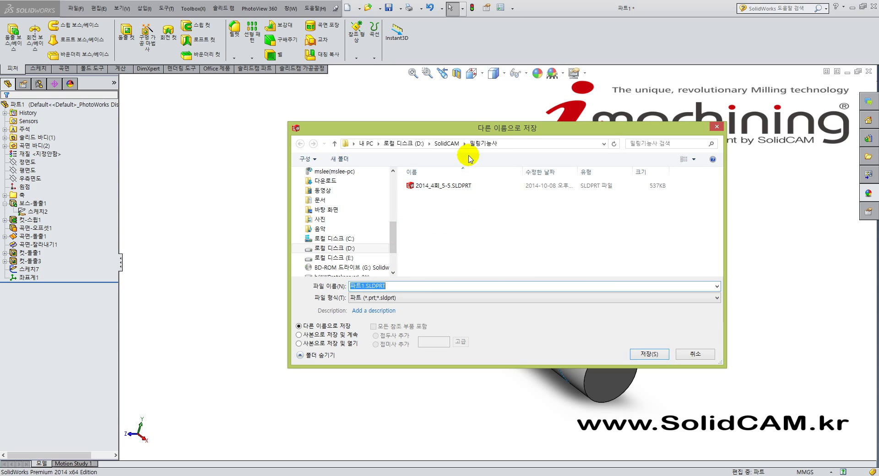
{"action": "left_click", "coordinate": [446, 143]}
{"action": "double_click", "coordinate": [435, 188]}
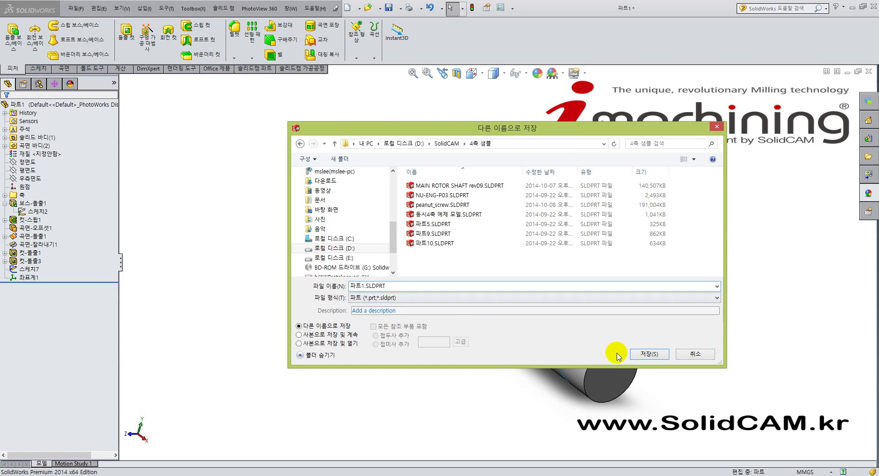
{"action": "left_click", "coordinate": [660, 355]}
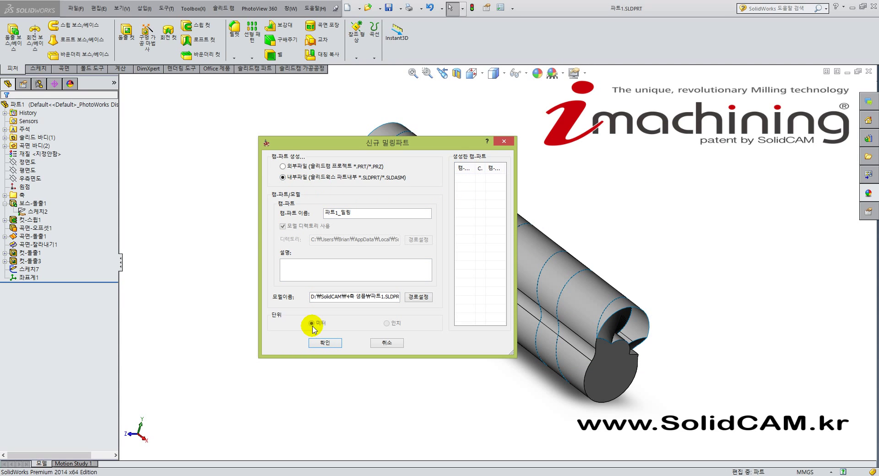
- Create the internal CAM part 파트1_밀링 and set its CNC controller to gMill_Haas_4x_eval
{"action": "left_click", "coordinate": [324, 343]}
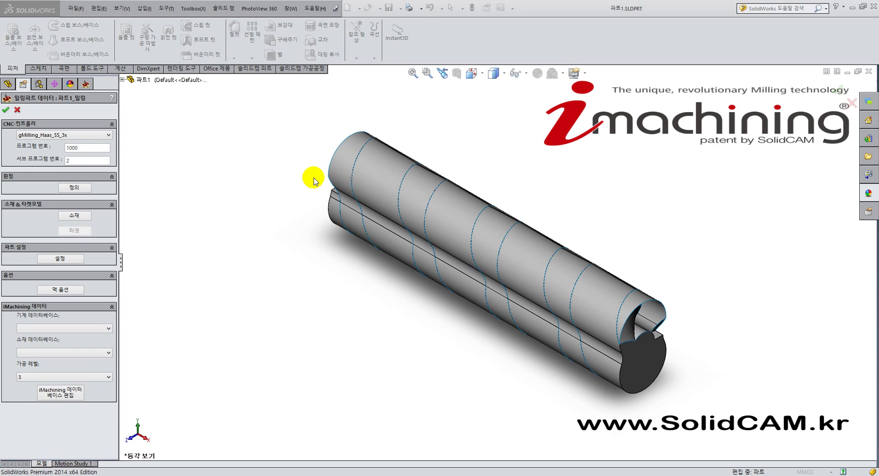
{"action": "left_click", "coordinate": [79, 134]}
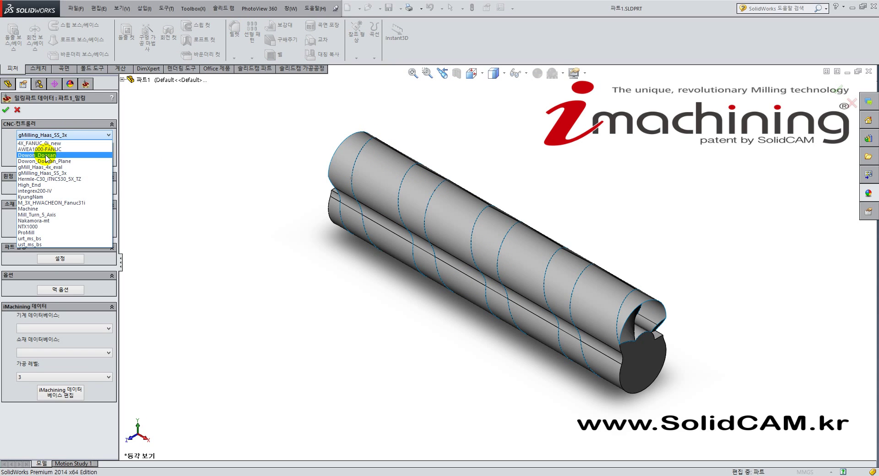
{"action": "left_click", "coordinate": [46, 167]}
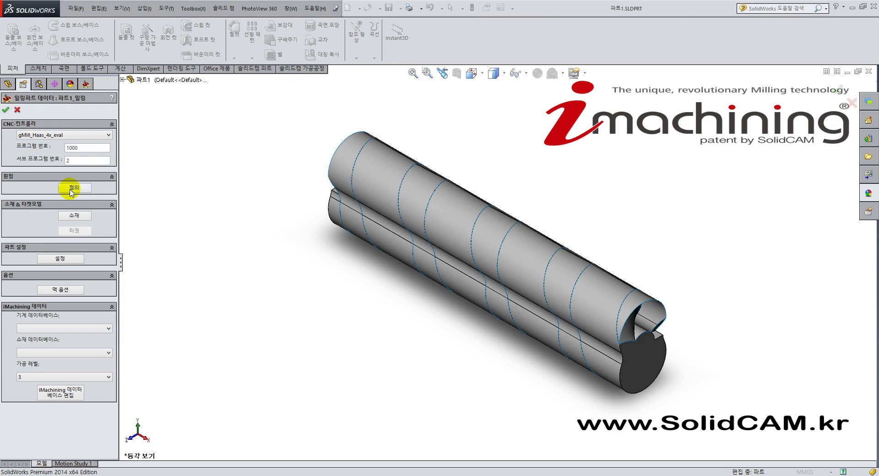
- Define the machining origin by selecting the model's existing coordinate system 좌표계1
{"action": "left_click", "coordinate": [71, 188]}
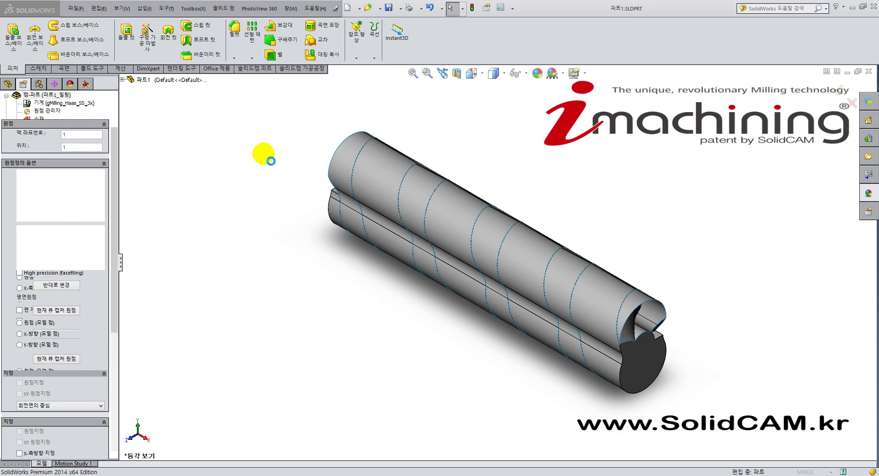
{"action": "middle_click_drag", "start_coordinate": [296, 226], "coordinate": [428, 277]}
{"action": "scroll", "coordinate": [426, 279], "scroll_direction": "down", "scroll_amount": 5}
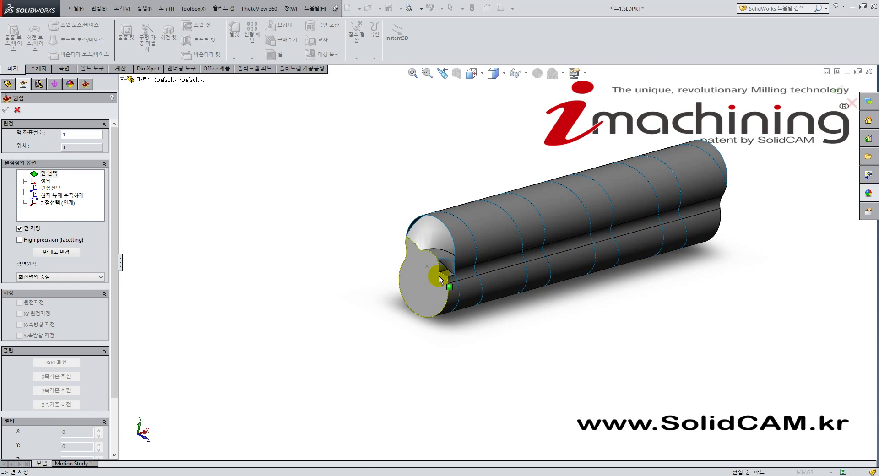
{"action": "left_click", "coordinate": [52, 188]}
{"action": "left_click", "coordinate": [39, 230]}
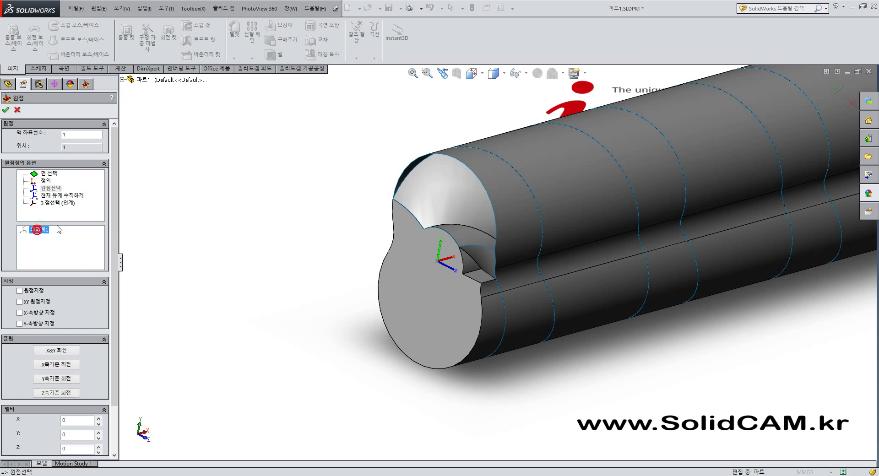
- Rotate the origin about its X axis so that Z points upward and X runs along the shaft
{"action": "left_click_drag", "start_coordinate": [114, 252], "coordinate": [112, 299]}
{"action": "scroll", "coordinate": [427, 266], "scroll_direction": "up", "scroll_amount": 3}
{"action": "scroll", "coordinate": [410, 306], "scroll_direction": "down", "scroll_amount": 8}
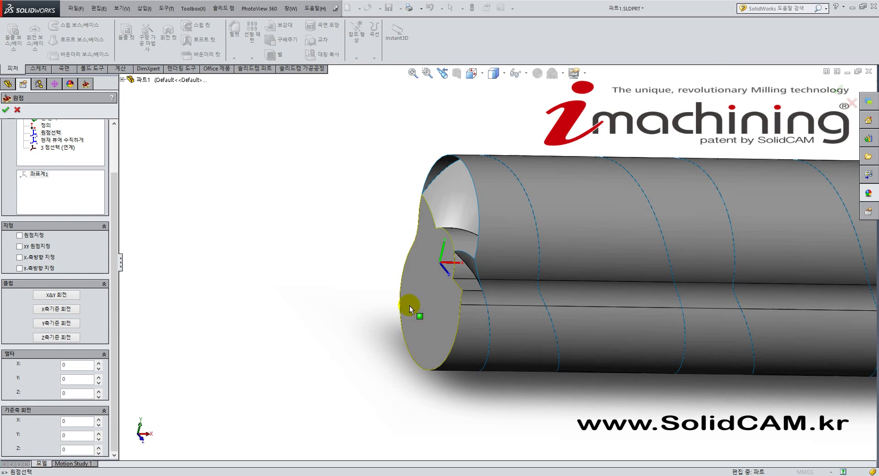
{"action": "scroll", "coordinate": [446, 286], "scroll_direction": "down", "scroll_amount": 2}
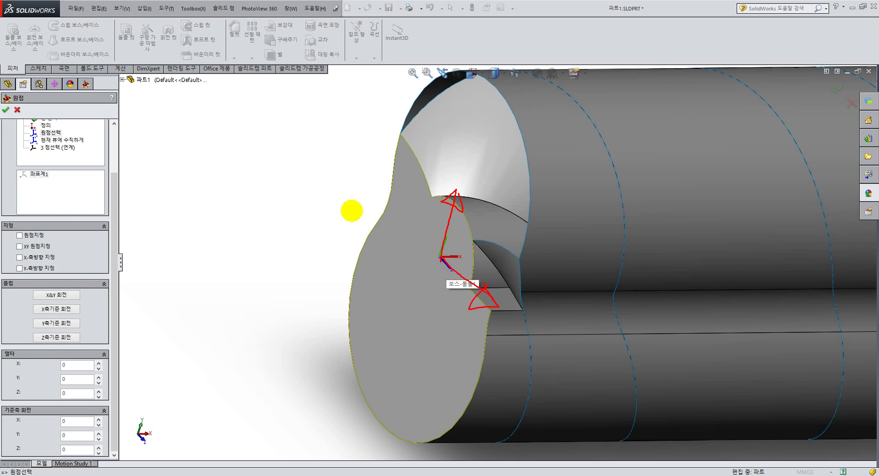
{"action": "key", "text": "Escape"}
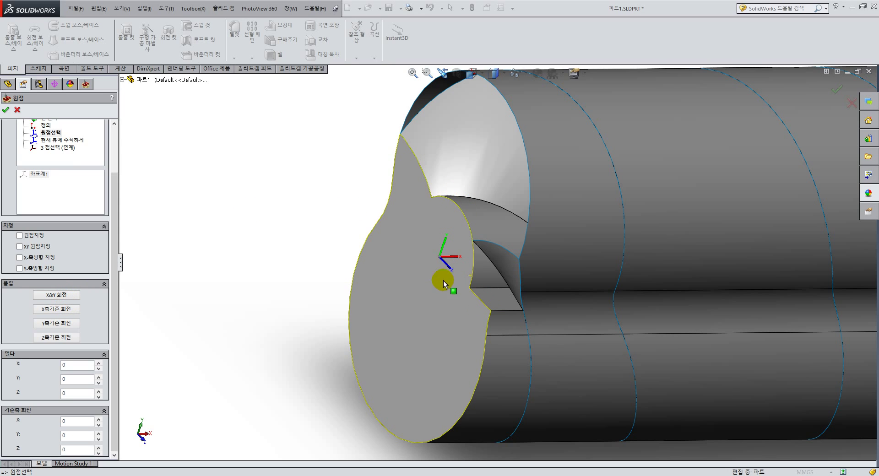
{"action": "left_click", "coordinate": [66, 314]}
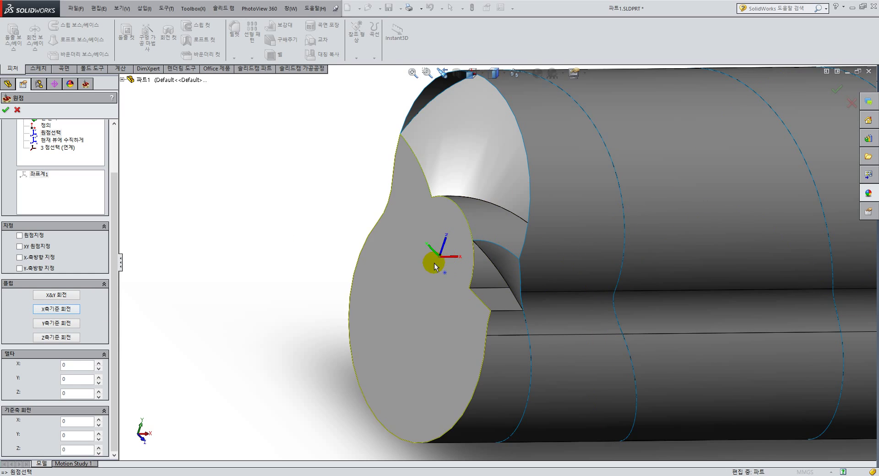
{"action": "middle_click_drag", "start_coordinate": [437, 261], "coordinate": [494, 258]}
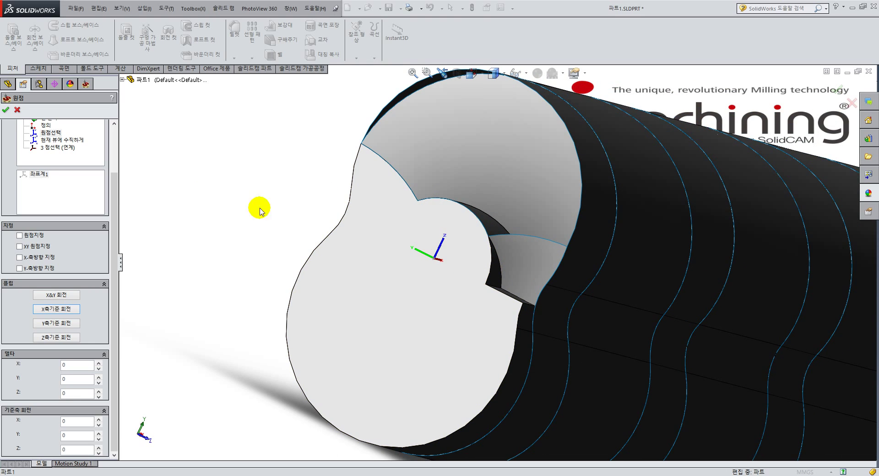
{"action": "key", "text": "ctrl+7"}
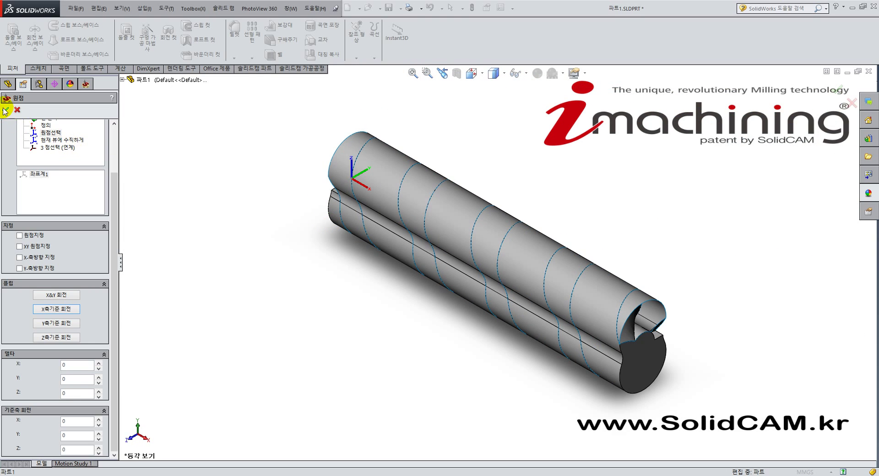
- Accept the origin with its default machining levels and close the origin manager
{"action": "left_click", "coordinate": [6, 110]}
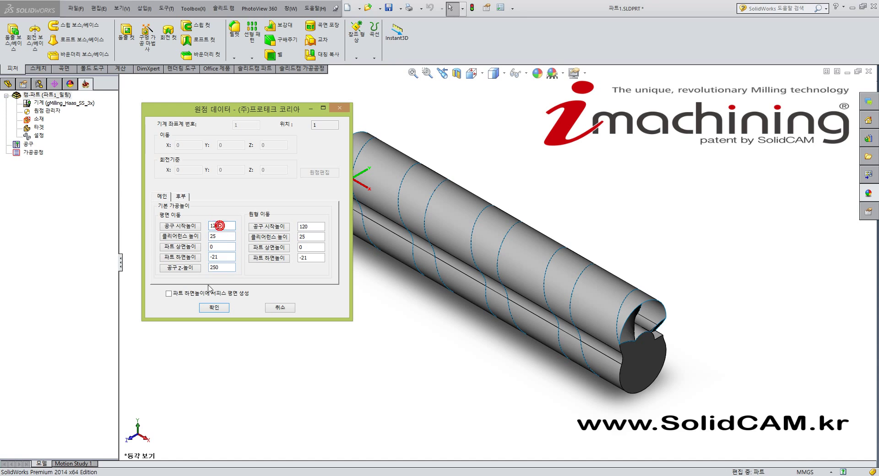
{"action": "left_click", "coordinate": [218, 309]}
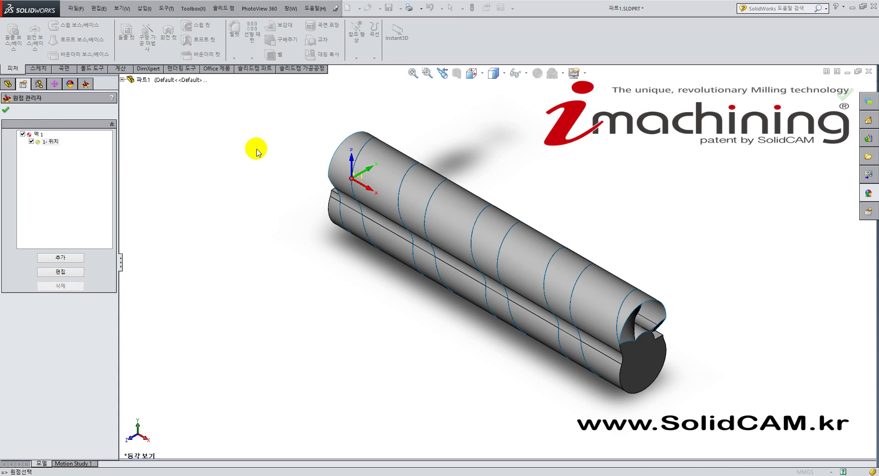
{"action": "left_click", "coordinate": [5, 110]}
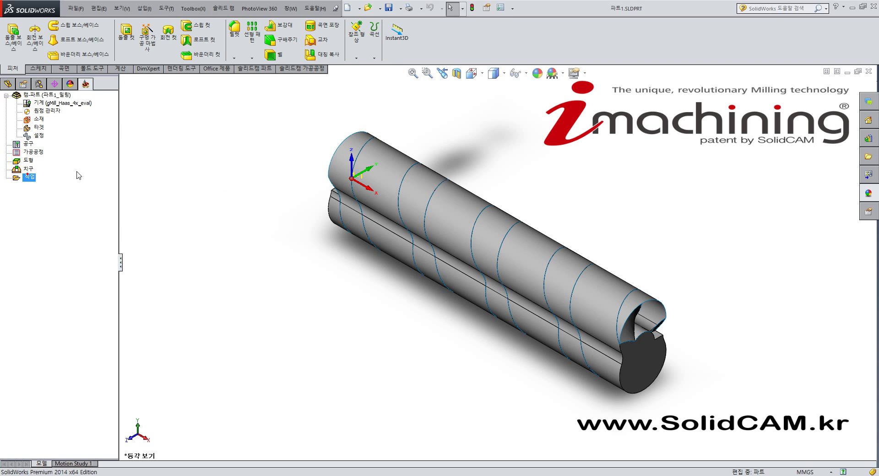
{"action": "left_click", "coordinate": [320, 69]}
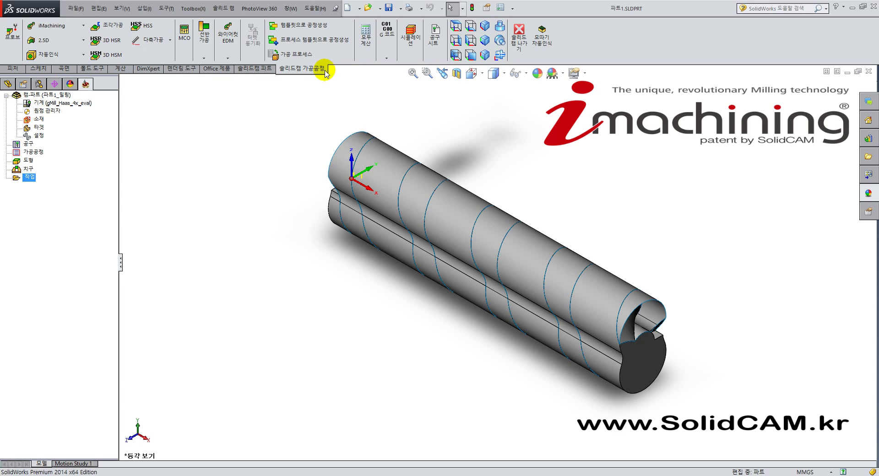
{"action": "left_click", "coordinate": [146, 42]}
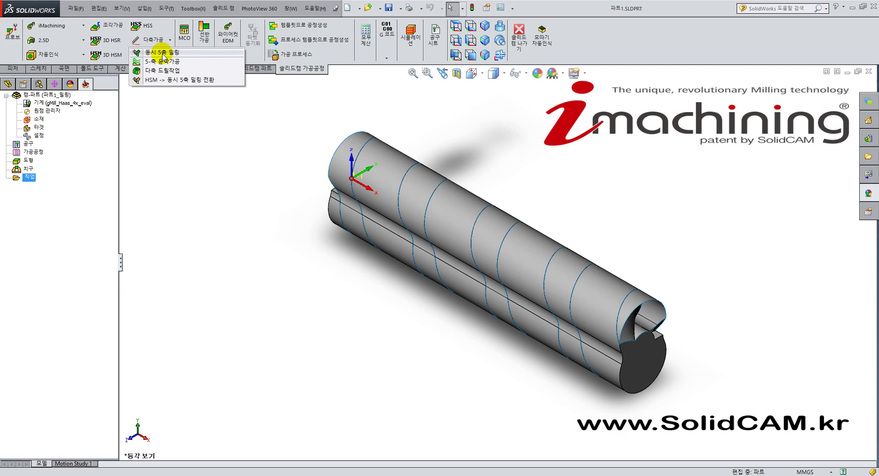
{"action": "left_click", "coordinate": [184, 131]}
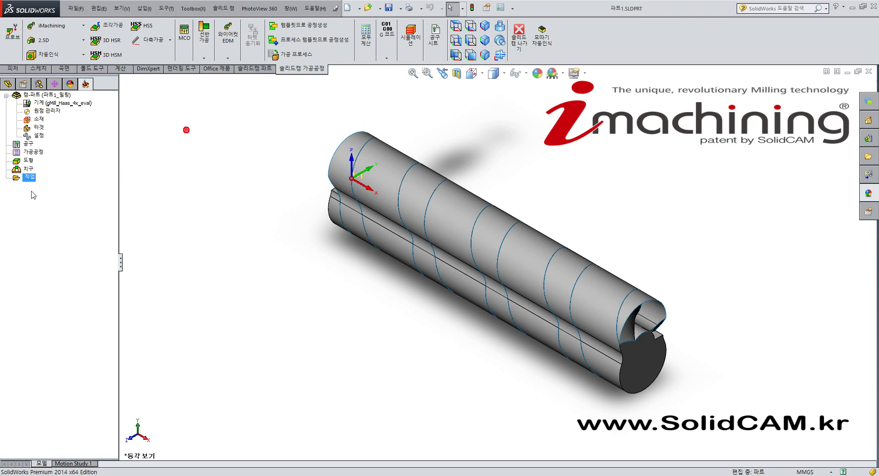
- Add a simultaneous 5-axis milling operation (동시 5축 밀링) and move its settings window clear of the model
{"action": "right_click", "coordinate": [27, 177]}
{"action": "mouse_move", "coordinate": [53, 193]}
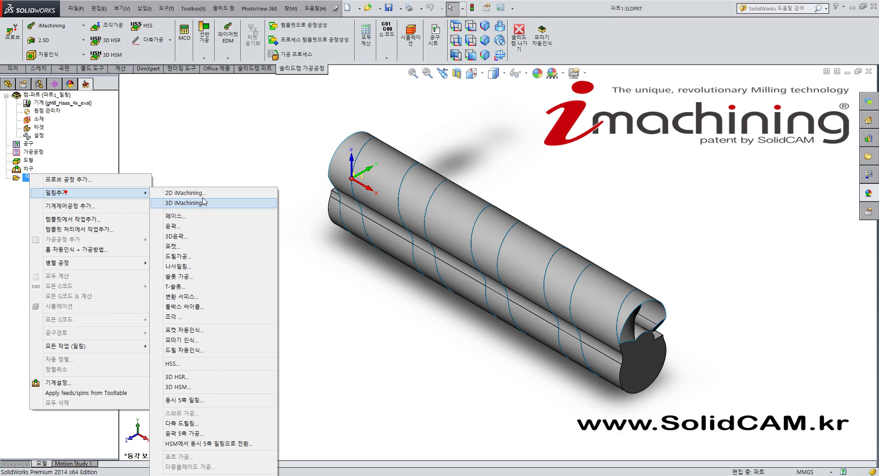
{"action": "left_click", "coordinate": [208, 401]}
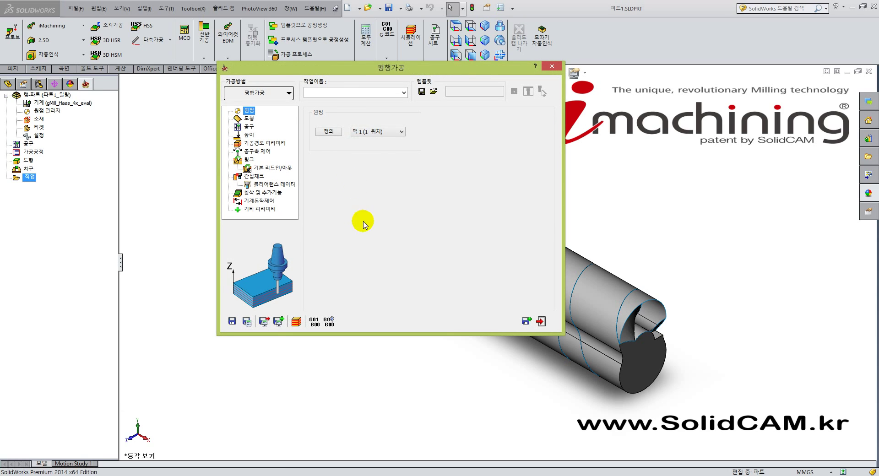
{"action": "left_click_drag", "start_coordinate": [284, 69], "coordinate": [173, 51]}
- Examine the outer faces and the cut-out at the shaft's end to identify the geometry for machining
{"action": "middle_click_drag", "start_coordinate": [520, 265], "coordinate": [581, 291]}
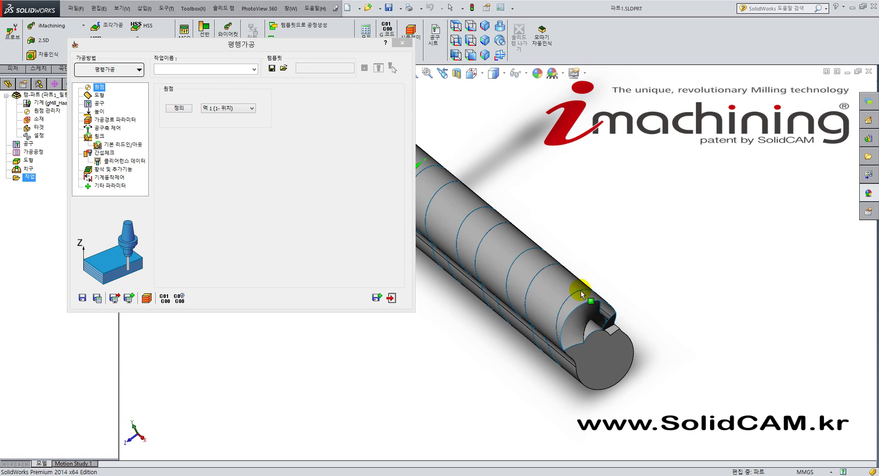
{"action": "scroll", "coordinate": [582, 297], "scroll_direction": "down", "scroll_amount": 3}
{"action": "scroll", "coordinate": [580, 297], "scroll_direction": "down", "scroll_amount": 5}
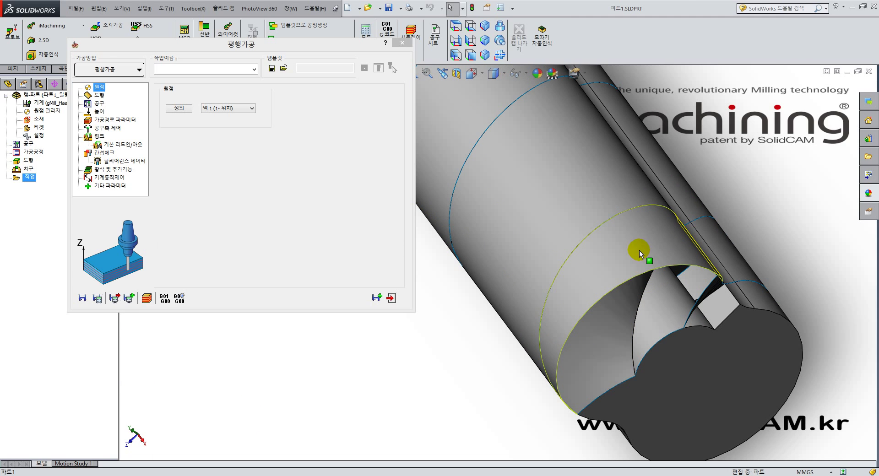
{"action": "left_click", "coordinate": [655, 249]}
{"action": "middle_click_drag", "start_coordinate": [656, 249], "coordinate": [573, 285]}
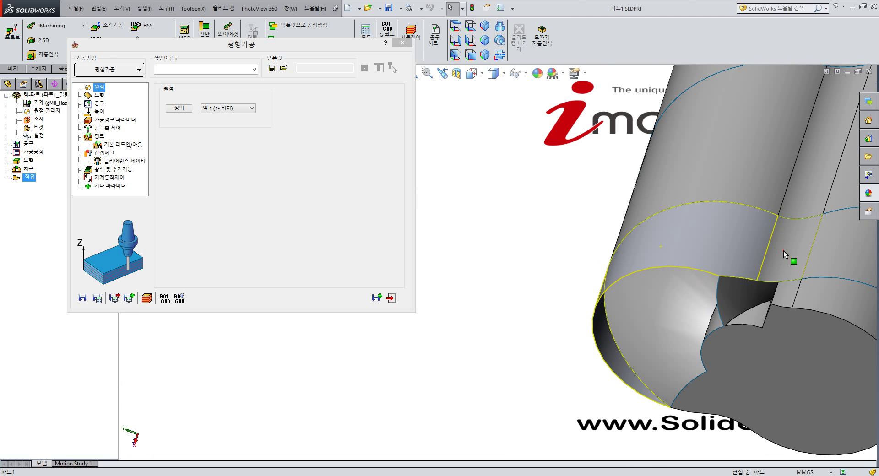
{"action": "left_click", "coordinate": [841, 257]}
{"action": "left_click", "coordinate": [740, 253]}
{"action": "left_click", "coordinate": [838, 252]}
{"action": "left_click", "coordinate": [526, 177]}
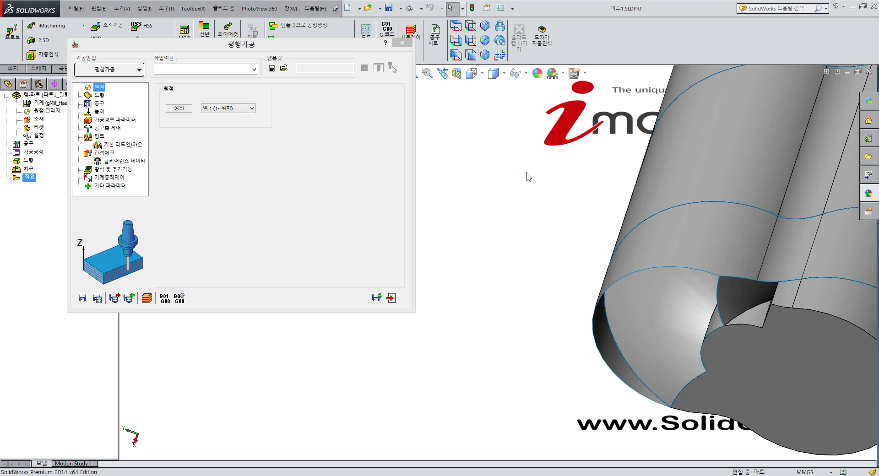
{"action": "middle_click_drag", "start_coordinate": [759, 341], "coordinate": [822, 267]}
{"action": "middle_click_drag", "start_coordinate": [707, 295], "coordinate": [663, 333]}
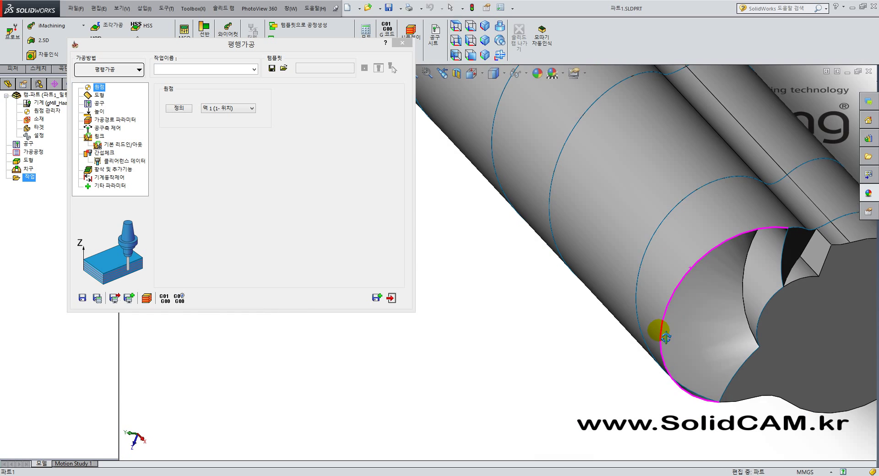
{"action": "scroll", "coordinate": [705, 263], "scroll_direction": "up", "scroll_amount": 5}
{"action": "scroll", "coordinate": [549, 235], "scroll_direction": "down", "scroll_amount": 3}
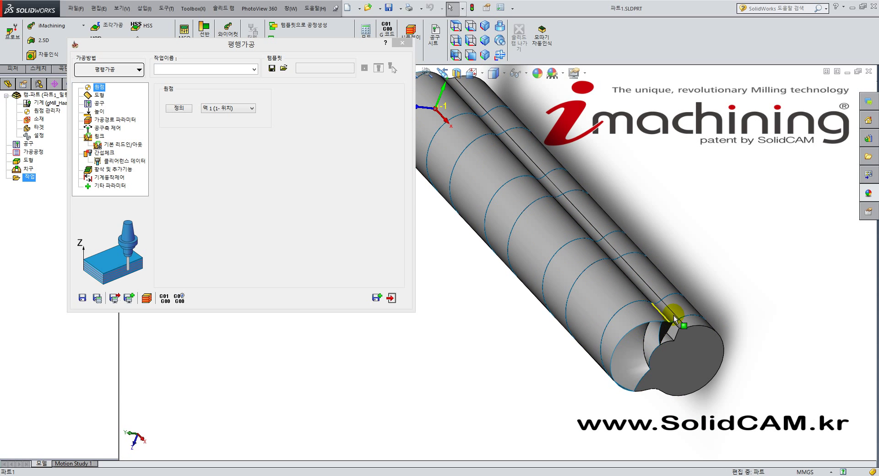
- Set the operation's machining technique to 인접한 두 커브 사이에 모핑 (morph between two adjacent curves), keeping origin 맥 1
{"action": "left_click", "coordinate": [122, 69]}
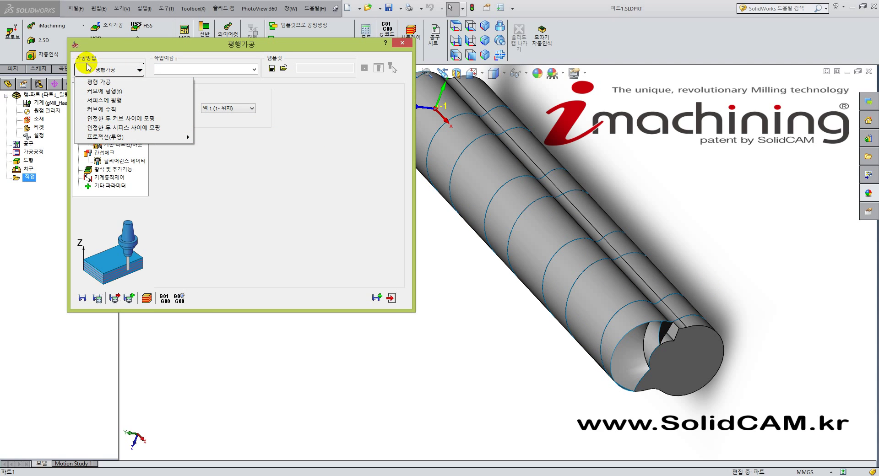
{"action": "left_click", "coordinate": [160, 120]}
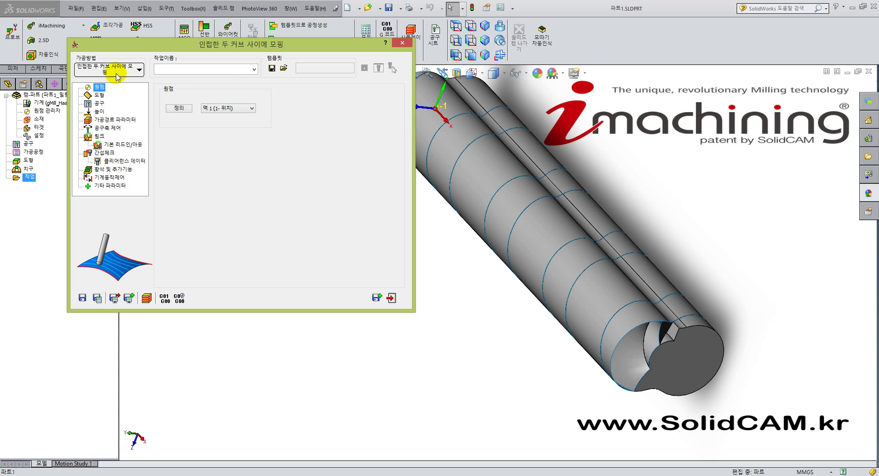
{"action": "left_click", "coordinate": [99, 94]}
{"action": "left_click", "coordinate": [110, 87]}
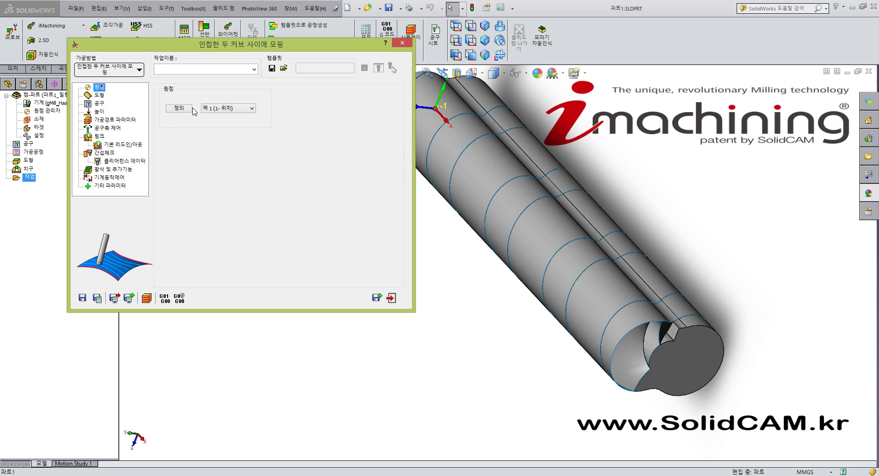
- Create a new drive surface geometry for the operation and select the helical band's first three faces near the shaft's cut-out end
{"action": "left_click", "coordinate": [99, 96]}
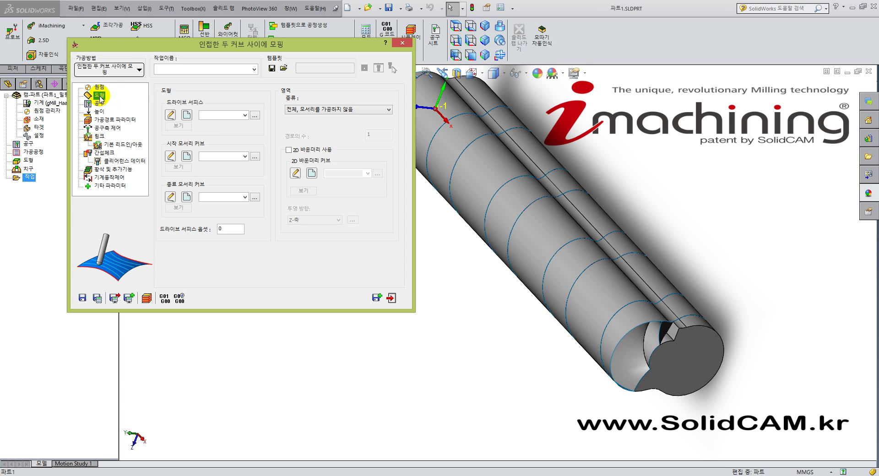
{"action": "left_click", "coordinate": [188, 115]}
{"action": "middle_click_drag", "start_coordinate": [575, 308], "coordinate": [366, 320]}
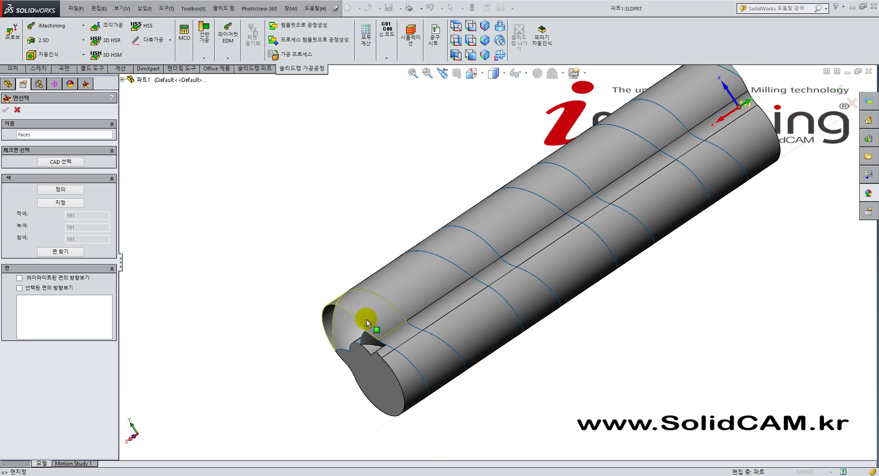
{"action": "left_click", "coordinate": [367, 323]}
{"action": "left_click", "coordinate": [389, 341]}
{"action": "left_click", "coordinate": [421, 350]}
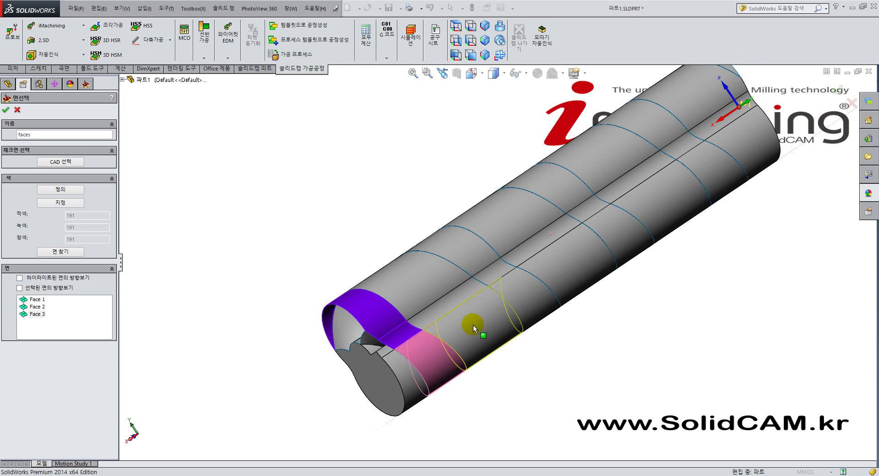
- Add the helical band's faces along the following turns to the drive surface selection, working toward the origin end of the shaft
{"action": "middle_click_drag", "start_coordinate": [473, 327], "coordinate": [408, 310]}
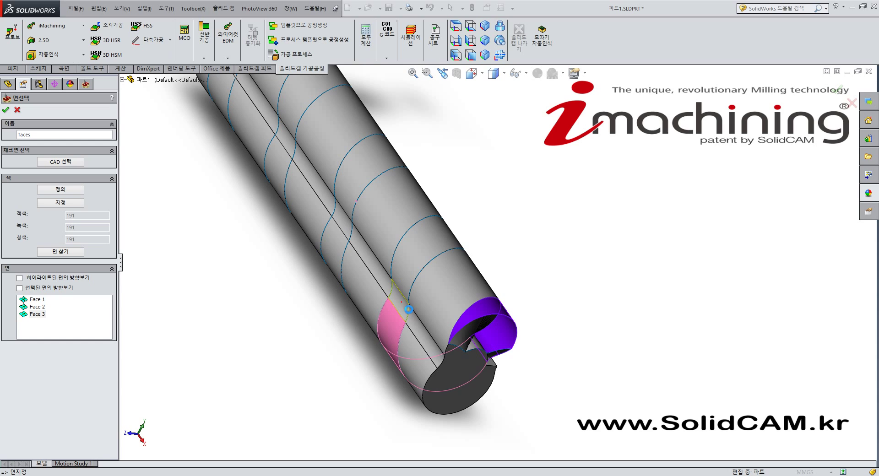
{"action": "left_click", "coordinate": [442, 248]}
{"action": "middle_click_drag", "start_coordinate": [443, 250], "coordinate": [410, 256]}
{"action": "middle_click_drag", "start_coordinate": [694, 328], "coordinate": [473, 349], "text": "ctrl"}
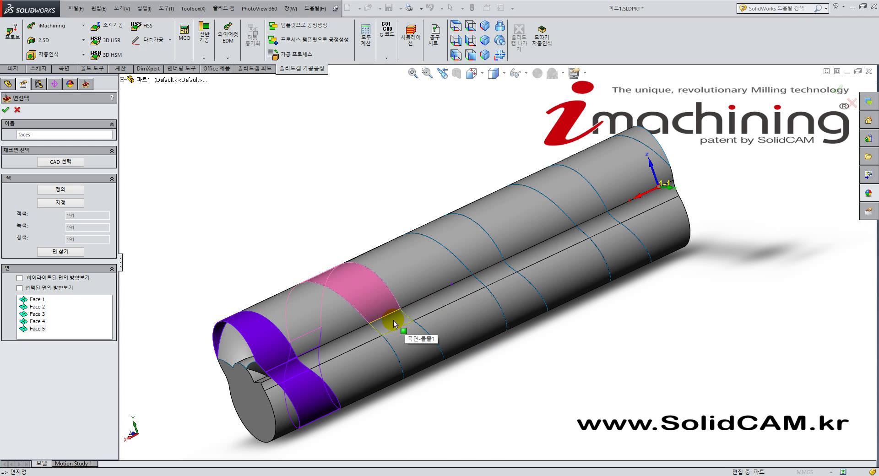
{"action": "left_click", "coordinate": [410, 340]}
{"action": "left_click", "coordinate": [475, 255]}
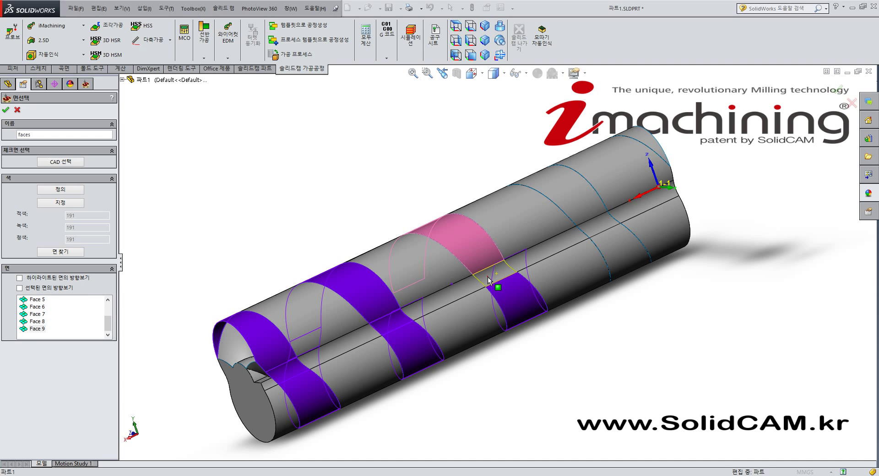
{"action": "left_click", "coordinate": [488, 277]}
{"action": "left_click", "coordinate": [561, 190]}
{"action": "left_click", "coordinate": [599, 224]}
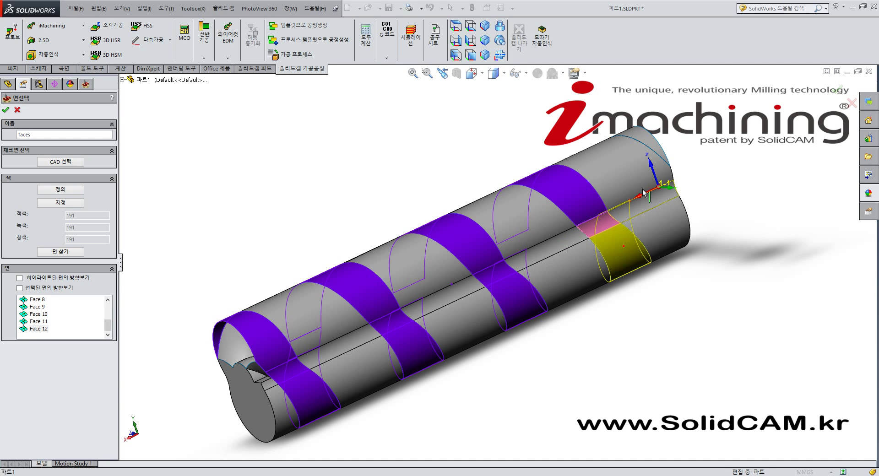
{"action": "left_click", "coordinate": [622, 248]}
- Add the remaining band faces at the origin end and in the shaft's groove, and accept the drive surface geometry
{"action": "middle_click_drag", "start_coordinate": [338, 301], "coordinate": [232, 288]}
{"action": "left_click", "coordinate": [231, 284]}
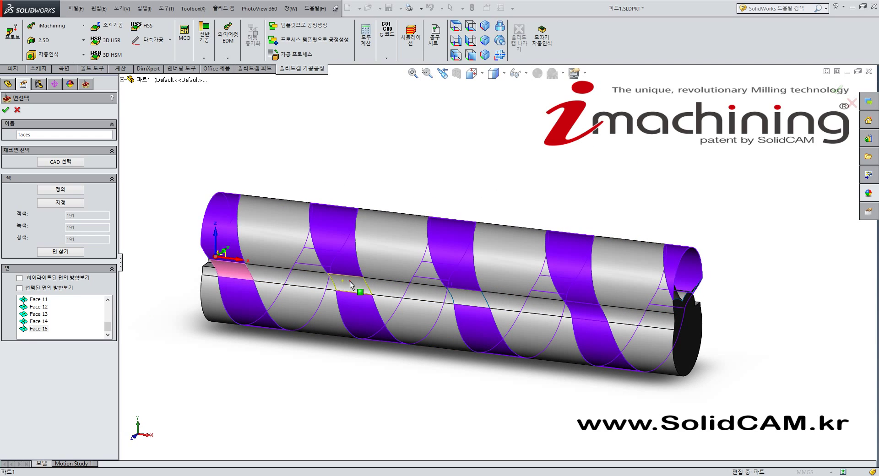
{"action": "left_click", "coordinate": [465, 308]}
{"action": "middle_click_drag", "start_coordinate": [520, 369], "coordinate": [406, 356]}
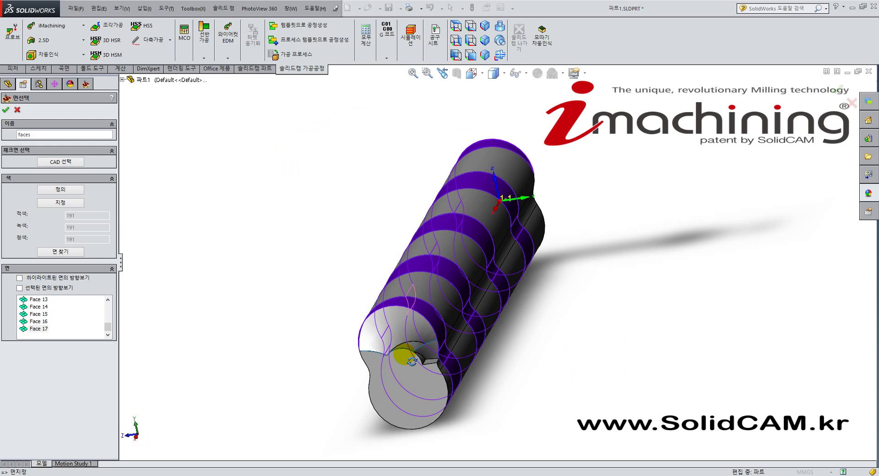
{"action": "key", "text": "ctrl+7"}
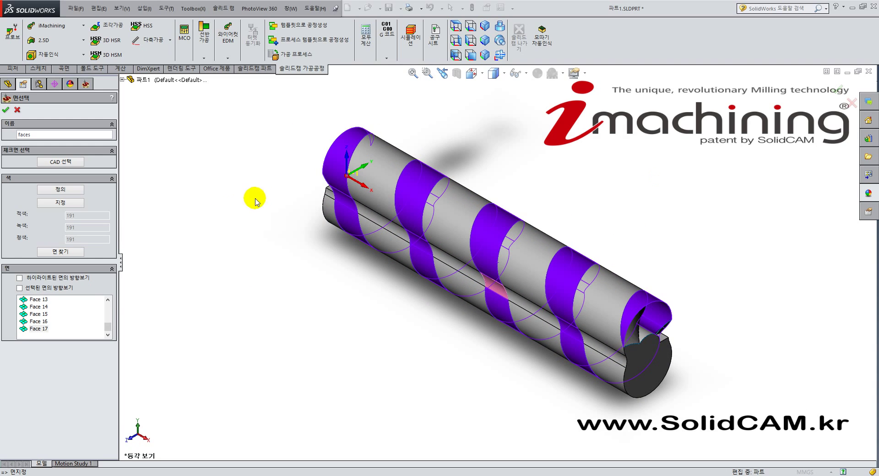
{"action": "left_click", "coordinate": [6, 110]}
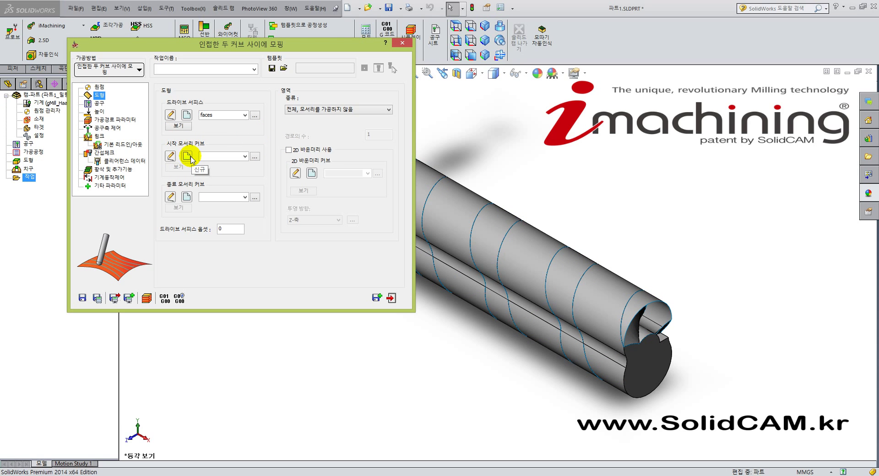
- Create a new start edge curve and chain the band's origin-side helical edge from the cut-out end through its first full turn
{"action": "left_click", "coordinate": [189, 157]}
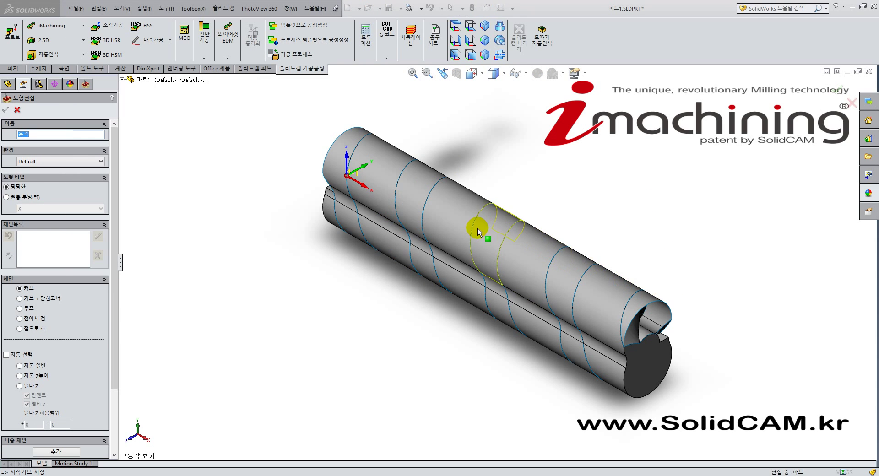
{"action": "middle_click_drag", "start_coordinate": [471, 219], "coordinate": [504, 300]}
{"action": "scroll", "coordinate": [687, 275], "scroll_direction": "down", "scroll_amount": 5}
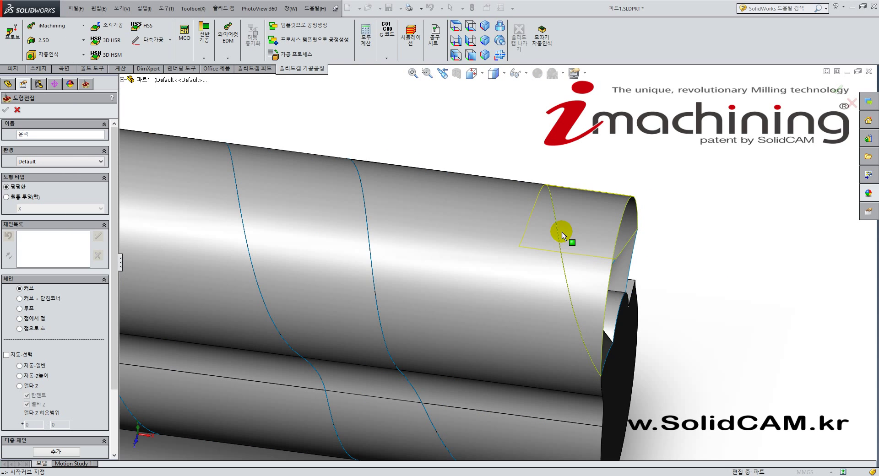
{"action": "left_click", "coordinate": [562, 243]}
{"action": "middle_click_drag", "start_coordinate": [556, 227], "coordinate": [450, 144]}
{"action": "scroll", "coordinate": [449, 144], "scroll_direction": "up", "scroll_amount": 3}
{"action": "middle_click_drag", "start_coordinate": [432, 117], "coordinate": [348, 212]}
{"action": "middle_click_drag", "start_coordinate": [356, 244], "coordinate": [450, 146], "text": "ctrl"}
{"action": "middle_click_drag", "start_coordinate": [414, 242], "coordinate": [434, 177]}
{"action": "left_click", "coordinate": [488, 275]}
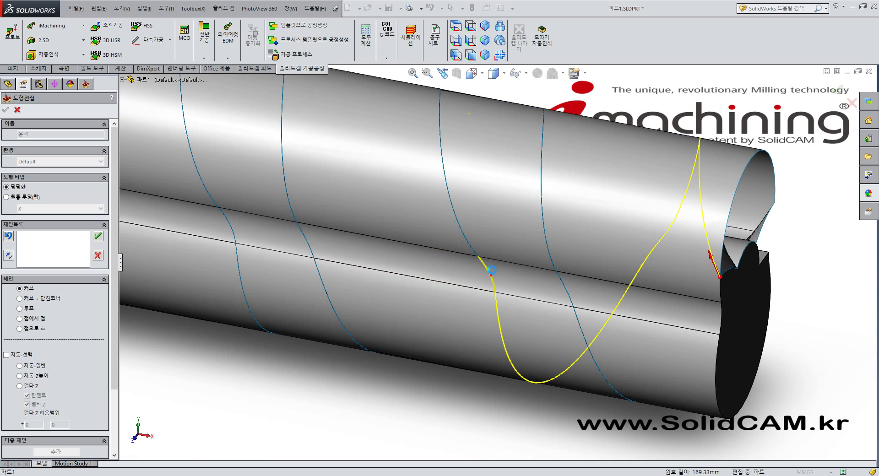
{"action": "left_click", "coordinate": [457, 216]}
- Extend the start edge chain along the band's origin-side edge through the middle turns of the shaft
{"action": "middle_click_drag", "start_coordinate": [519, 128], "coordinate": [424, 168]}
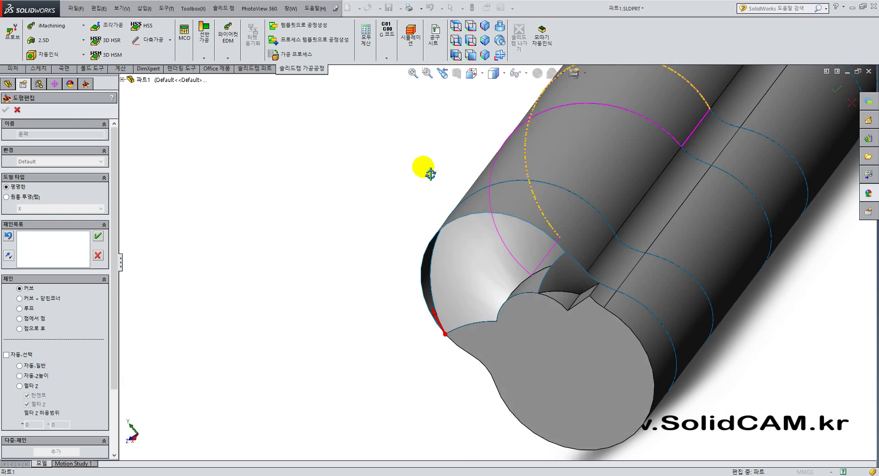
{"action": "scroll", "coordinate": [541, 263], "scroll_direction": "down", "scroll_amount": 3}
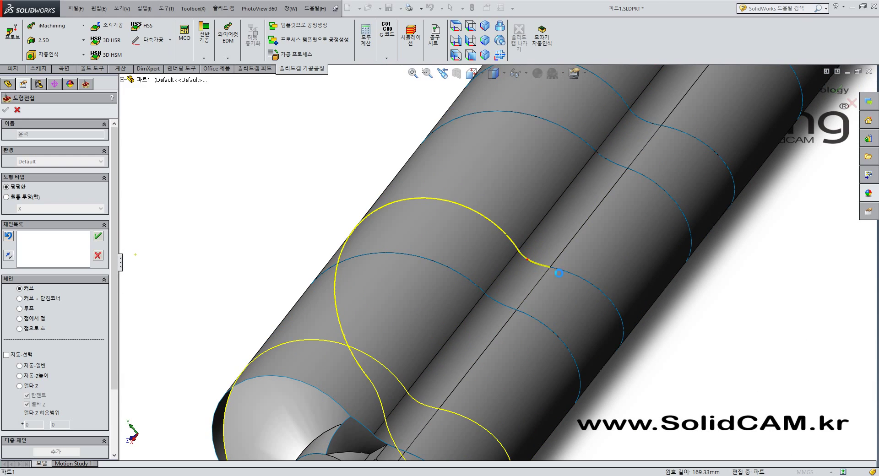
{"action": "left_click", "coordinate": [575, 275]}
{"action": "middle_click_drag", "start_coordinate": [365, 224], "coordinate": [503, 277]}
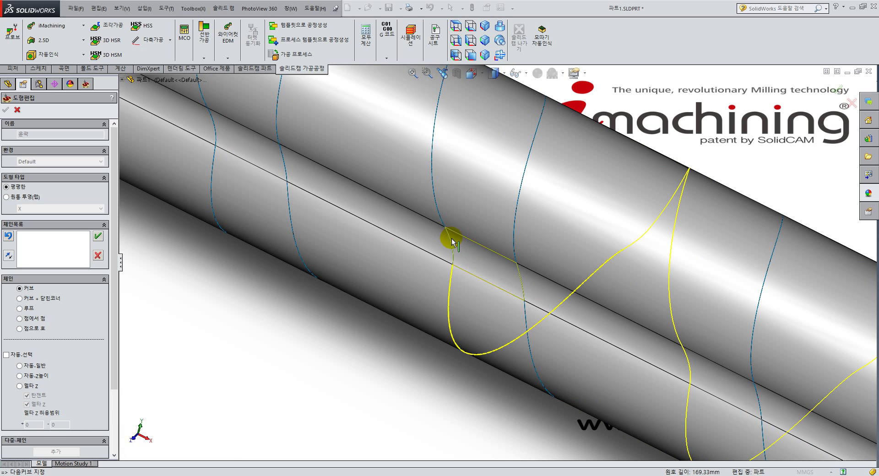
{"action": "left_click", "coordinate": [438, 193]}
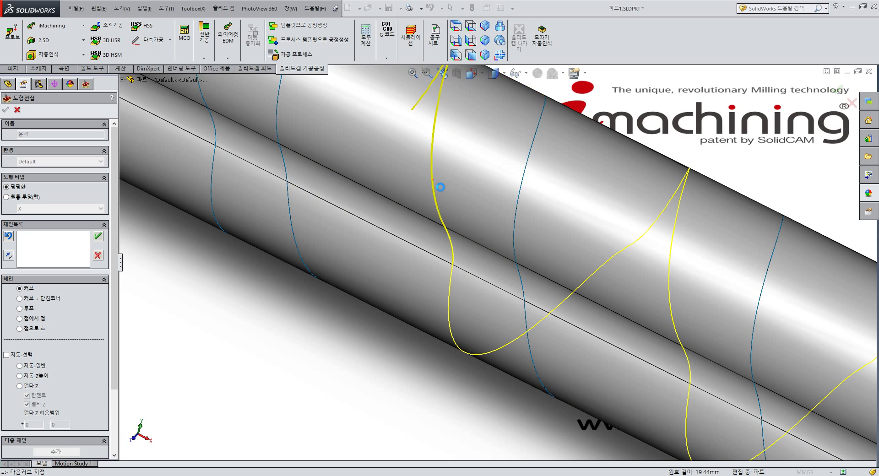
{"action": "middle_click_drag", "start_coordinate": [595, 156], "coordinate": [376, 369]}
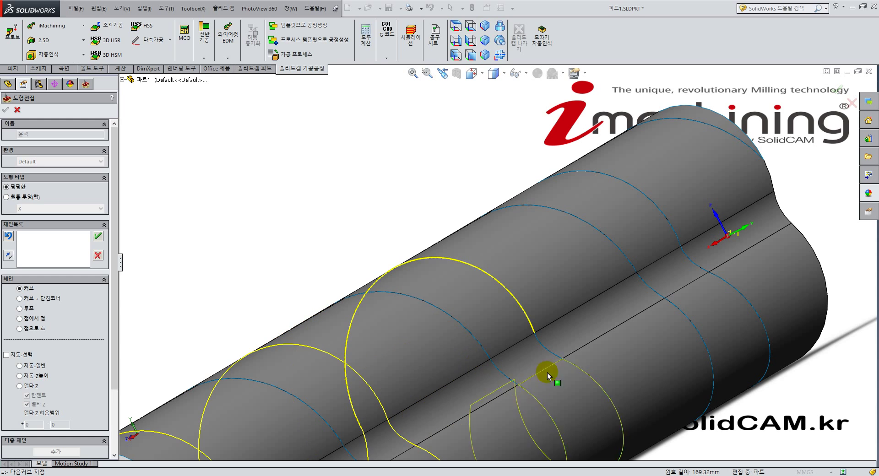
{"action": "left_click", "coordinate": [586, 373]}
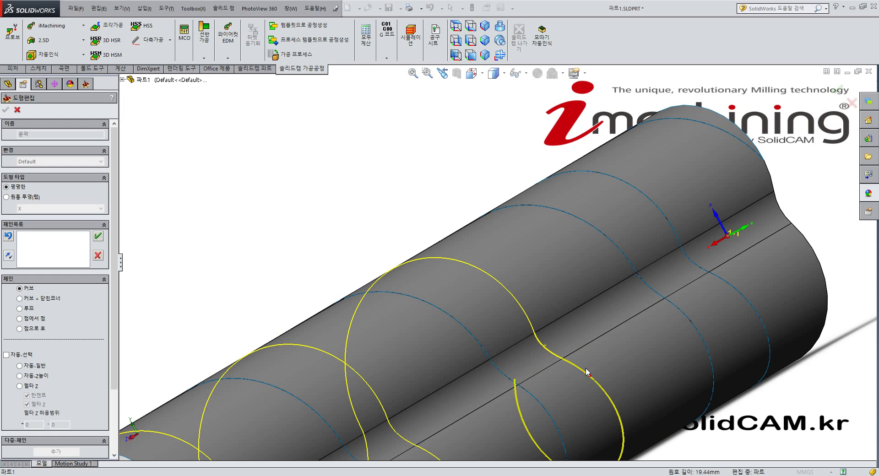
{"action": "middle_click_drag", "start_coordinate": [587, 372], "coordinate": [500, 300]}
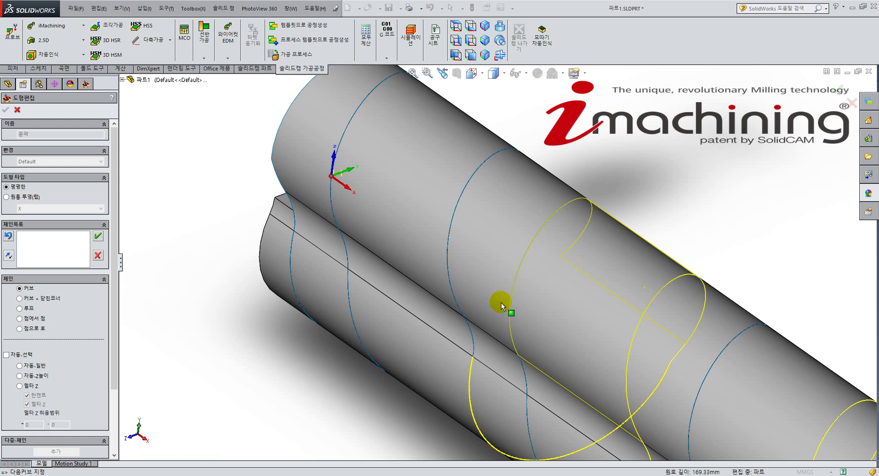
{"action": "left_click", "coordinate": [470, 334]}
{"action": "left_click", "coordinate": [451, 225]}
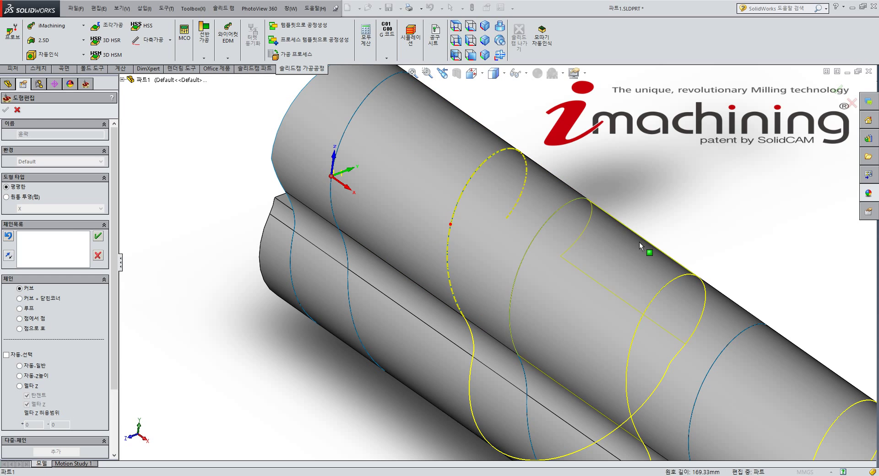
- Chain the last segments of the start edge curve up to the shaft's origin end, then accept the chain and its geometry
{"action": "middle_click_drag", "start_coordinate": [640, 246], "coordinate": [575, 333]}
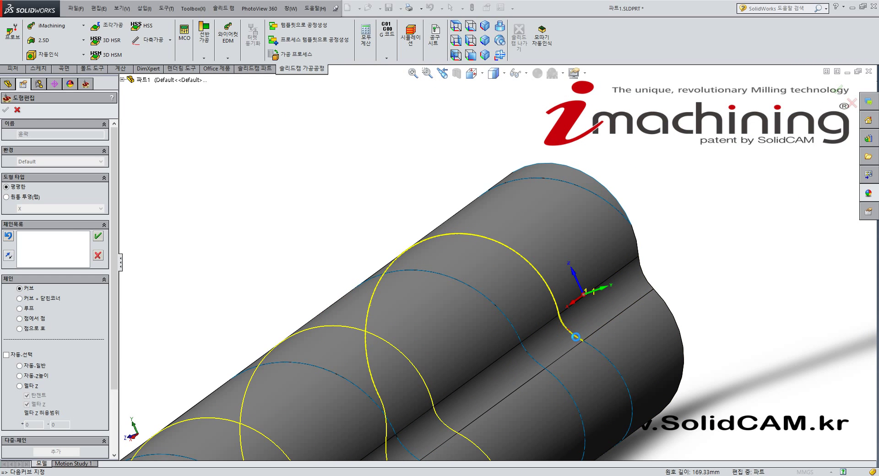
{"action": "middle_click_drag", "start_coordinate": [467, 294], "coordinate": [757, 320]}
{"action": "left_click", "coordinate": [432, 309]}
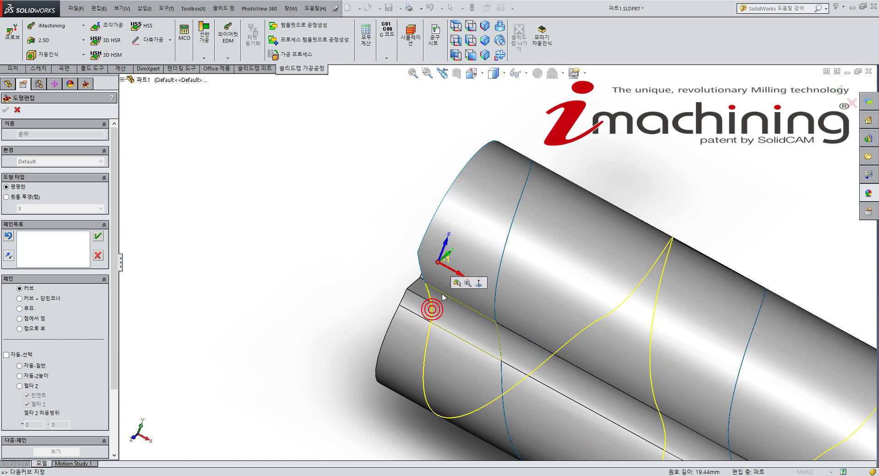
{"action": "middle_click_drag", "start_coordinate": [458, 324], "coordinate": [504, 243]}
{"action": "middle_click_drag", "start_coordinate": [582, 304], "coordinate": [550, 298]}
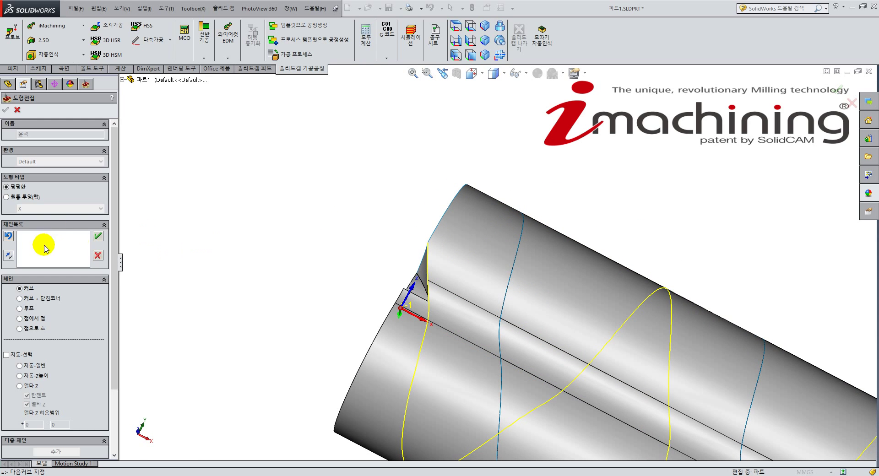
{"action": "left_click", "coordinate": [97, 236]}
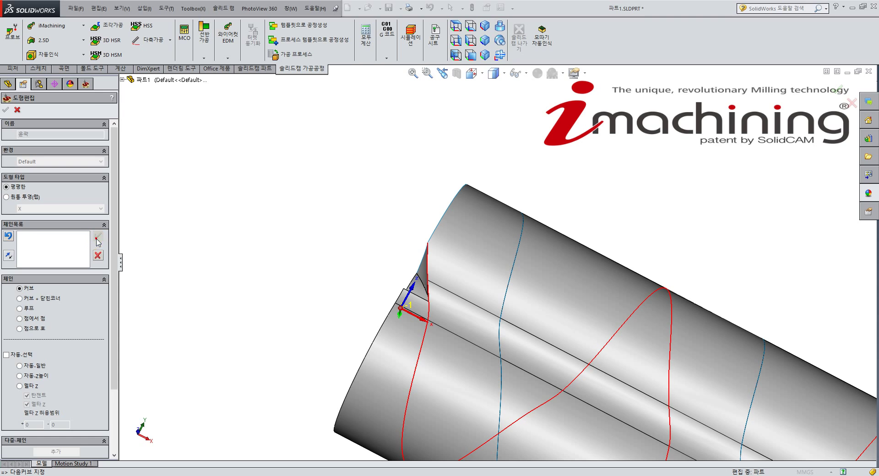
{"action": "left_click", "coordinate": [5, 110]}
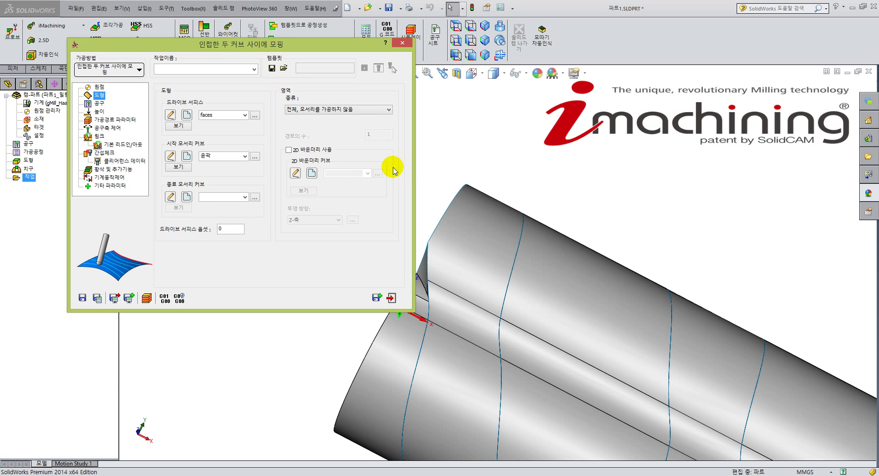
- Create a new end edge curve and chain the first segments of the band's opposite helical edge at the shaft's cut-out
{"action": "left_click", "coordinate": [187, 196]}
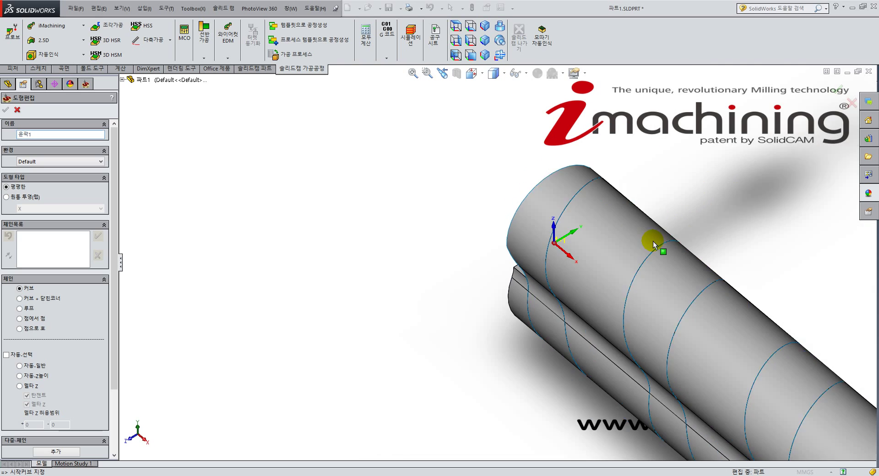
{"action": "scroll", "coordinate": [653, 241], "scroll_direction": "up", "scroll_amount": 3}
{"action": "middle_click_drag", "start_coordinate": [846, 306], "coordinate": [512, 343], "text": "ctrl"}
{"action": "middle_click_drag", "start_coordinate": [553, 219], "coordinate": [543, 334]}
{"action": "scroll", "coordinate": [589, 246], "scroll_direction": "down", "scroll_amount": 6}
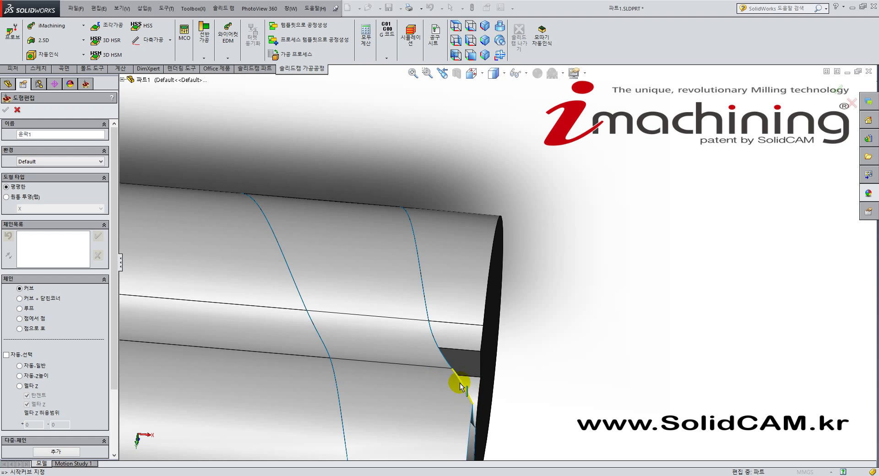
{"action": "left_click", "coordinate": [462, 383]}
{"action": "left_click", "coordinate": [424, 297]}
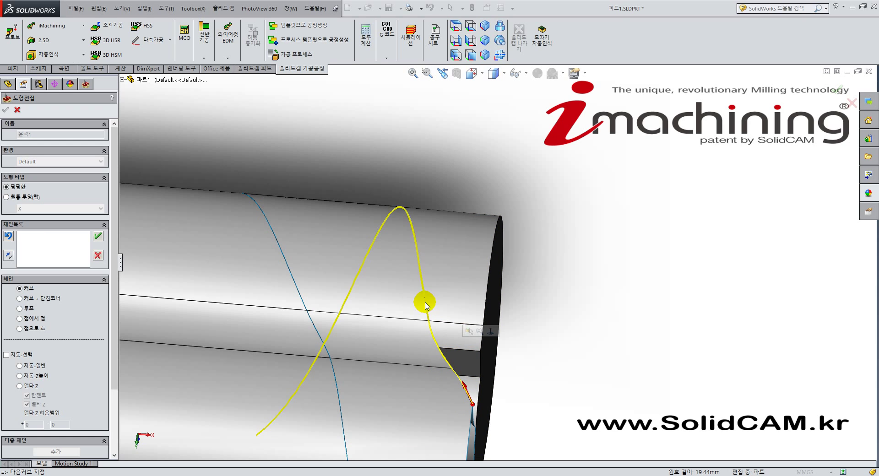
- Extend the end edge chain along the band's opposite helical edge through the turn nearest the shaft's cut-out
{"action": "middle_click_drag", "start_coordinate": [283, 355], "coordinate": [253, 202]}
{"action": "middle_click_drag", "start_coordinate": [234, 351], "coordinate": [455, 248], "text": "ctrl"}
{"action": "middle_click_drag", "start_coordinate": [331, 403], "coordinate": [482, 416]}
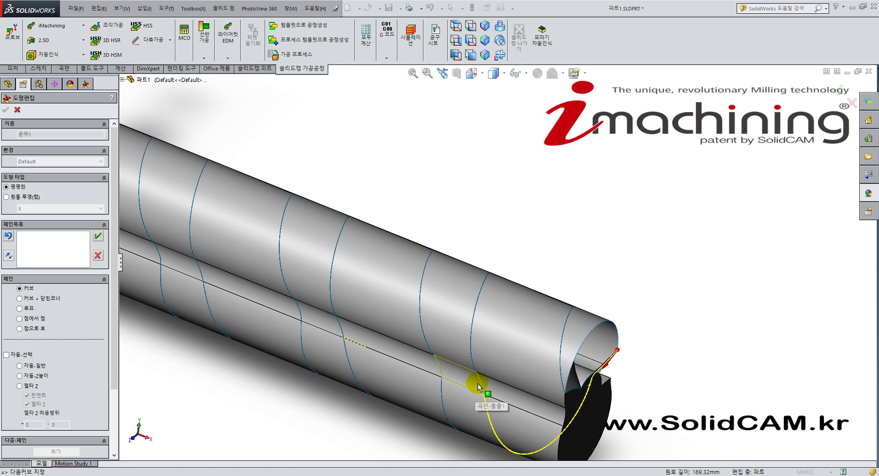
{"action": "left_click", "coordinate": [473, 322]}
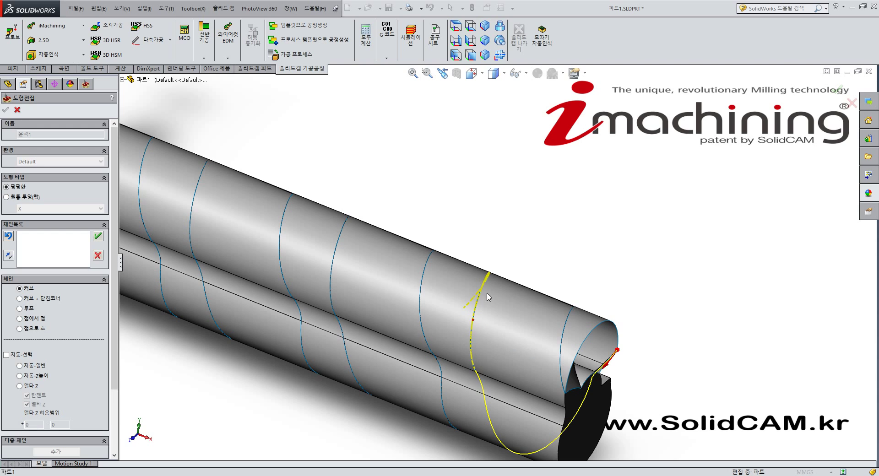
{"action": "middle_click_drag", "start_coordinate": [504, 254], "coordinate": [398, 314]}
{"action": "left_click", "coordinate": [584, 290]}
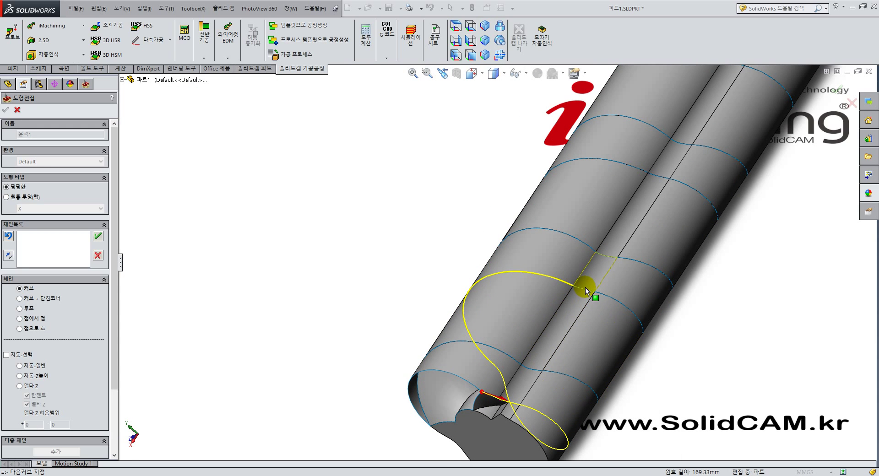
{"action": "left_click", "coordinate": [609, 299]}
- Continue the end edge chain segment by segment along the same helical edge through the middle turns of the shaft
{"action": "middle_click_drag", "start_coordinate": [482, 261], "coordinate": [573, 246]}
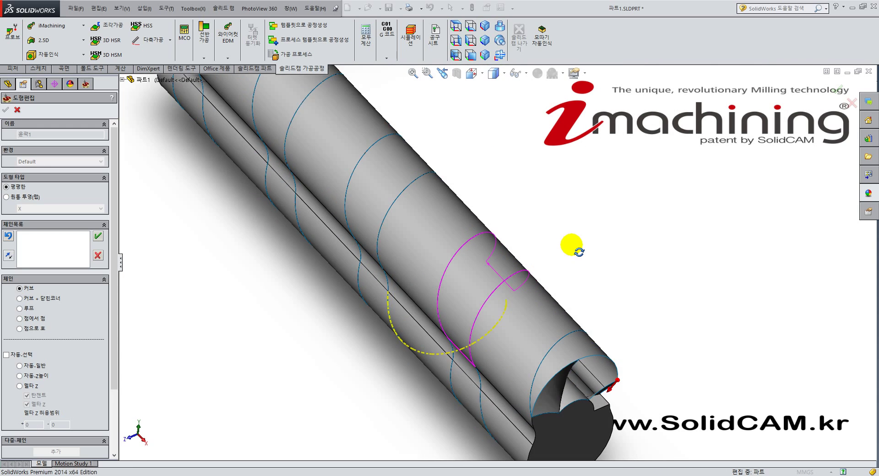
{"action": "left_click", "coordinate": [369, 289]}
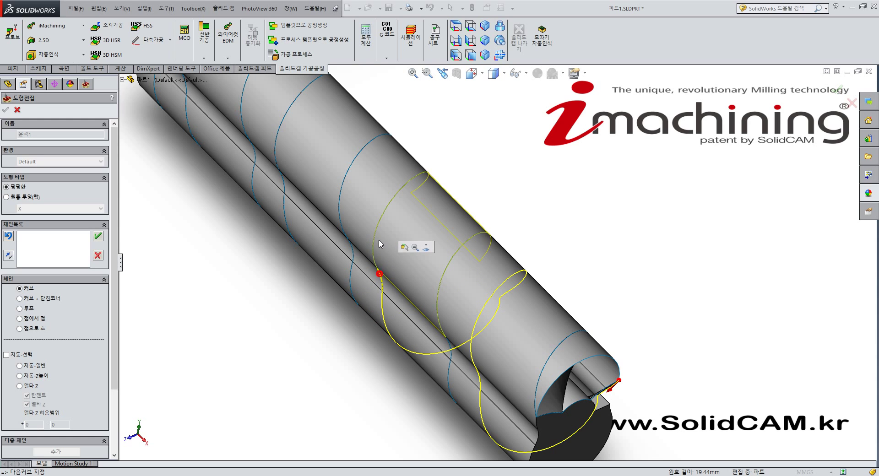
{"action": "middle_click_drag", "start_coordinate": [496, 254], "coordinate": [494, 324]}
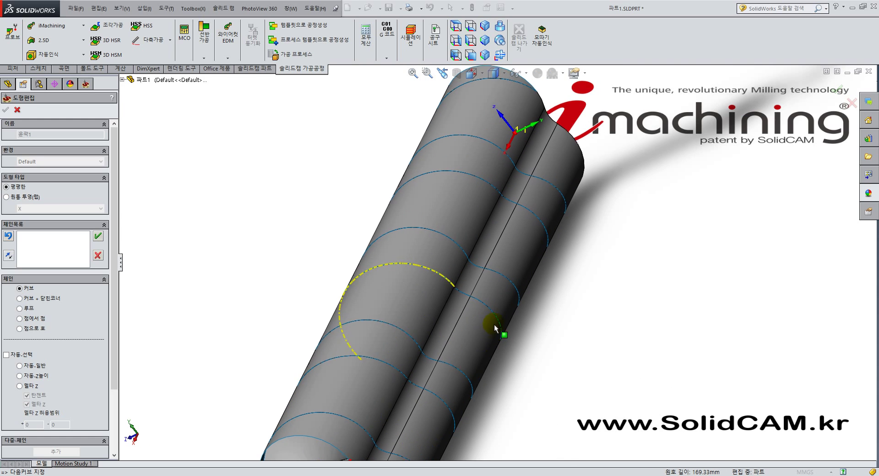
{"action": "left_click", "coordinate": [487, 310]}
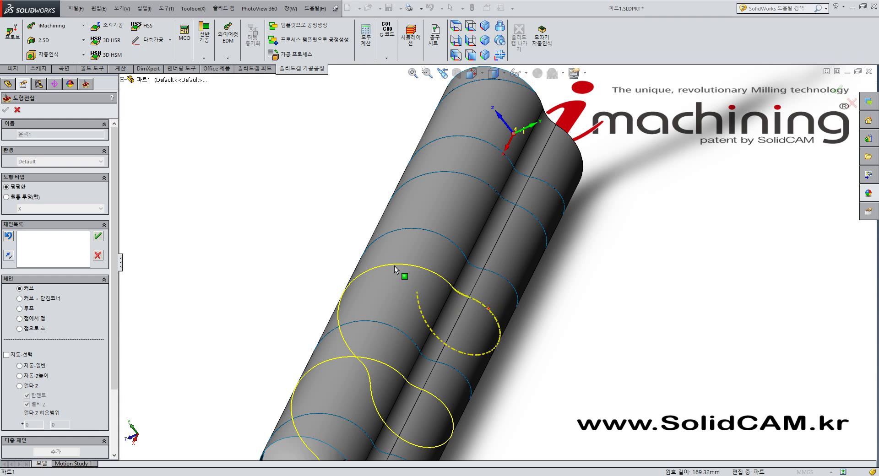
{"action": "middle_click_drag", "start_coordinate": [359, 261], "coordinate": [451, 272]}
{"action": "middle_click_drag", "start_coordinate": [312, 287], "coordinate": [447, 320], "text": "ctrl"}
{"action": "left_click", "coordinate": [361, 299]}
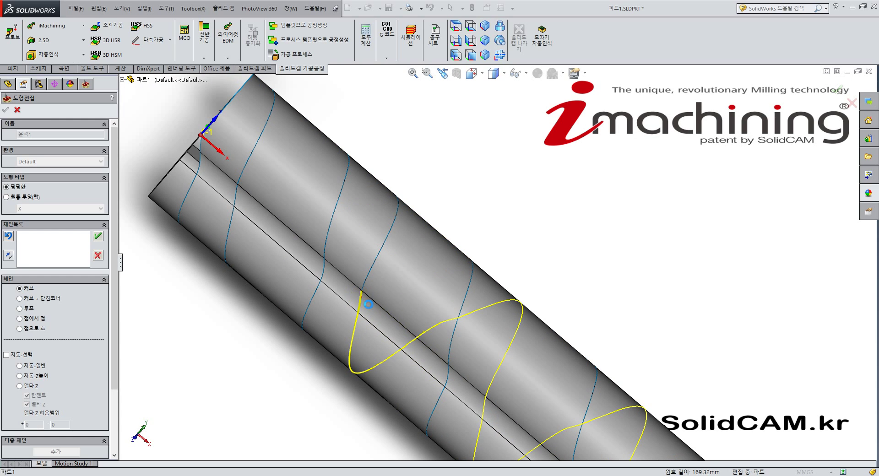
{"action": "left_click", "coordinate": [367, 273]}
{"action": "left_click", "coordinate": [529, 212]}
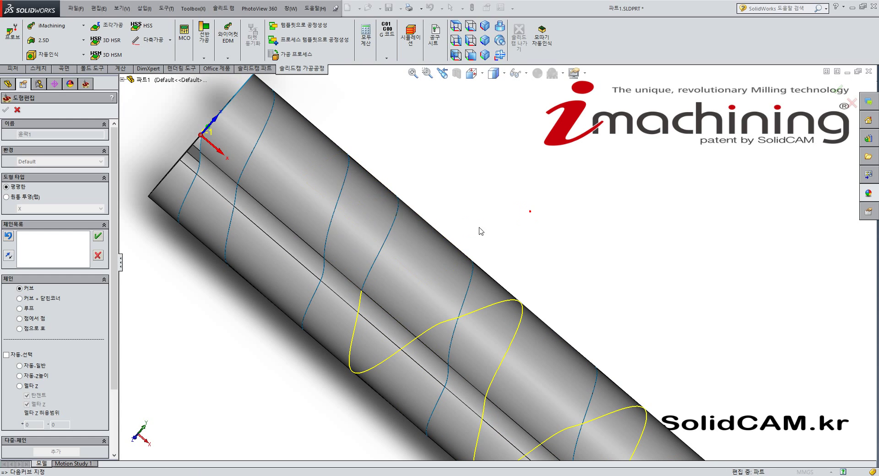
{"action": "left_click", "coordinate": [375, 262]}
- Chain the remaining segments of the end edge curve through the last turn near the shaft's origin end
{"action": "middle_click_drag", "start_coordinate": [386, 208], "coordinate": [453, 262]}
{"action": "middle_click_drag", "start_coordinate": [728, 317], "coordinate": [617, 343], "text": "ctrl"}
{"action": "left_click", "coordinate": [566, 291]}
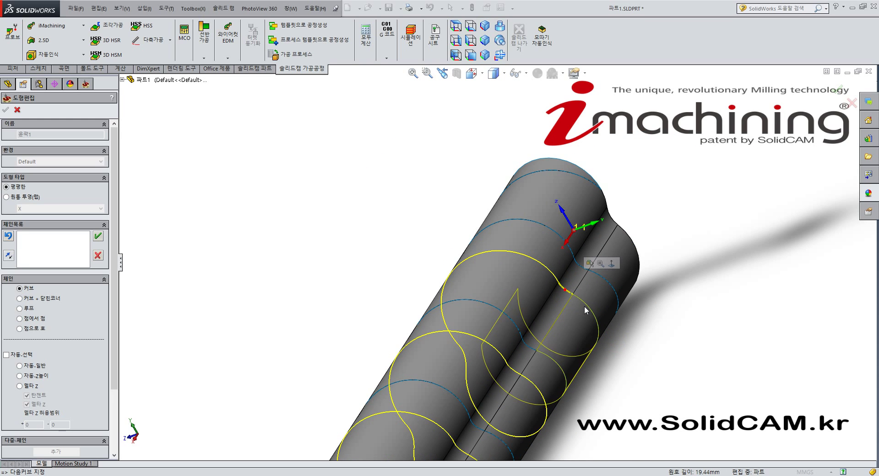
{"action": "left_click", "coordinate": [582, 300]}
{"action": "middle_click_drag", "start_coordinate": [436, 303], "coordinate": [492, 302]}
{"action": "middle_click_drag", "start_coordinate": [401, 315], "coordinate": [557, 338], "text": "ctrl"}
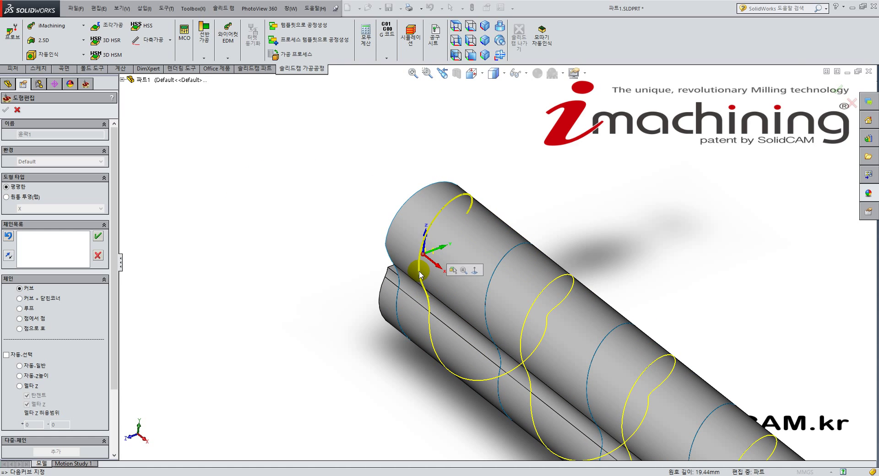
- Check the end edge chain at the shaft's origin end, then accept the chain and its geometry
{"action": "middle_click_drag", "start_coordinate": [449, 244], "coordinate": [590, 364]}
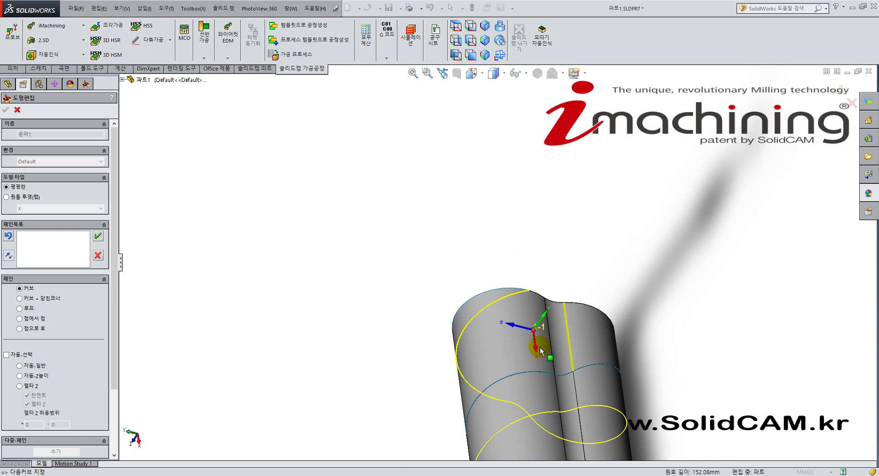
{"action": "middle_click_drag", "start_coordinate": [536, 350], "coordinate": [499, 363]}
{"action": "scroll", "coordinate": [622, 258], "scroll_direction": "down", "scroll_amount": 3}
{"action": "scroll", "coordinate": [547, 299], "scroll_direction": "down", "scroll_amount": 1}
{"action": "scroll", "coordinate": [530, 307], "scroll_direction": "up", "scroll_amount": 2}
{"action": "scroll", "coordinate": [530, 308], "scroll_direction": "up", "scroll_amount": 4}
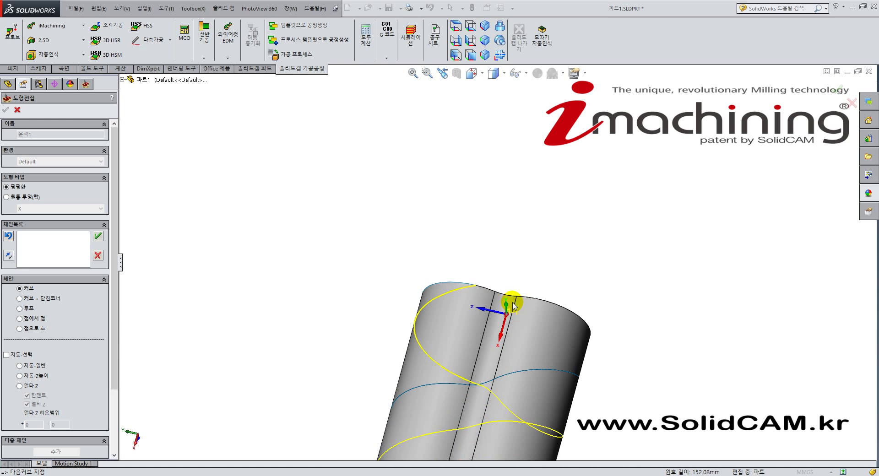
{"action": "key", "text": "ctrl+7"}
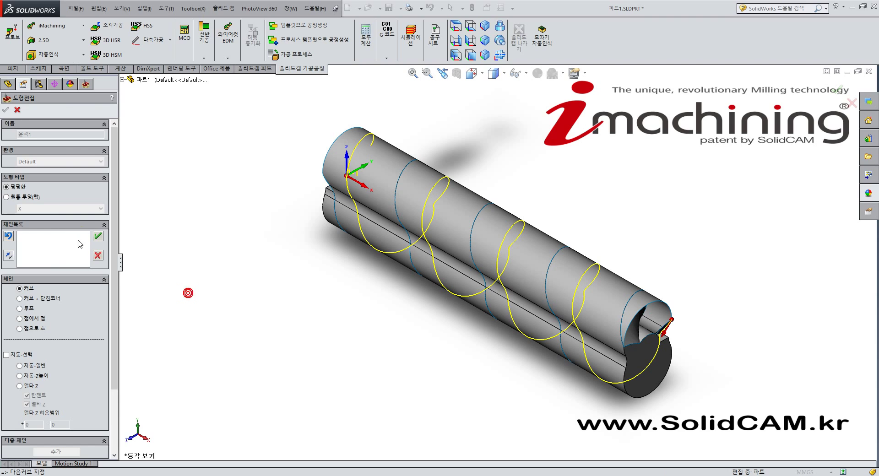
{"action": "left_click", "coordinate": [99, 237]}
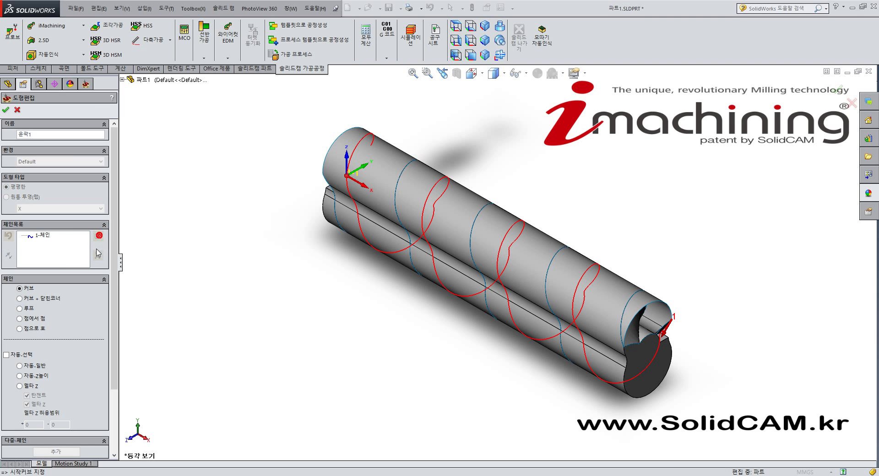
{"action": "left_click", "coordinate": [6, 111]}
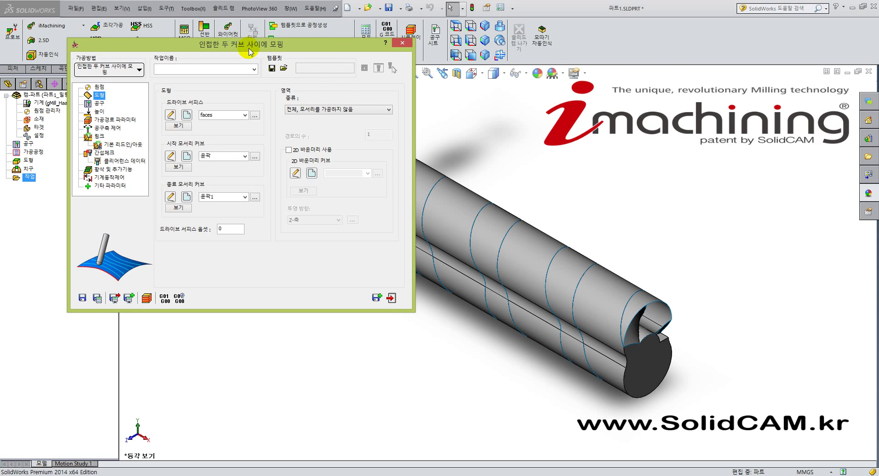
- Add a ball nose mill with a 12 mm diameter and 12 mm arbor diameter, and select it for the operation
{"action": "left_click_drag", "start_coordinate": [250, 51], "coordinate": [364, 74]}
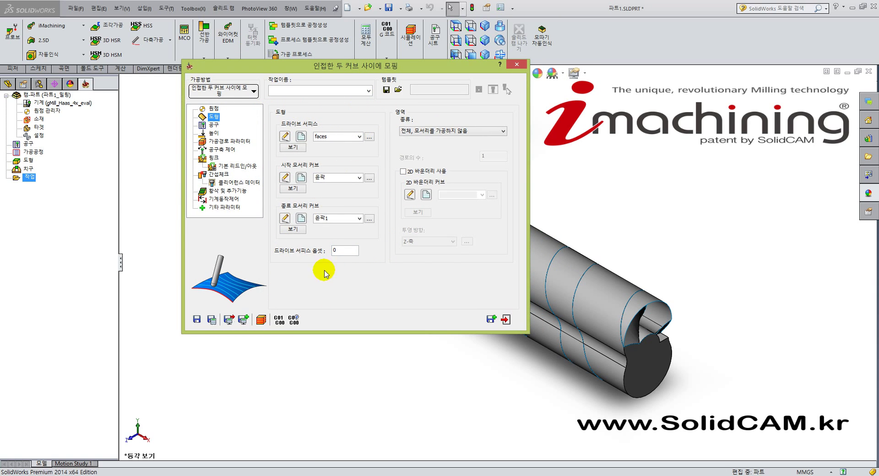
{"action": "left_click", "coordinate": [214, 124]}
{"action": "left_click", "coordinate": [330, 219]}
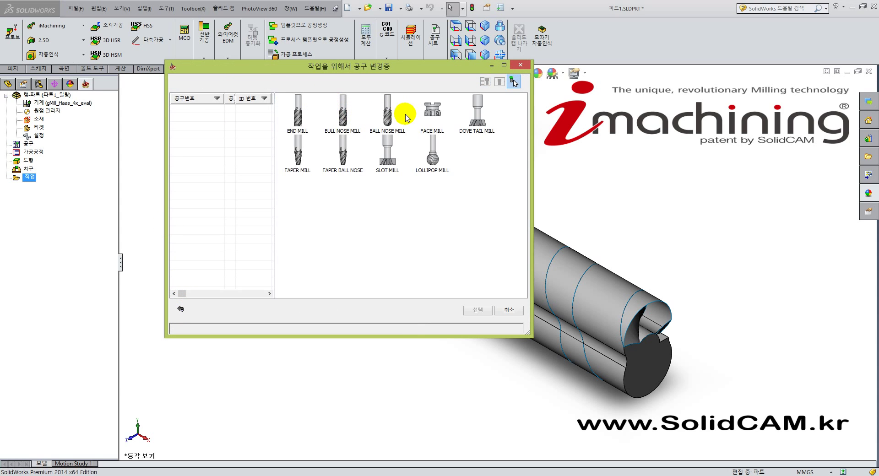
{"action": "left_click", "coordinate": [389, 113]}
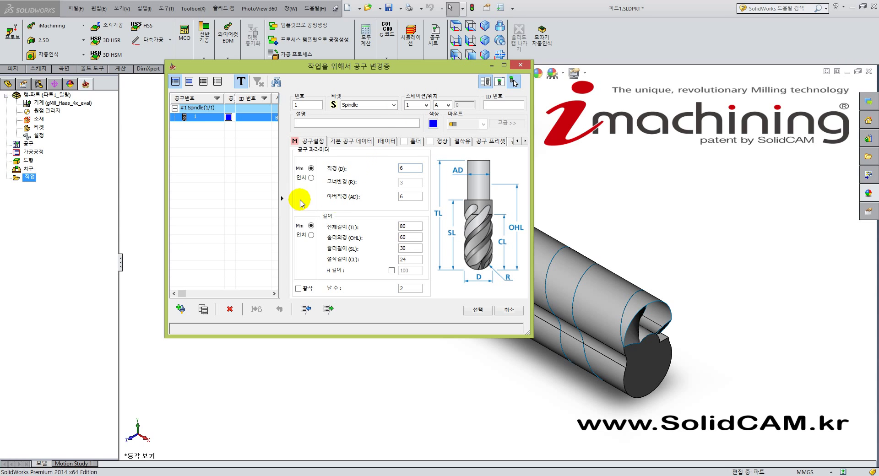
{"action": "left_click_drag", "start_coordinate": [416, 169], "coordinate": [317, 173]}
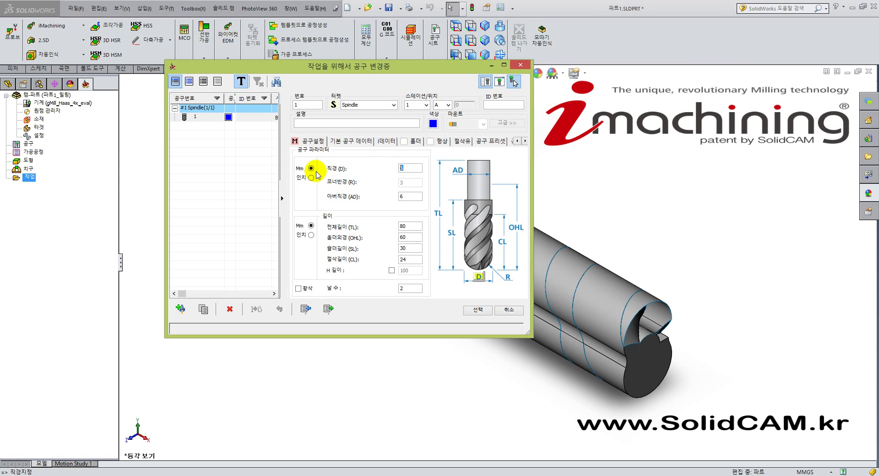
{"action": "left_click_drag", "start_coordinate": [417, 197], "coordinate": [396, 199]}
{"action": "type", "text": "12"}
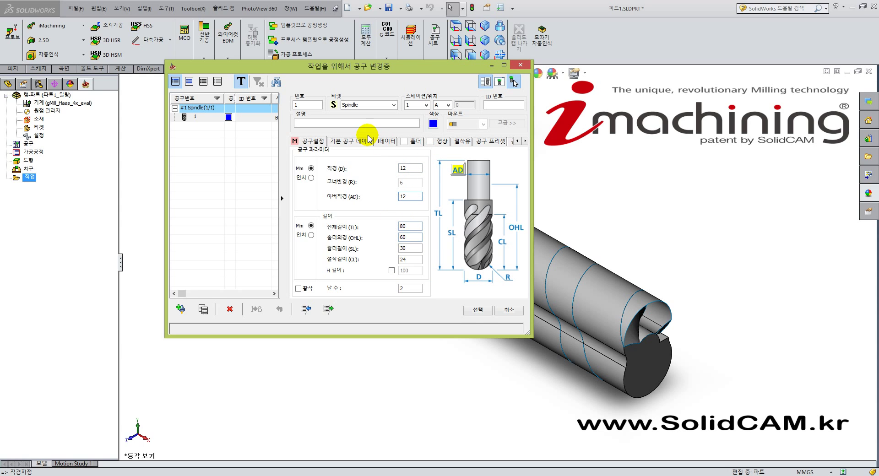
{"action": "left_click", "coordinate": [484, 317]}
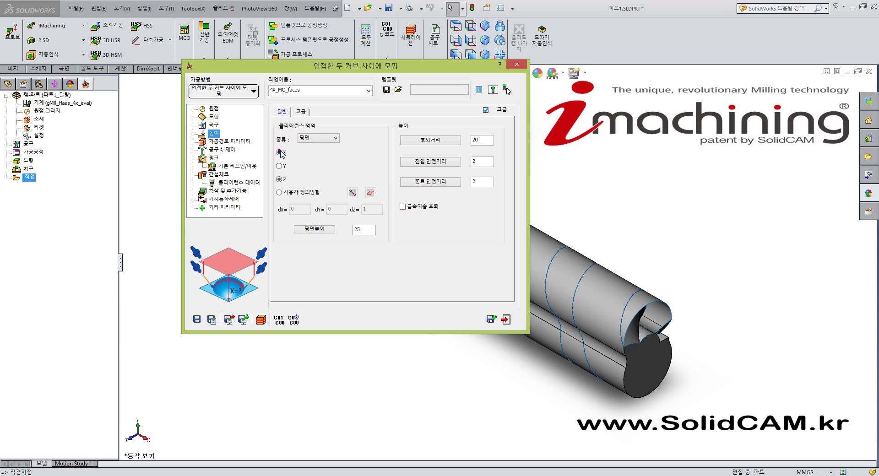
- Define a cylindrical clearance area parallel to X with a radius of 75, and set the retract distance to 10
{"action": "left_click", "coordinate": [316, 138]}
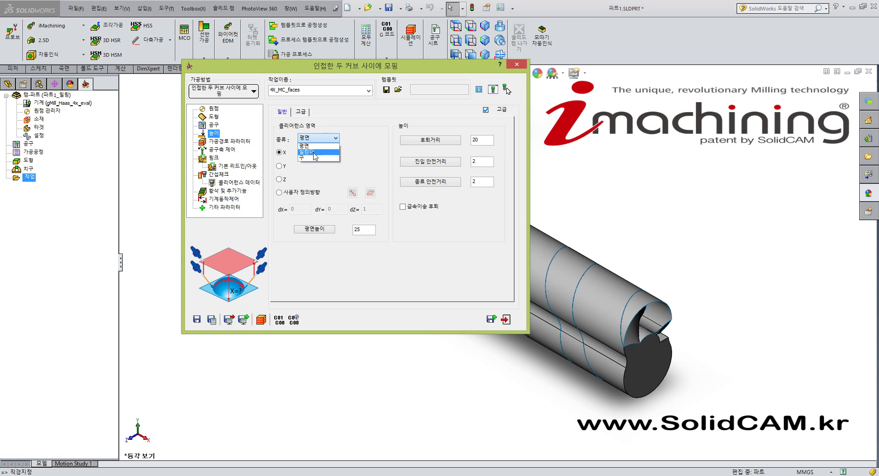
{"action": "left_click", "coordinate": [313, 152]}
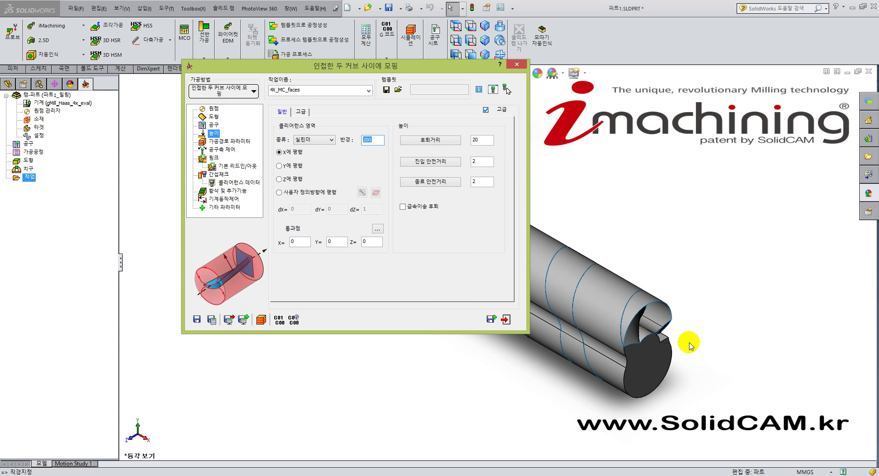
{"action": "middle_click_drag", "start_coordinate": [690, 346], "coordinate": [691, 288]}
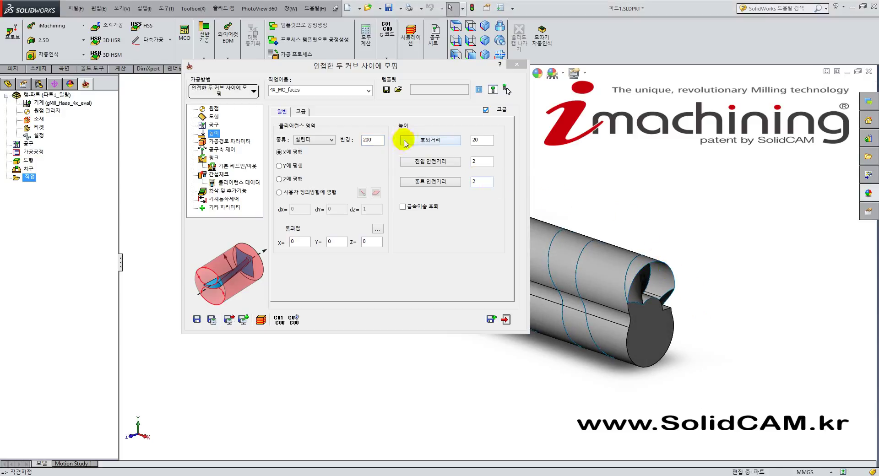
{"action": "left_click", "coordinate": [375, 143]}
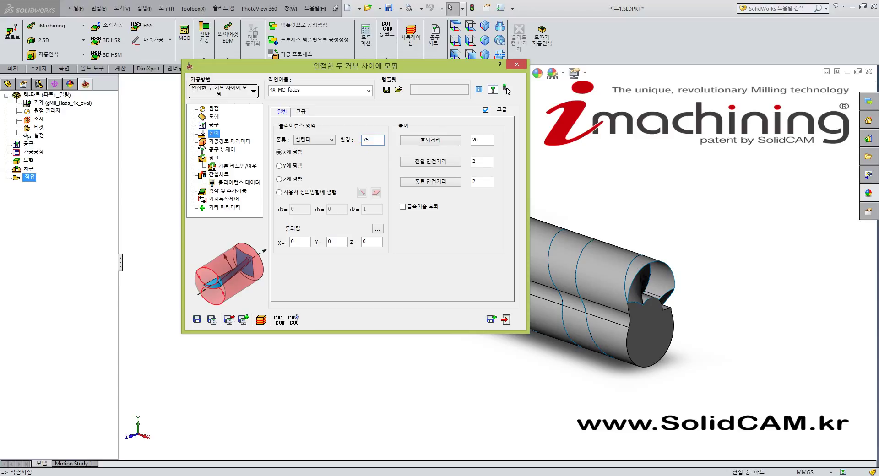
{"action": "double_click", "coordinate": [481, 140]}
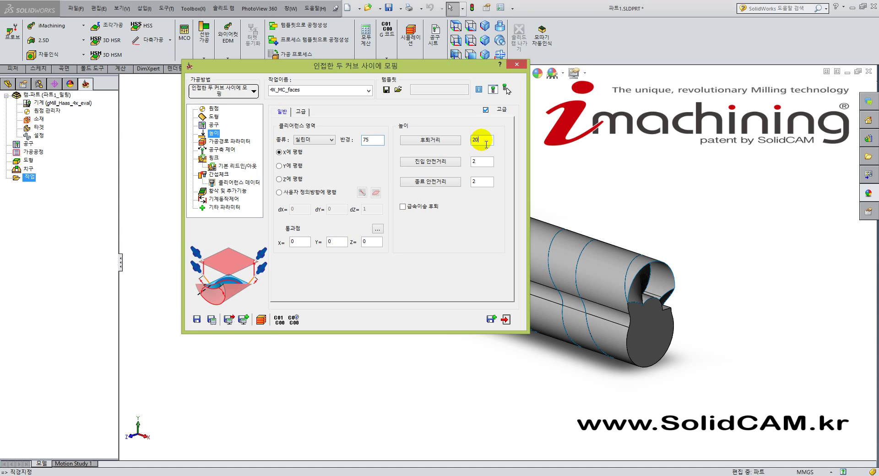
{"action": "type", "text": "10"}
{"action": "left_click", "coordinate": [484, 162]}
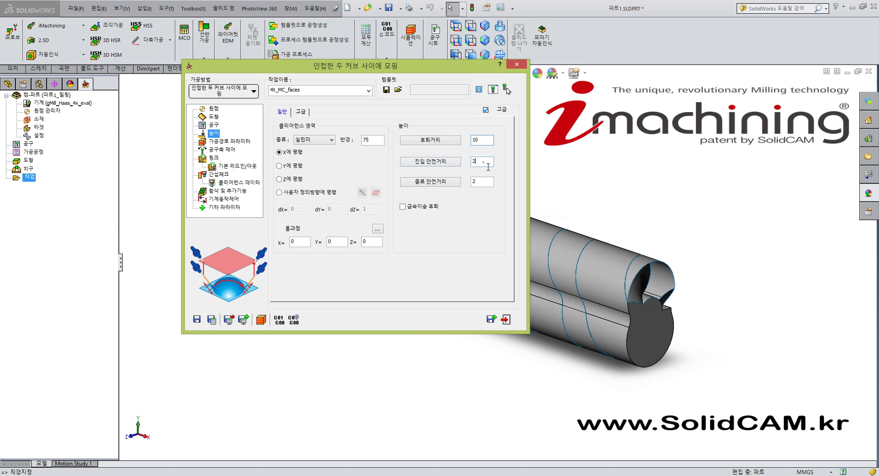
- Set the maximum XY step over to 10 in the toolpath parameters, leaving the cutting tolerance and distance options off
{"action": "left_click", "coordinate": [235, 141]}
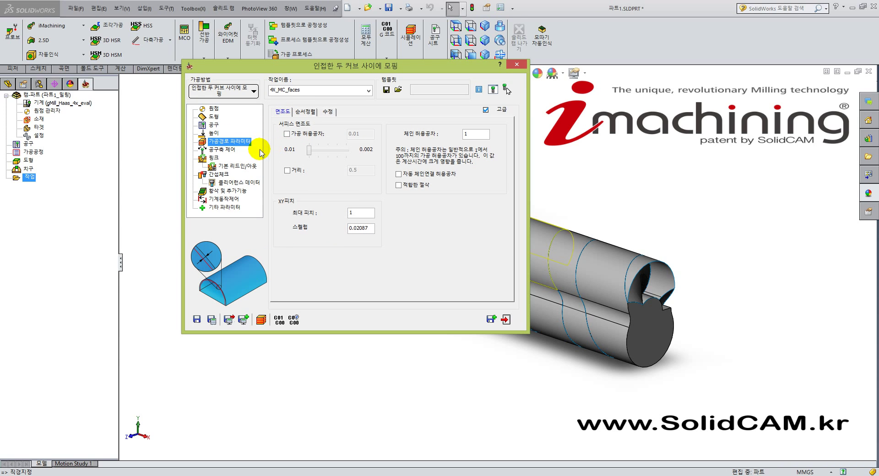
{"action": "left_click", "coordinate": [365, 213]}
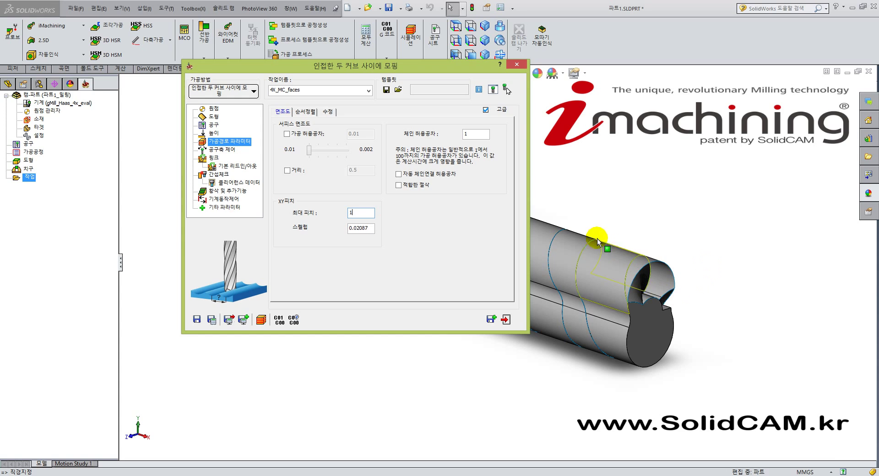
{"action": "middle_click_drag", "start_coordinate": [594, 241], "coordinate": [568, 268]}
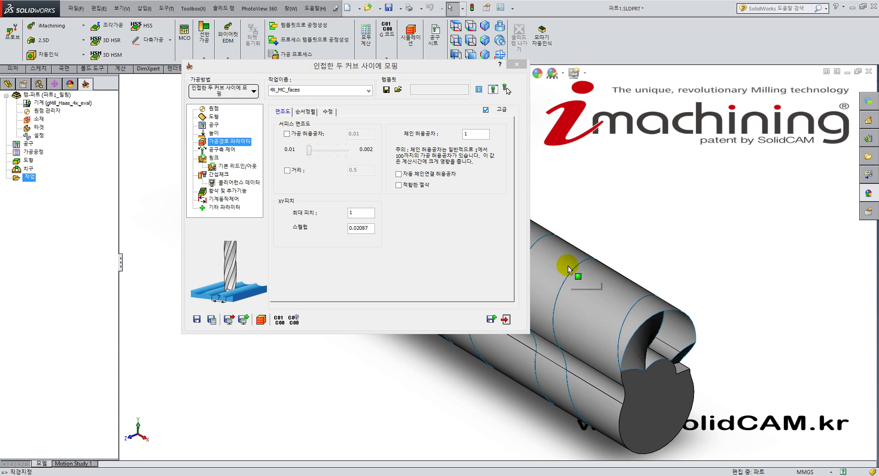
{"action": "left_click", "coordinate": [368, 216]}
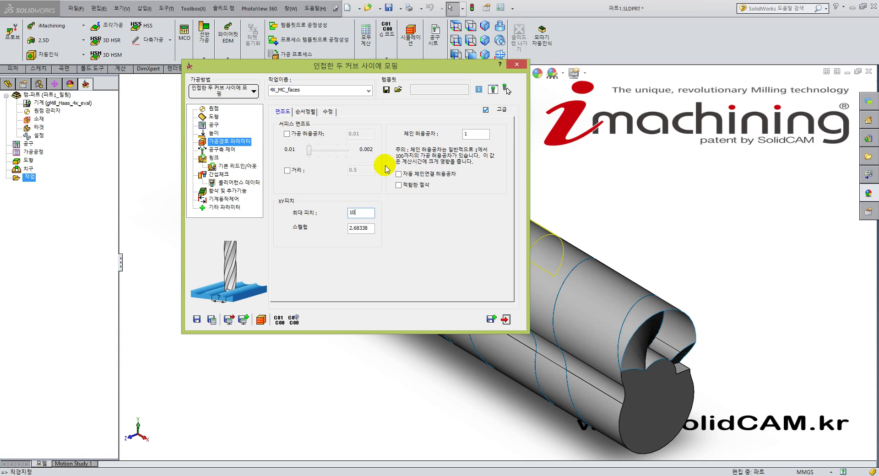
{"action": "left_click", "coordinate": [304, 133]}
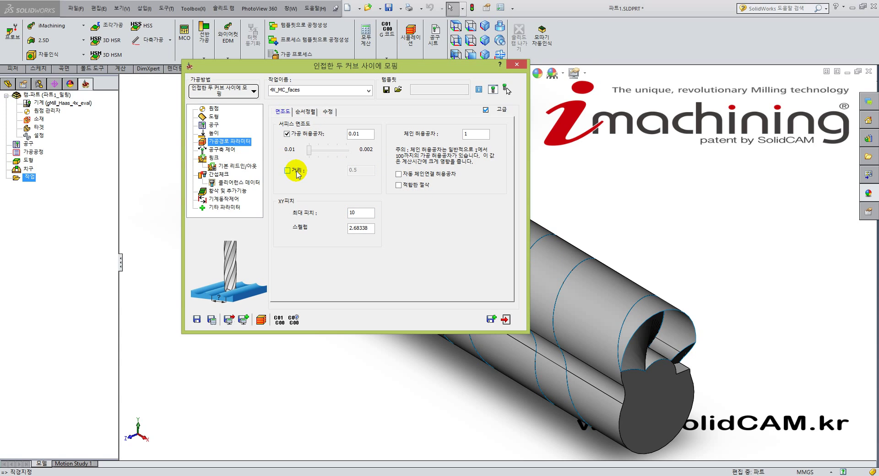
{"action": "left_click", "coordinate": [294, 169]}
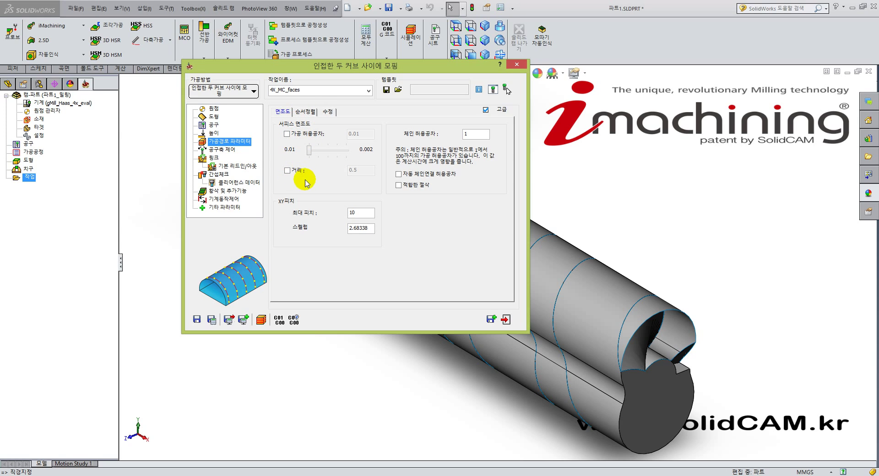
- Keep the cutting method as zigzag in the sorting options of the toolpath parameters
{"action": "left_click", "coordinate": [305, 112]}
{"action": "left_click", "coordinate": [365, 134]}
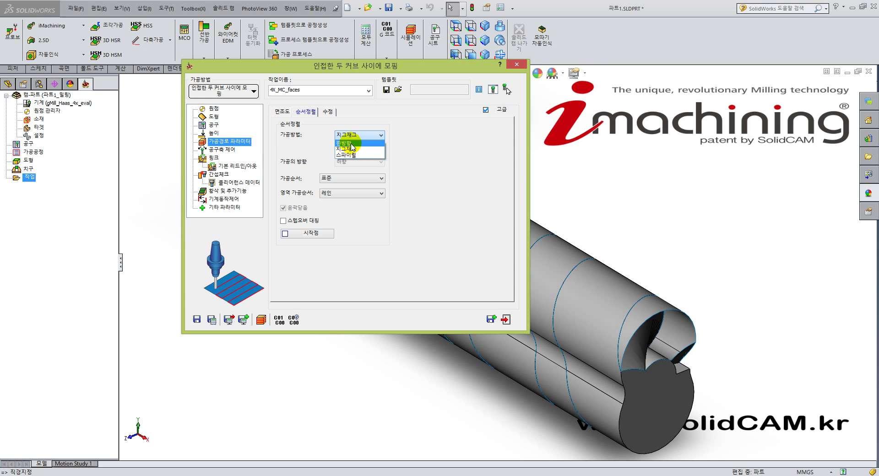
{"action": "left_click", "coordinate": [367, 148]}
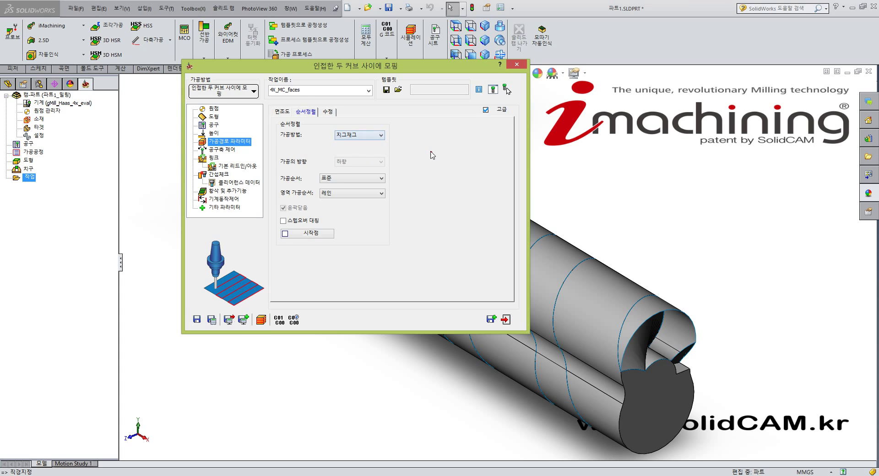
{"action": "left_click", "coordinate": [327, 112]}
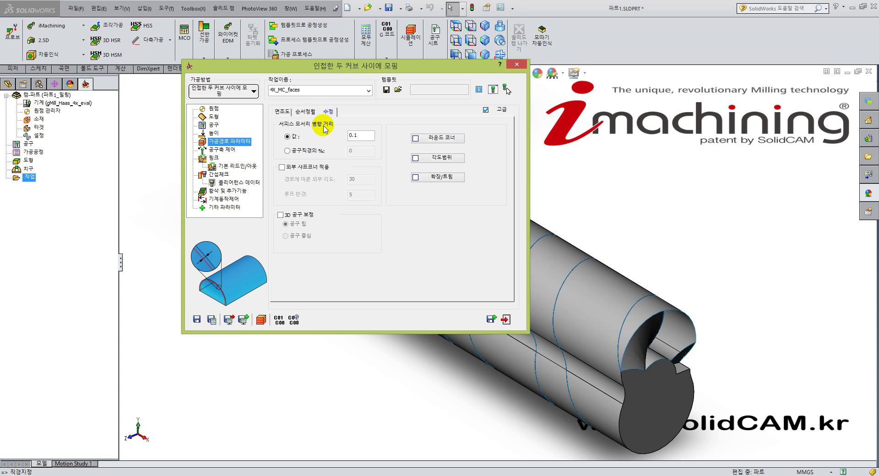
{"action": "left_click", "coordinate": [441, 176]}
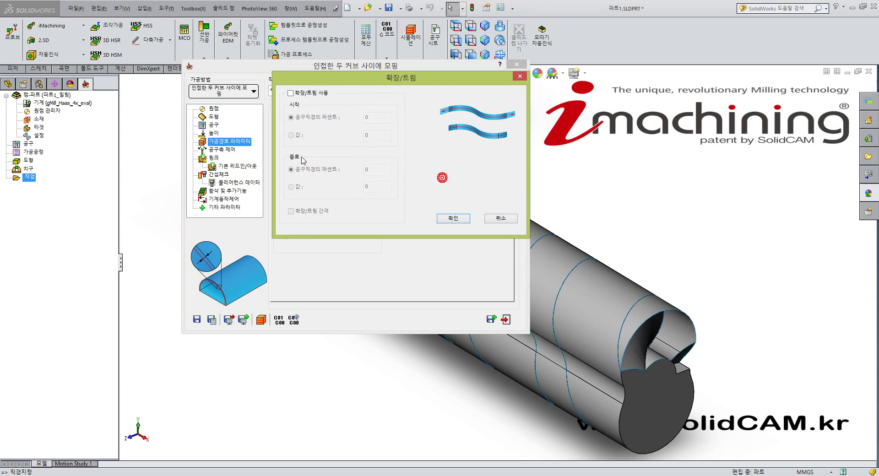
{"action": "left_click", "coordinate": [295, 94]}
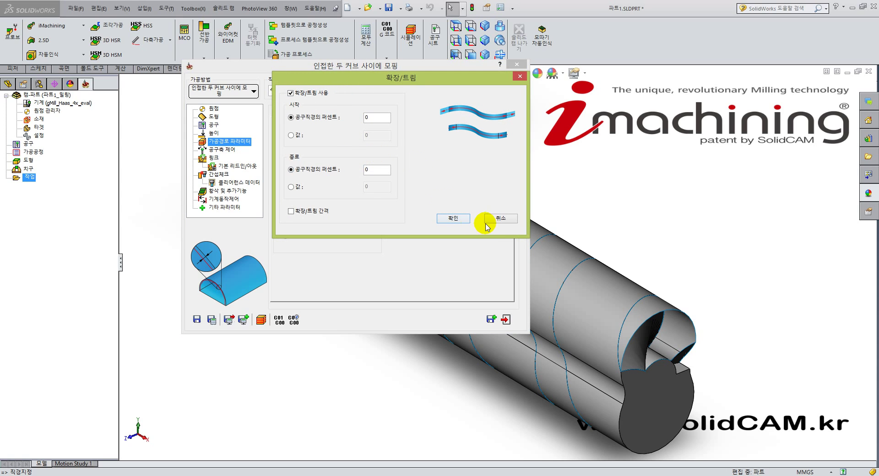
{"action": "left_click", "coordinate": [294, 94]}
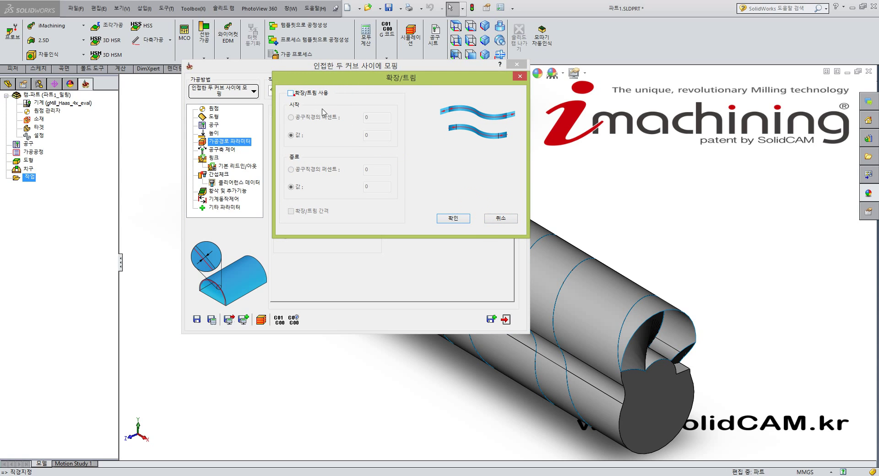
{"action": "left_click", "coordinate": [495, 219]}
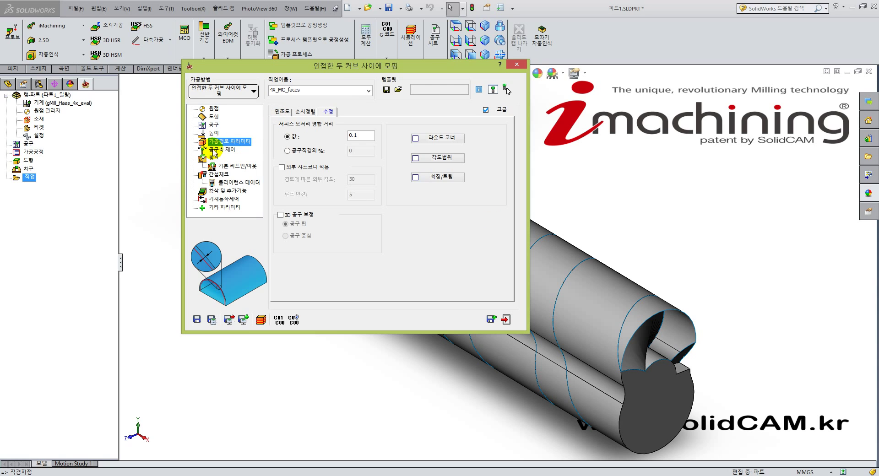
- Review the operation's tool axis control, link, gouge check, and roughing and additional function settings
{"action": "left_click", "coordinate": [221, 150]}
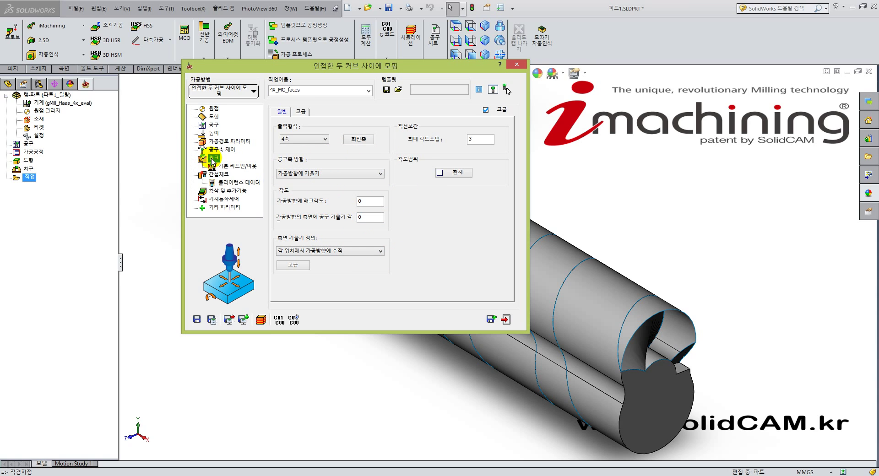
{"action": "left_click", "coordinate": [212, 160]}
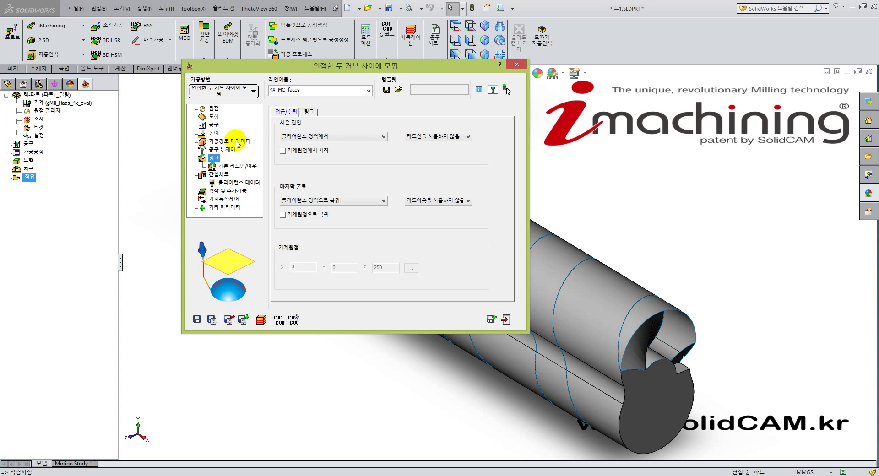
{"action": "left_click", "coordinate": [223, 175]}
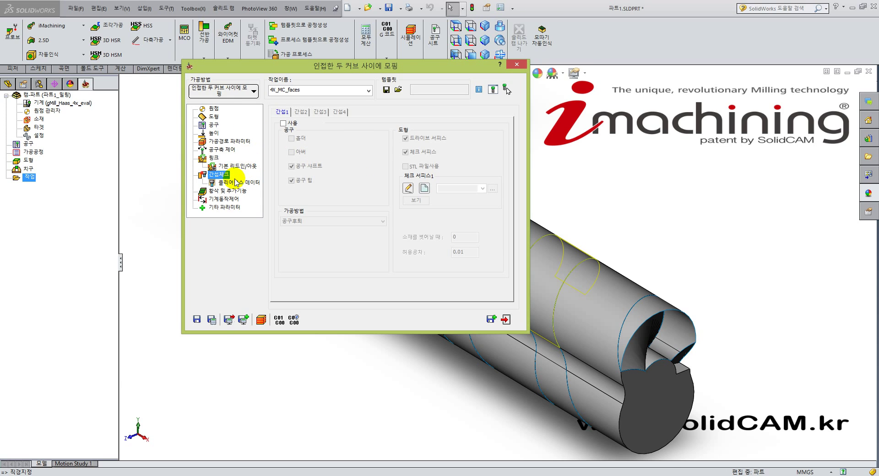
{"action": "left_click", "coordinate": [227, 191]}
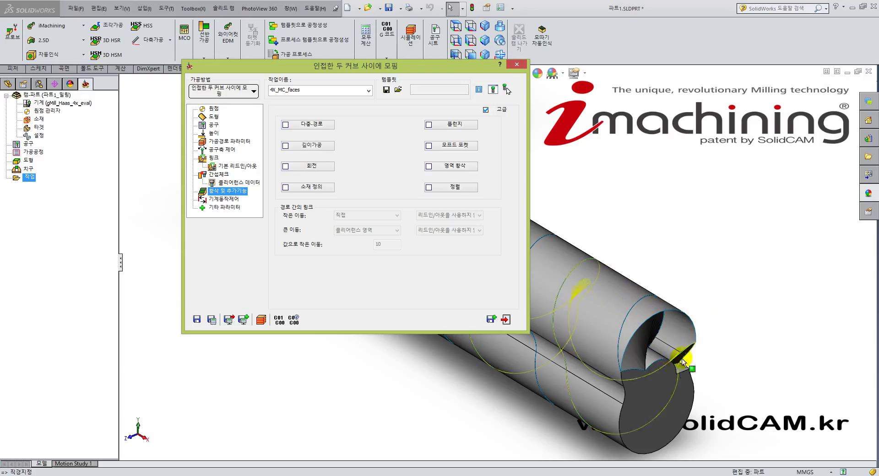
- Save and calculate the morph operation, and display its toolpath on the shaft
{"action": "mouse_move", "coordinate": [605, 317]}
{"action": "middle_mouse_down"}
{"action": "mouse_move", "coordinate": [581, 294]}
{"action": "mouse_move", "coordinate": [607, 319]}
{"action": "middle_mouse_up"}
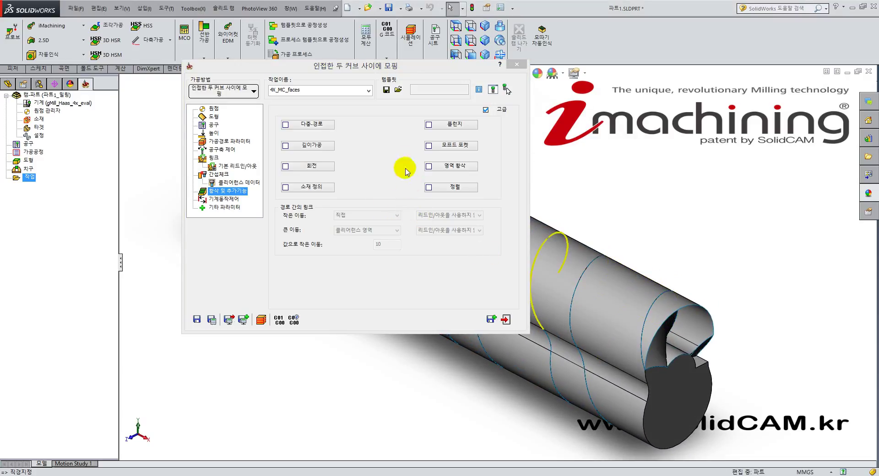
{"action": "left_click", "coordinate": [396, 158]}
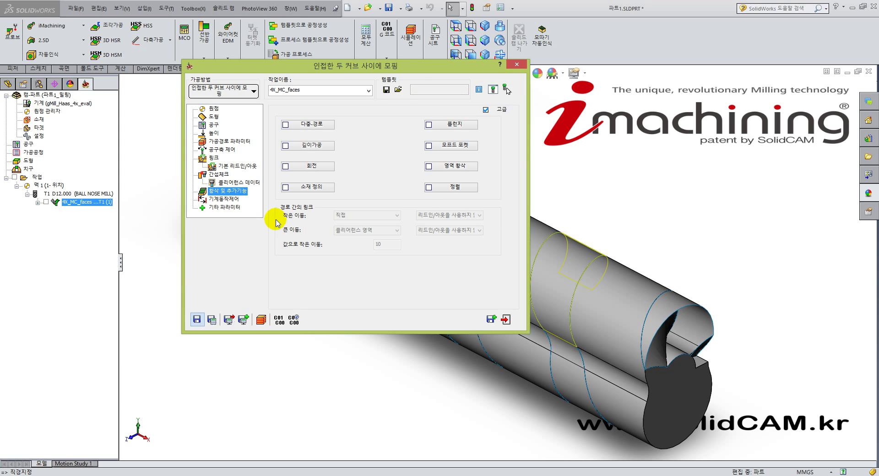
{"action": "left_click", "coordinate": [47, 202]}
{"action": "middle_click_drag", "start_coordinate": [556, 308], "coordinate": [532, 311]}
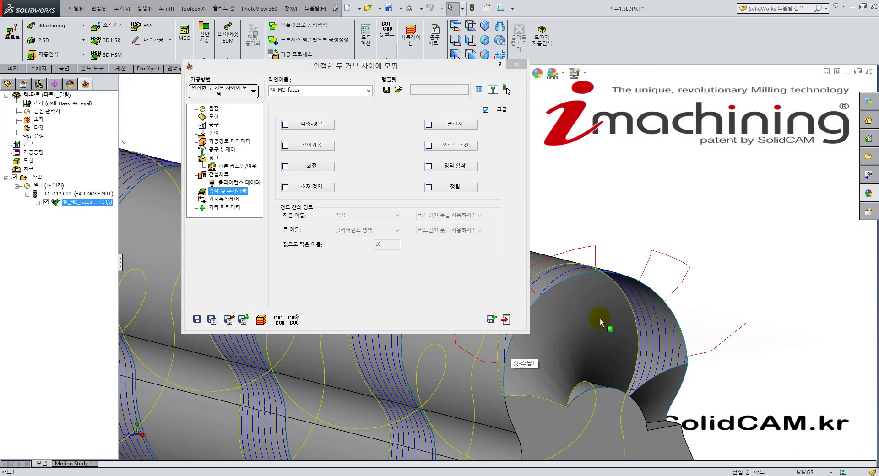
{"action": "middle_click_drag", "start_coordinate": [599, 320], "coordinate": [600, 351]}
{"action": "left_click_drag", "start_coordinate": [359, 65], "coordinate": [287, 60]}
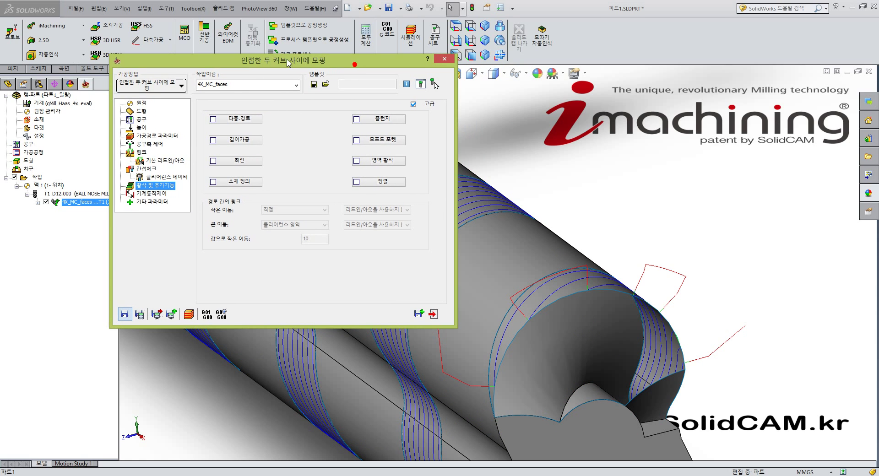
{"action": "middle_click_drag", "start_coordinate": [547, 321], "coordinate": [559, 310]}
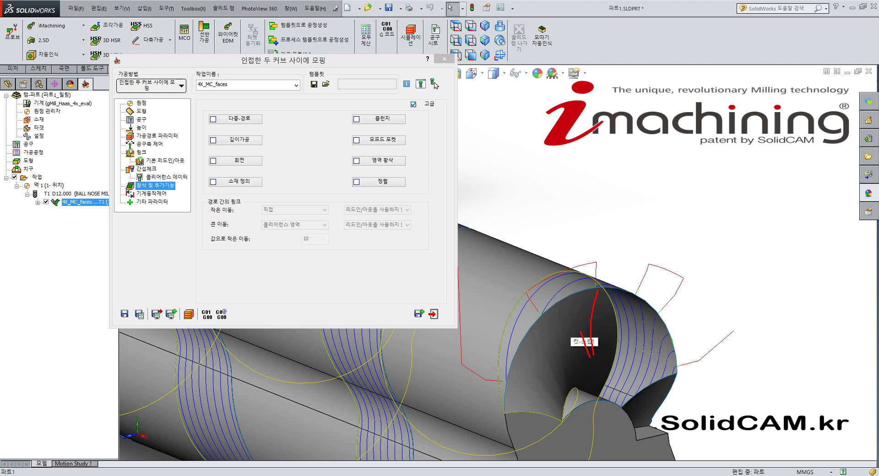
{"action": "left_click_drag", "start_coordinate": [543, 333], "coordinate": [552, 362]}
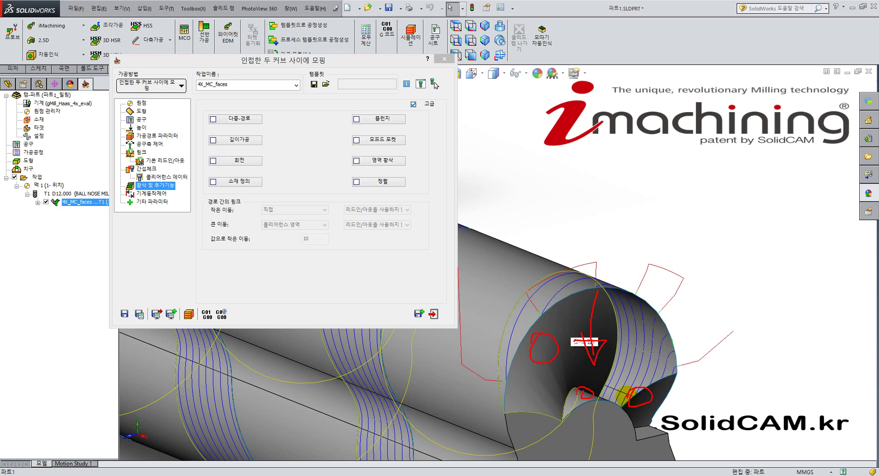
{"action": "left_click_drag", "start_coordinate": [604, 397], "coordinate": [636, 392]}
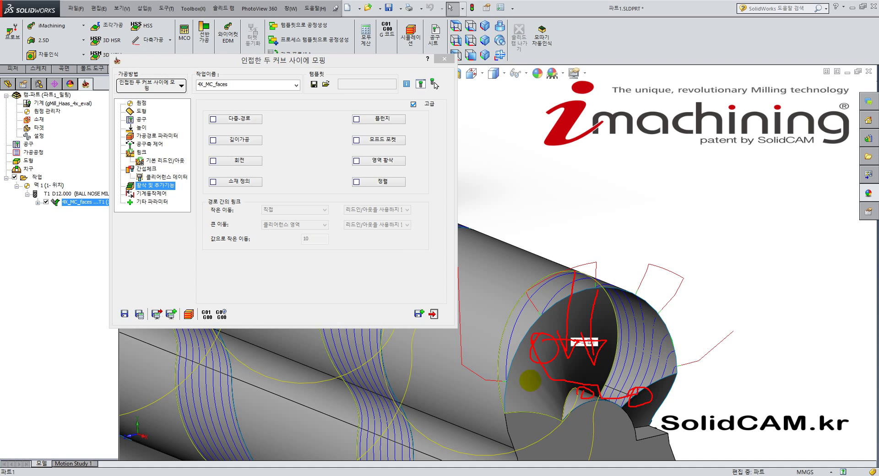
{"action": "key", "text": "e"}
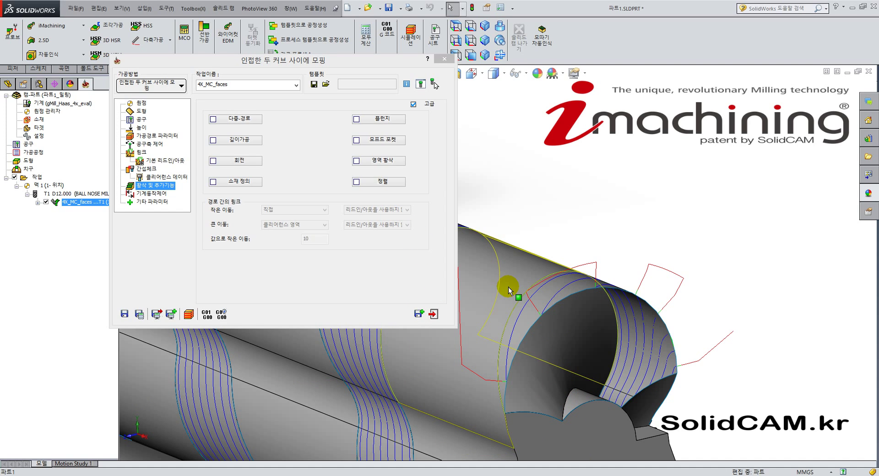
- Set the axial shift to -45 in the advanced tool axis control, constant for each contour
{"action": "left_click", "coordinate": [144, 145]}
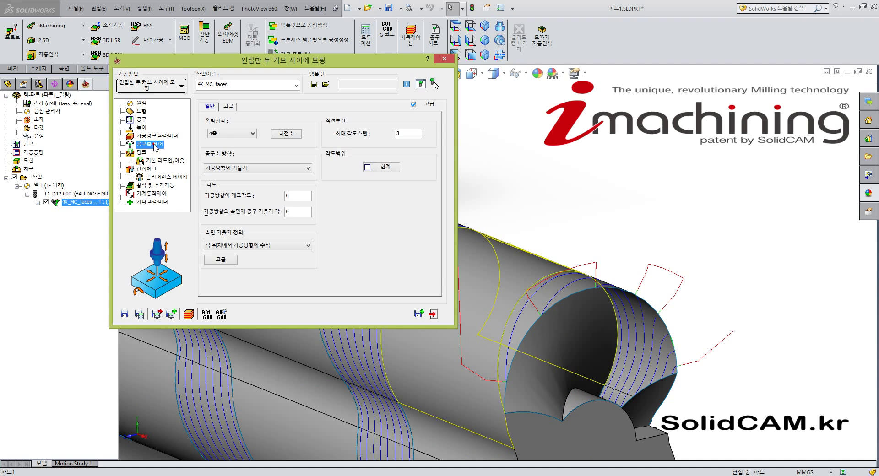
{"action": "left_click", "coordinate": [229, 106]}
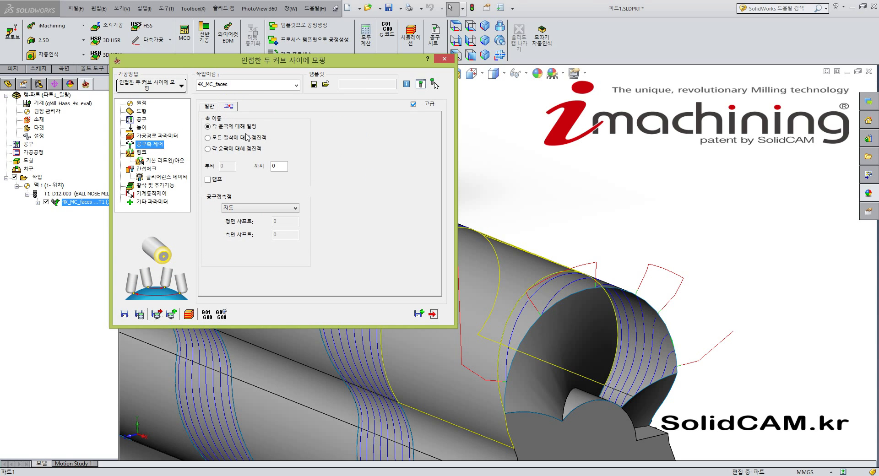
{"action": "left_click", "coordinate": [280, 167]}
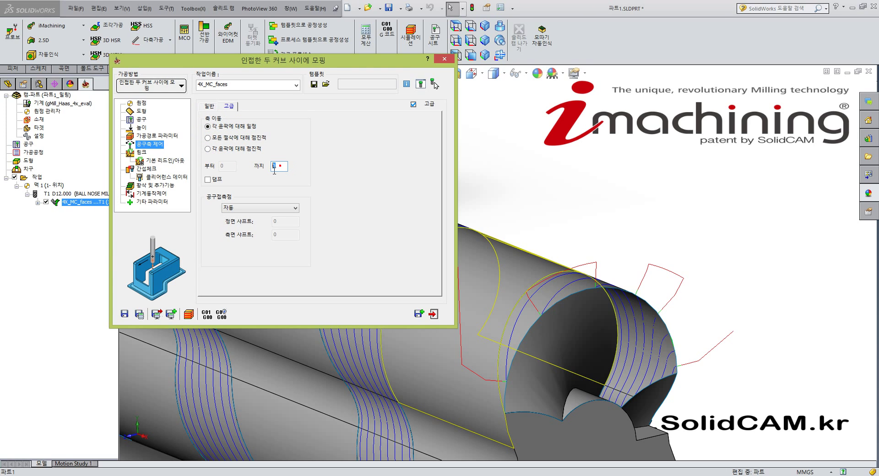
{"action": "left_click", "coordinate": [215, 170]}
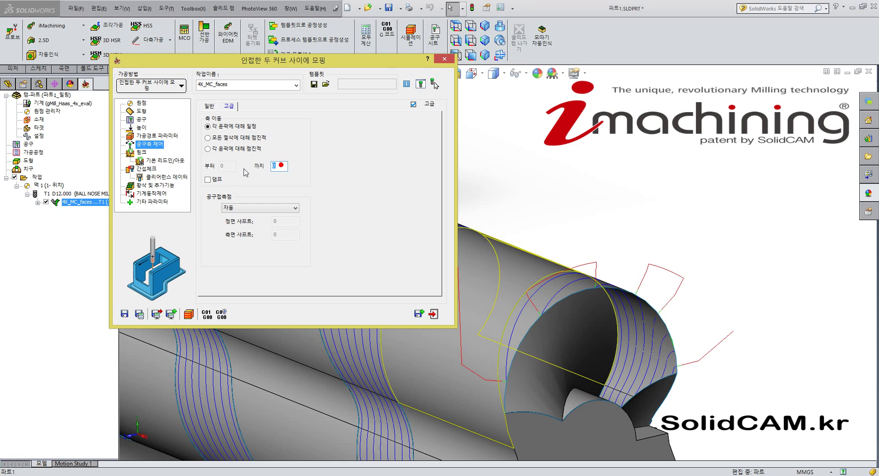
{"action": "type", "text": "-45"}
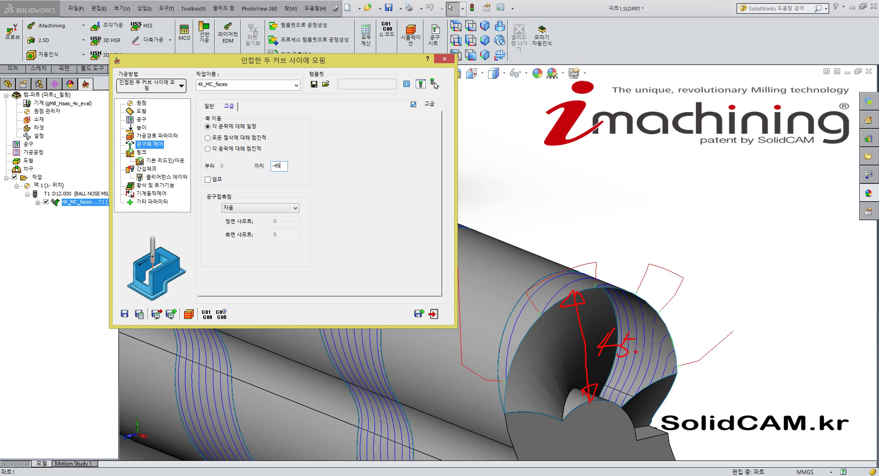
{"action": "left_click_drag", "start_coordinate": [638, 361], "coordinate": [614, 322]}
{"action": "key", "text": "Escape"}
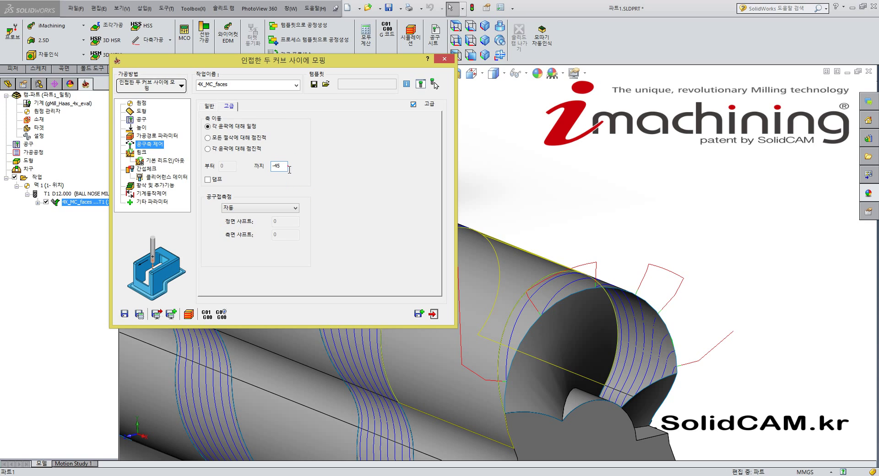
- Enable the first gouge check and exclude the drive surfaces from it, keeping the check surfaces included
{"action": "left_click", "coordinate": [143, 153]}
{"action": "left_click", "coordinate": [151, 170]}
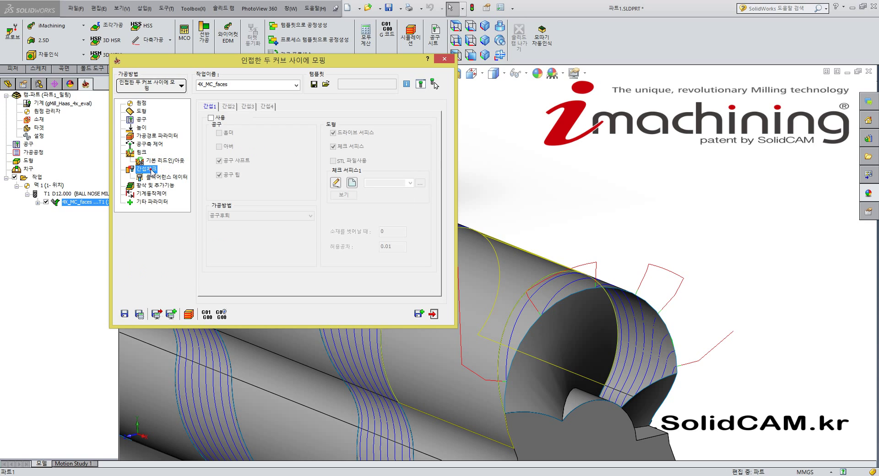
{"action": "left_click", "coordinate": [212, 118]}
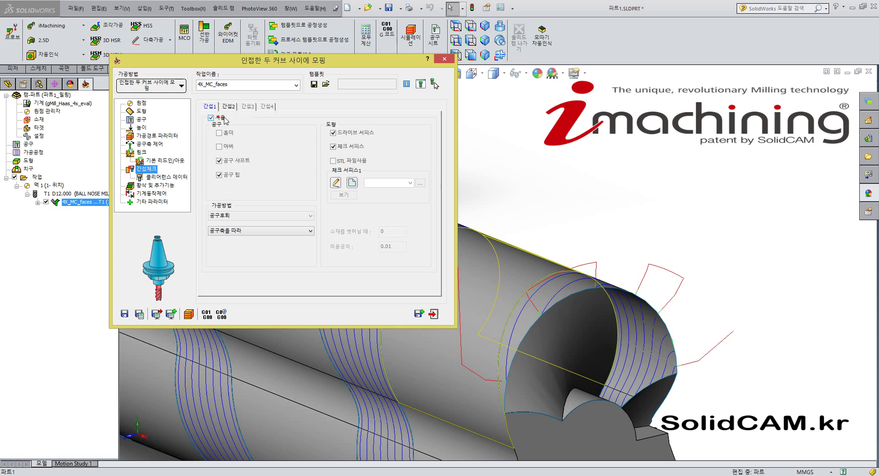
{"action": "left_click", "coordinate": [341, 135]}
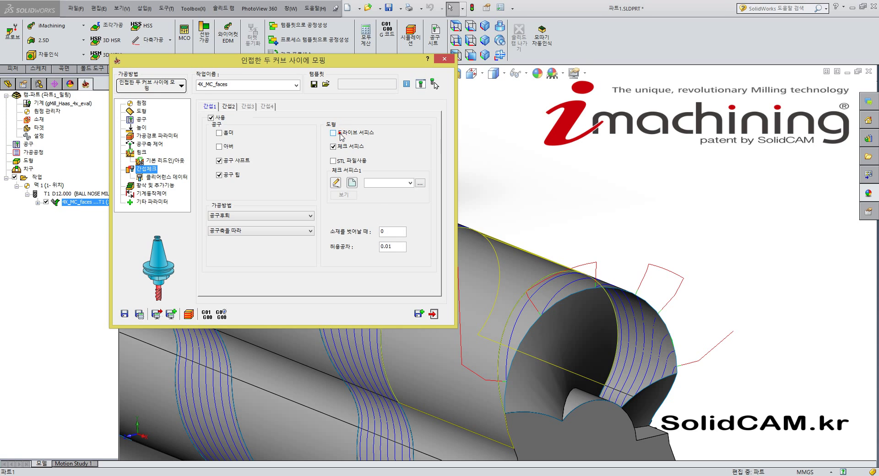
- Define the check surfaces of the first gouge check from the three faces of the swept-cut groove, and accept the selection
{"action": "left_click", "coordinate": [352, 183]}
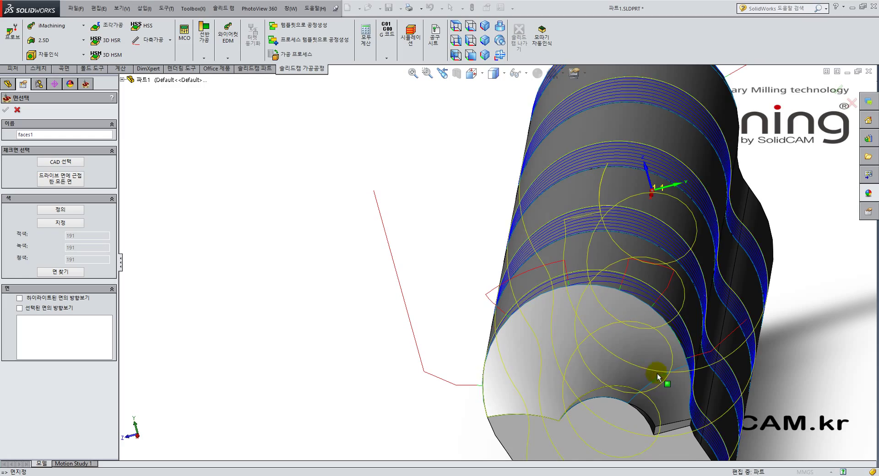
{"action": "middle_click_drag", "start_coordinate": [664, 405], "coordinate": [687, 402]}
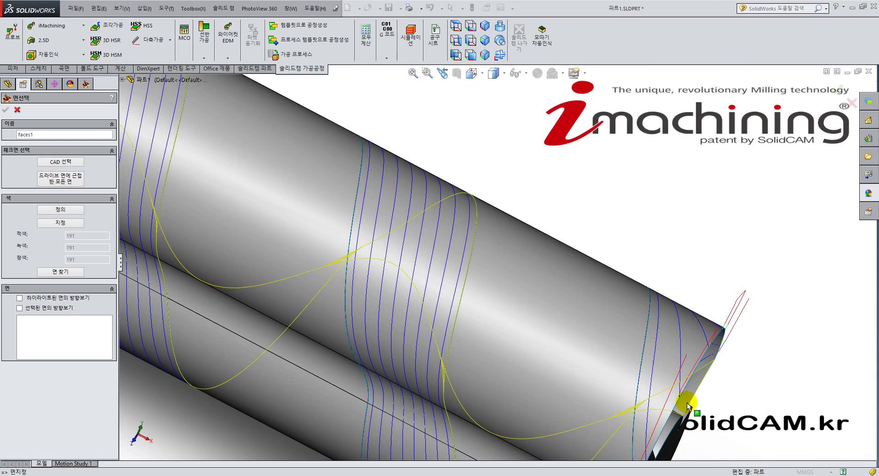
{"action": "left_click", "coordinate": [677, 362]}
{"action": "middle_click_drag", "start_coordinate": [677, 361], "coordinate": [603, 367]}
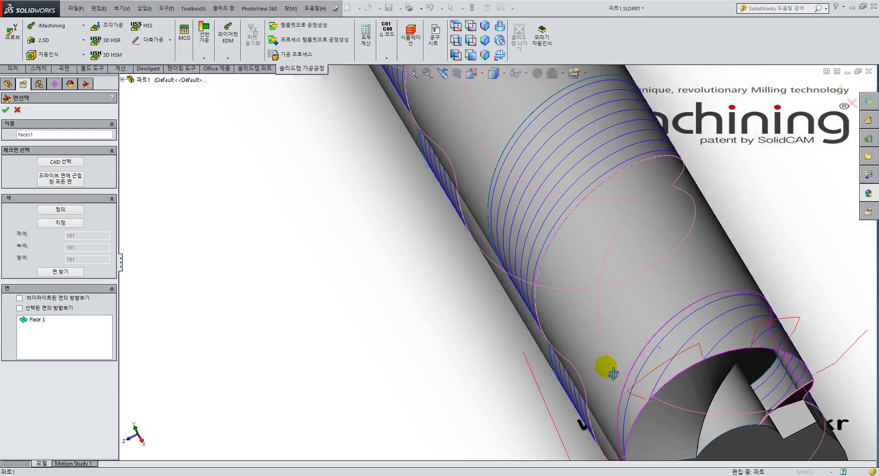
{"action": "left_click", "coordinate": [742, 414]}
{"action": "middle_click_drag", "start_coordinate": [741, 414], "coordinate": [677, 393]}
{"action": "left_click", "coordinate": [679, 400]}
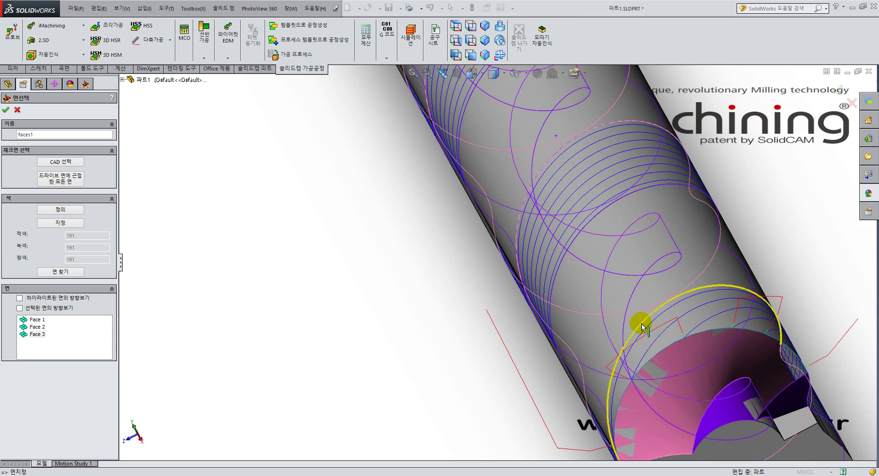
{"action": "scroll", "coordinate": [641, 323], "scroll_direction": "up", "scroll_amount": 5}
{"action": "middle_click_drag", "start_coordinate": [600, 281], "coordinate": [654, 280]}
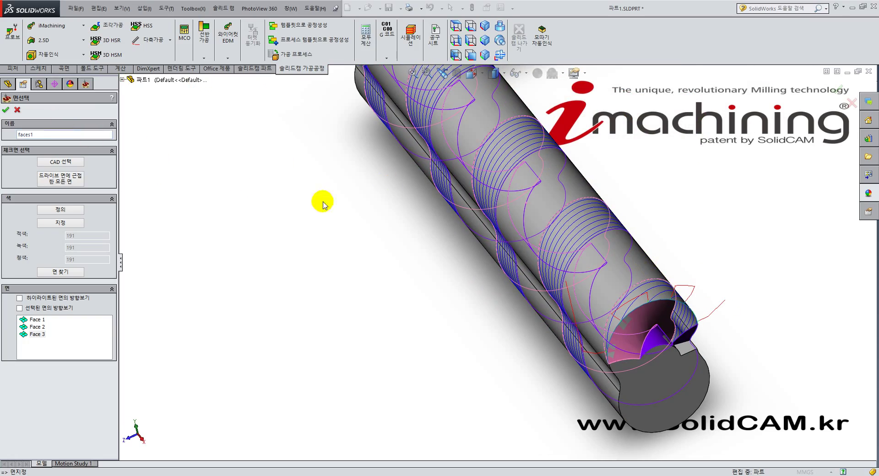
{"action": "scroll", "coordinate": [659, 330], "scroll_direction": "up", "scroll_amount": 3}
{"action": "scroll", "coordinate": [660, 330], "scroll_direction": "up", "scroll_amount": 3}
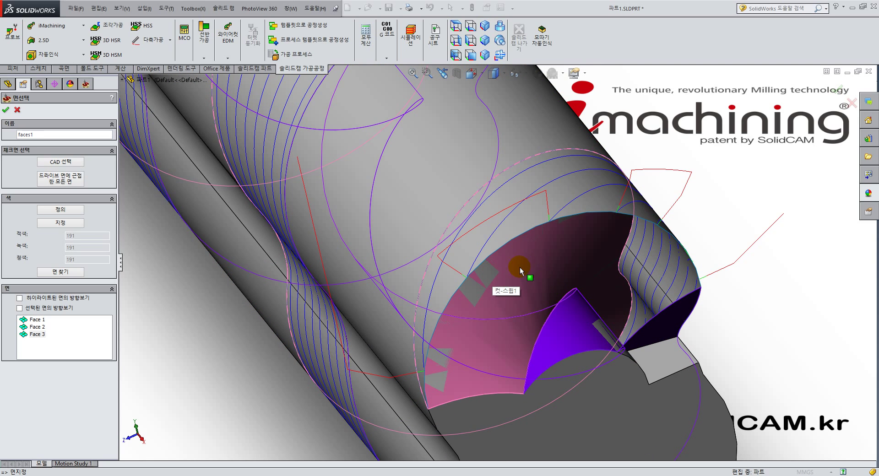
{"action": "left_click", "coordinate": [6, 110]}
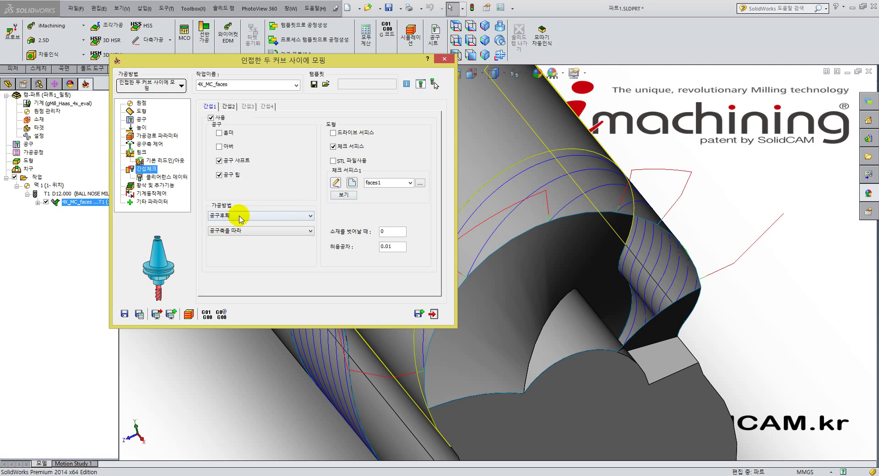
- Set the first gouge check to trim and relink the toolpath (가공경로 트림 및 재연결), with 0.3 stock to leave
{"action": "left_click", "coordinate": [243, 216]}
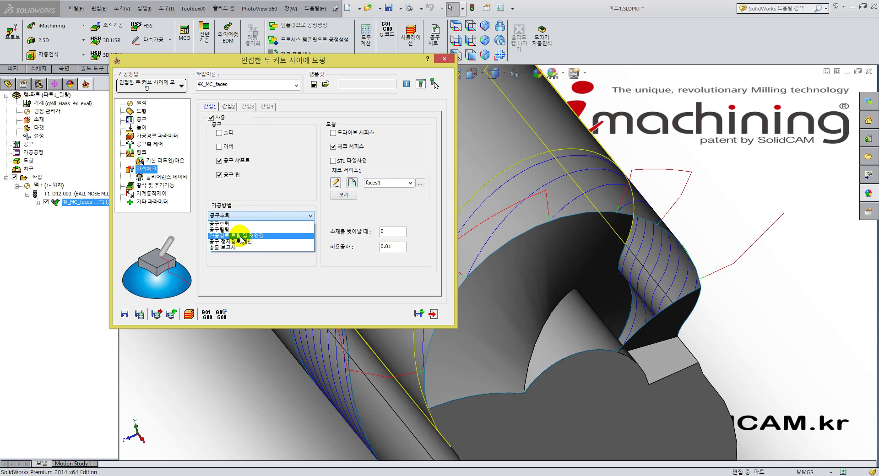
{"action": "left_click", "coordinate": [254, 236]}
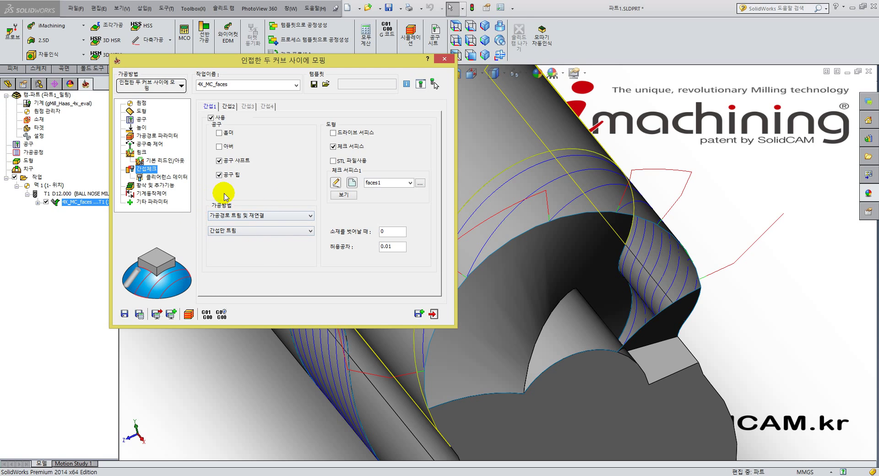
{"action": "left_click", "coordinate": [393, 233]}
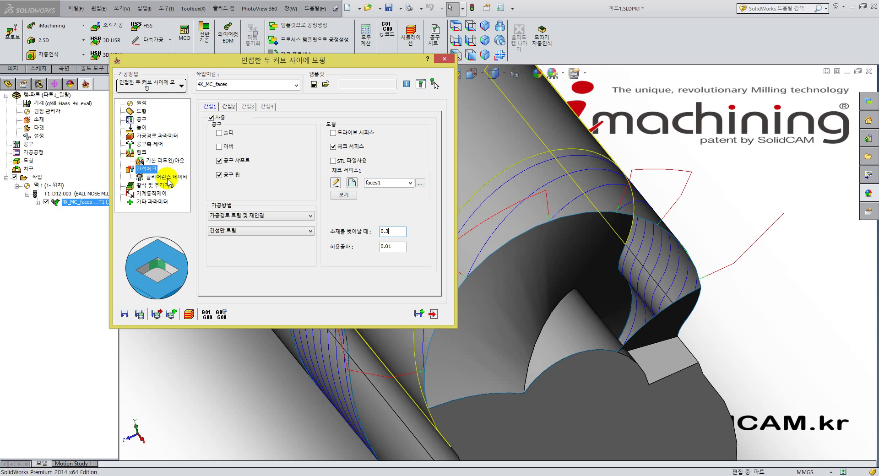
- Enable multi-passes (다중-경로) for the operation with 9 roughing passes at a spacing of 5
{"action": "left_click", "coordinate": [148, 185]}
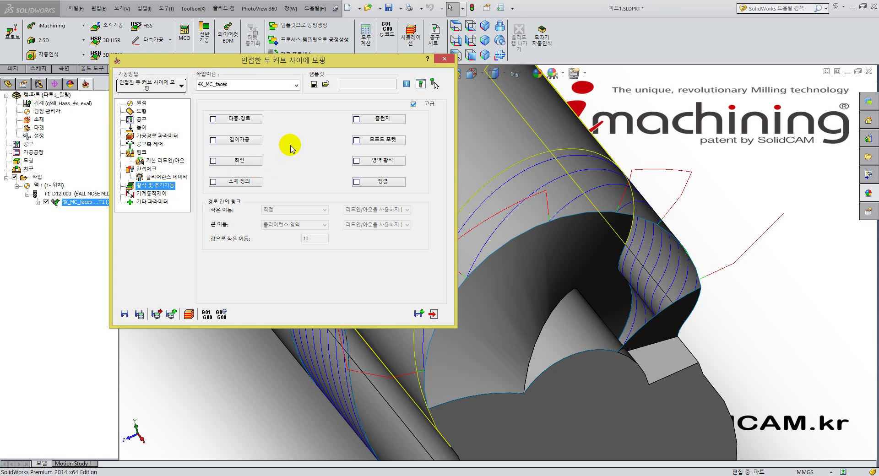
{"action": "left_click", "coordinate": [251, 121]}
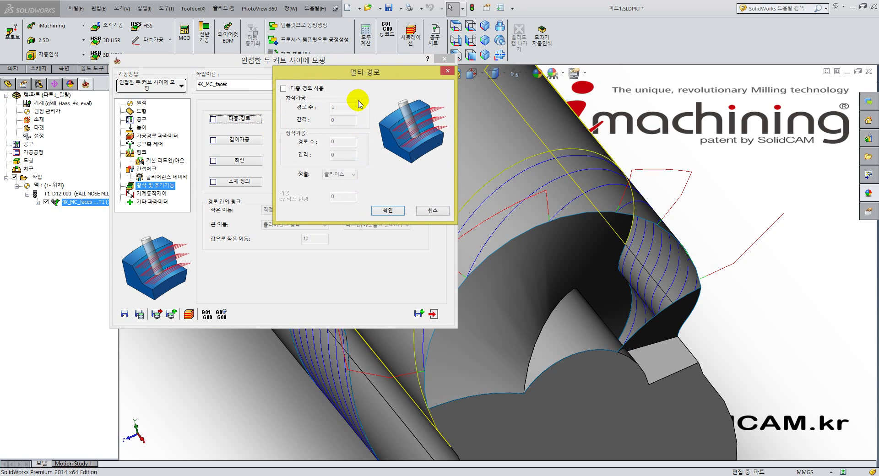
{"action": "left_click_drag", "start_coordinate": [363, 72], "coordinate": [350, 65]}
{"action": "left_click", "coordinate": [286, 82]}
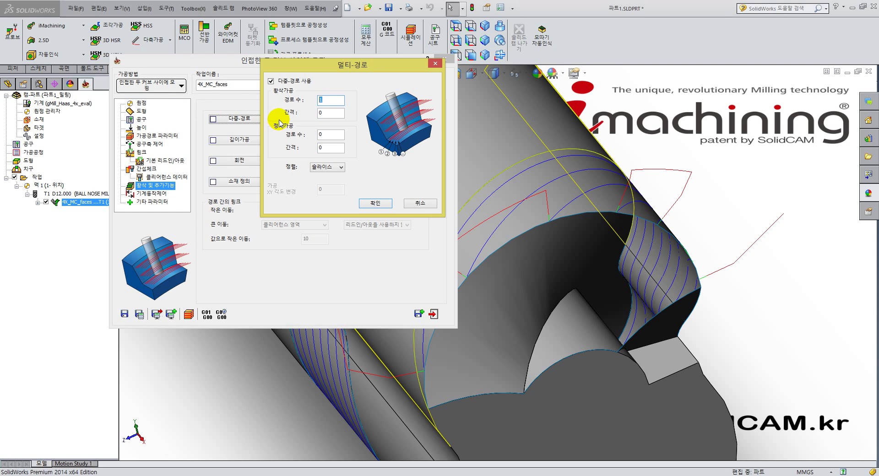
{"action": "left_click", "coordinate": [331, 113]}
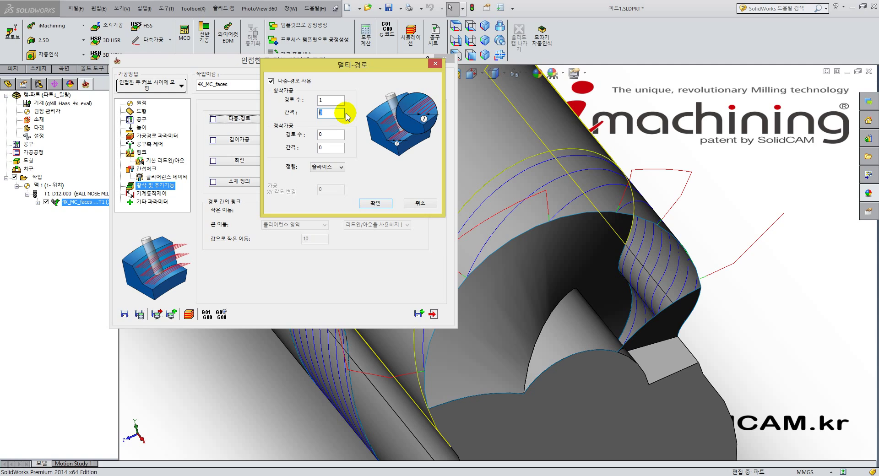
{"action": "type", "text": "5"}
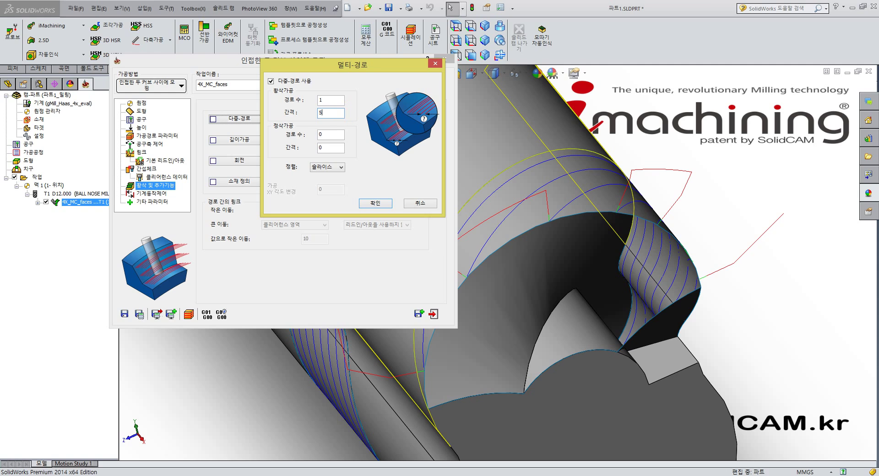
{"action": "double_click", "coordinate": [342, 104]}
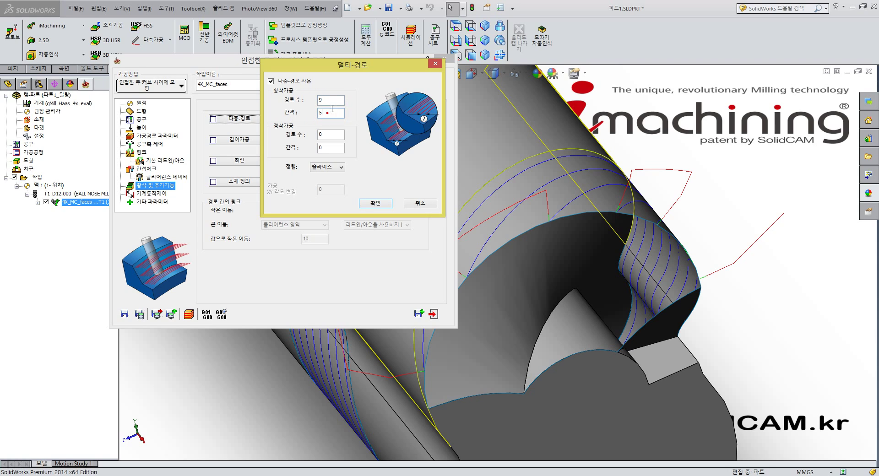
{"action": "left_click", "coordinate": [327, 98]}
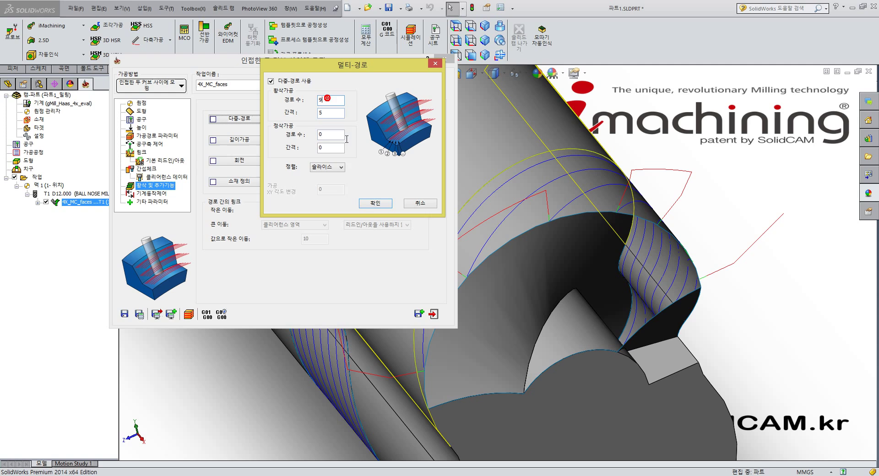
- Sort the multi-passes by machining pass (가공경로) instead of by slice, and accept the multi-pass settings
{"action": "left_click", "coordinate": [341, 167]}
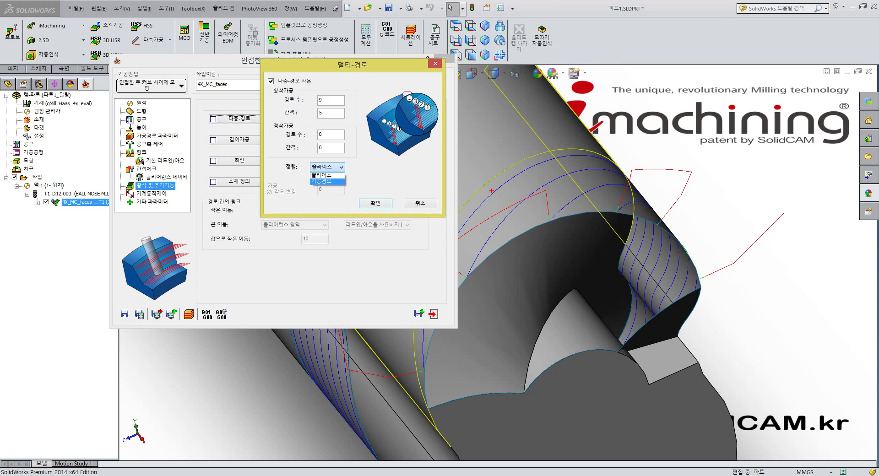
{"action": "left_click_drag", "start_coordinate": [518, 194], "coordinate": [476, 259]}
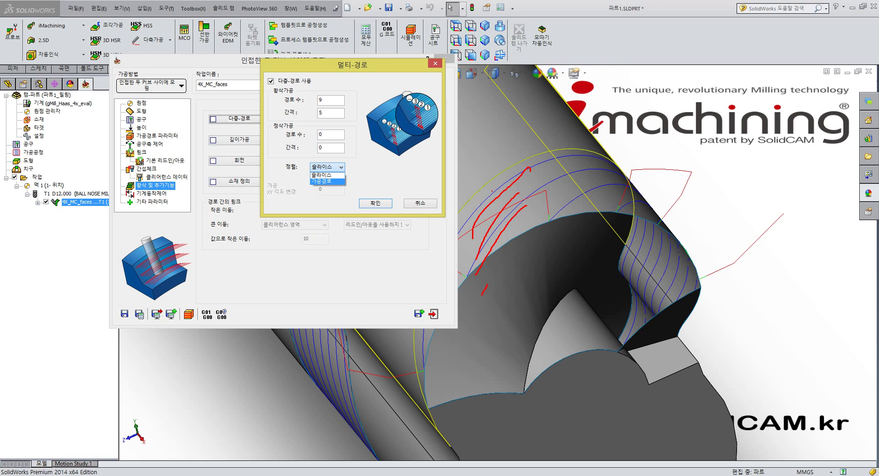
{"action": "left_click_drag", "start_coordinate": [521, 386], "coordinate": [552, 251]}
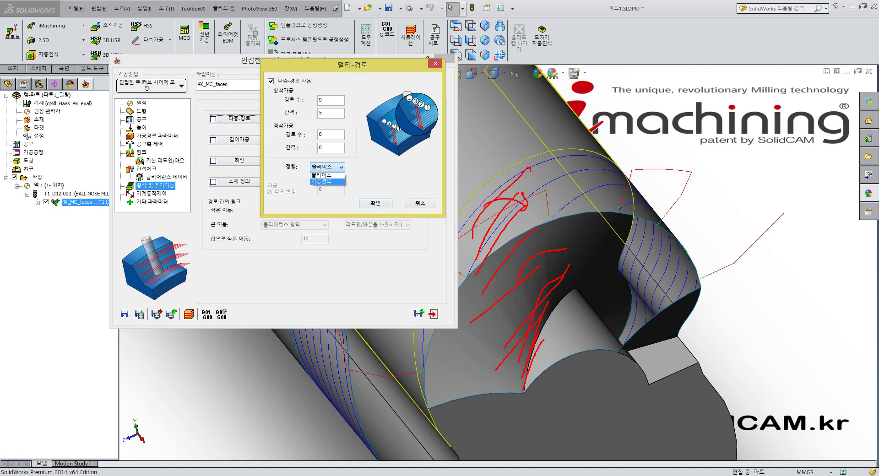
{"action": "key", "text": "Escape"}
{"action": "left_click", "coordinate": [292, 203]}
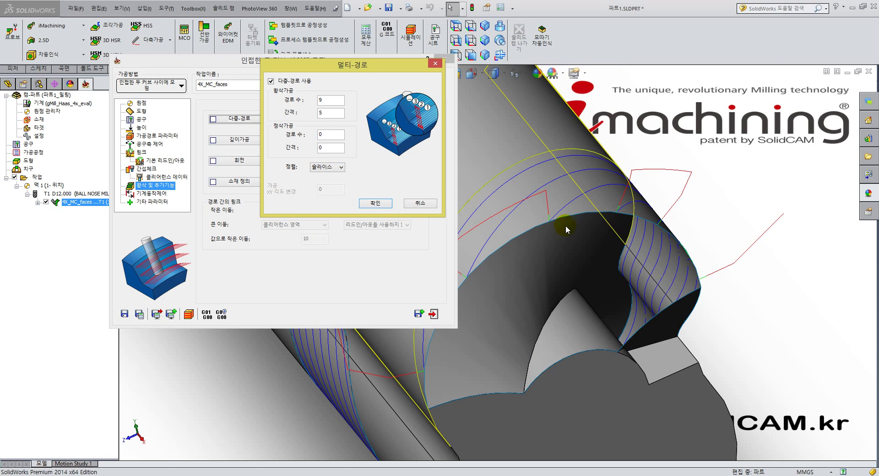
{"action": "left_click", "coordinate": [332, 167]}
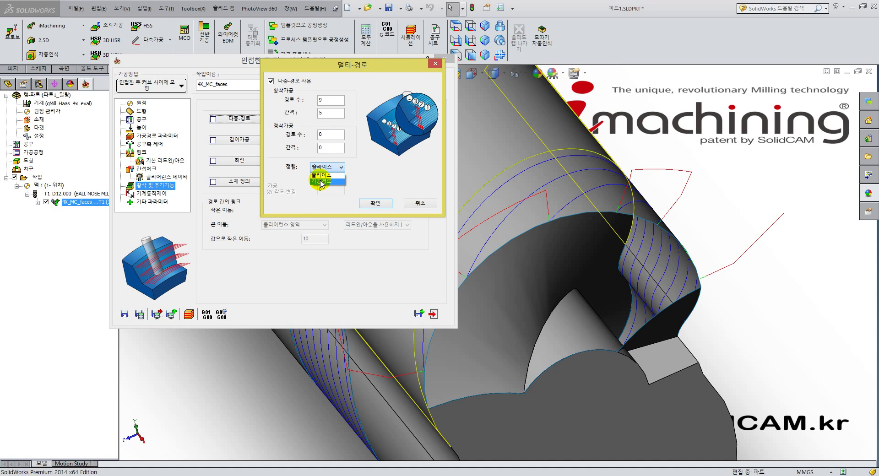
{"action": "left_click", "coordinate": [321, 182]}
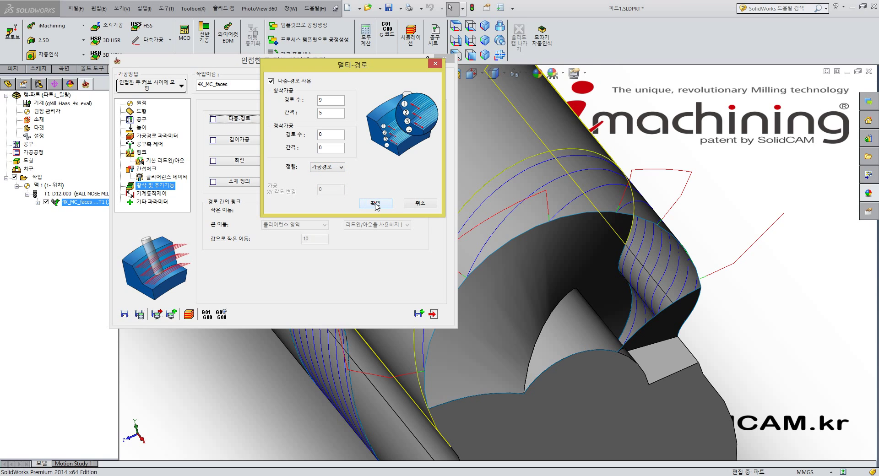
{"action": "left_click", "coordinate": [375, 204]}
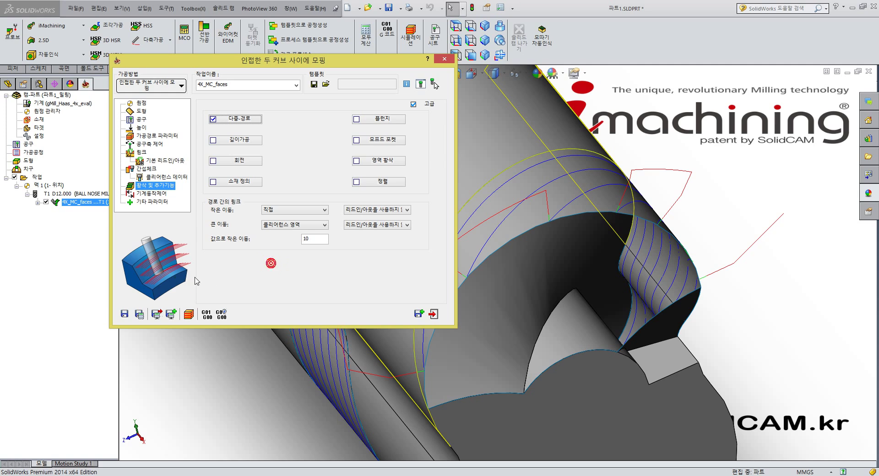
- Save and calculate the morph operation, and collapse its dialog to expose the toolpath in the groove
{"action": "left_click", "coordinate": [139, 314]}
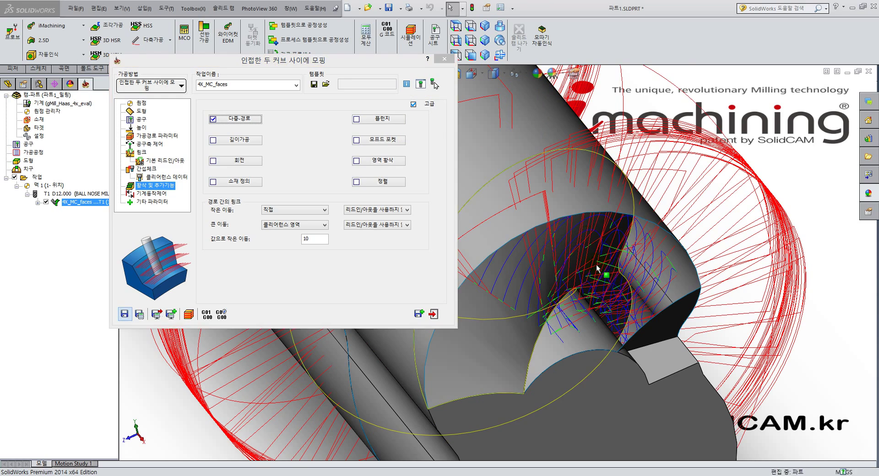
{"action": "middle_click_drag", "start_coordinate": [604, 271], "coordinate": [476, 204]}
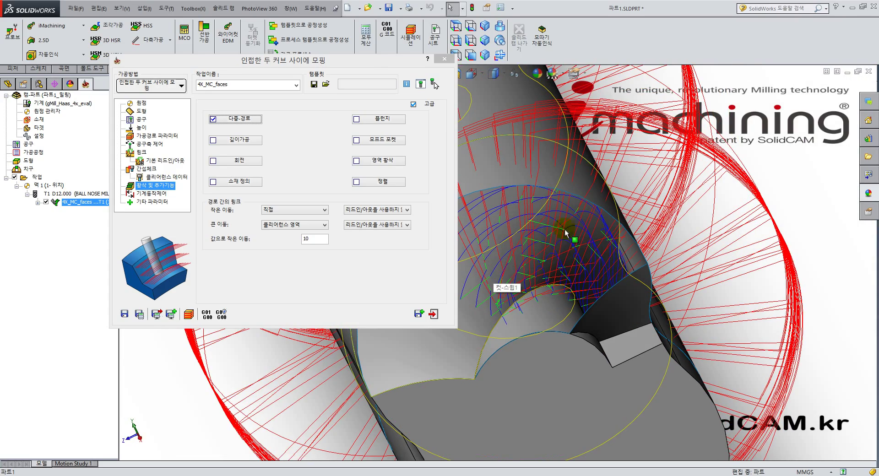
{"action": "left_click", "coordinate": [358, 60]}
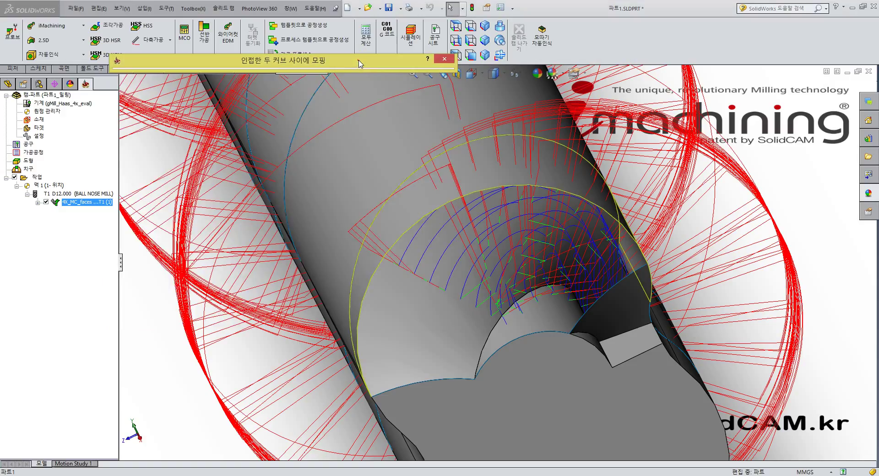
- Hide the outer surface covering the groove at the shaft's end to expose the toolpath beneath it
{"action": "middle_click_drag", "start_coordinate": [510, 228], "coordinate": [453, 236]}
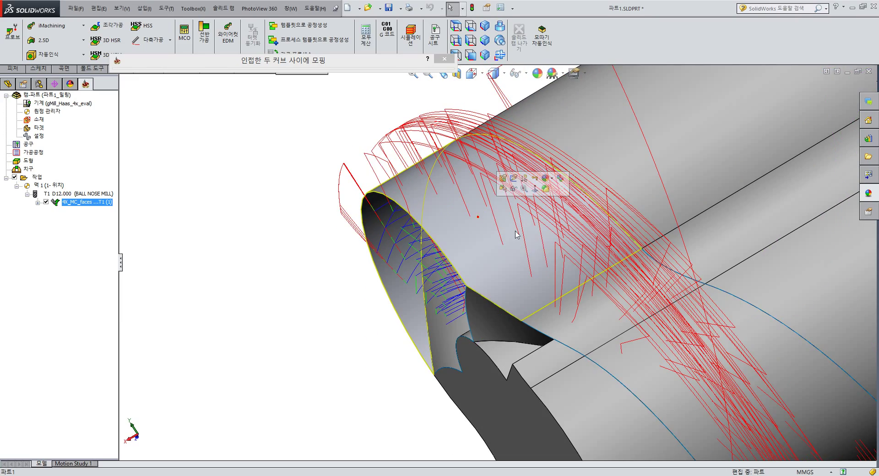
{"action": "left_click", "coordinate": [495, 208]}
{"action": "left_click", "coordinate": [334, 205]}
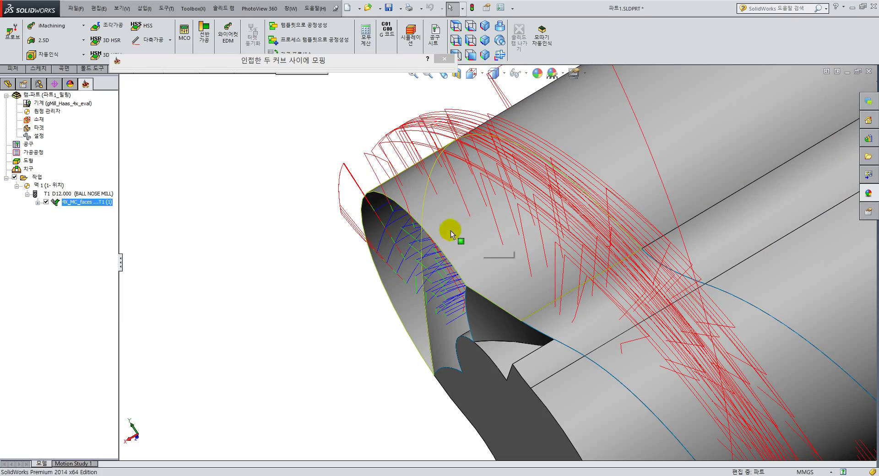
{"action": "middle_click_drag", "start_coordinate": [477, 256], "coordinate": [496, 265]}
{"action": "left_click", "coordinate": [471, 242]}
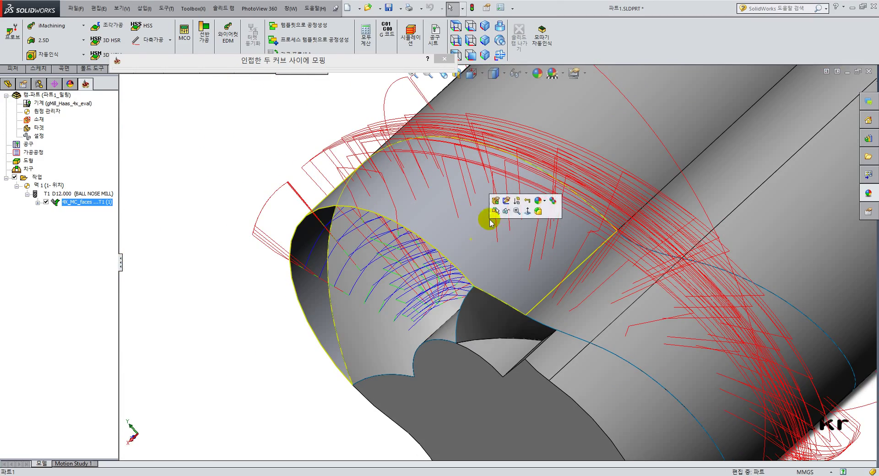
{"action": "left_click", "coordinate": [512, 204]}
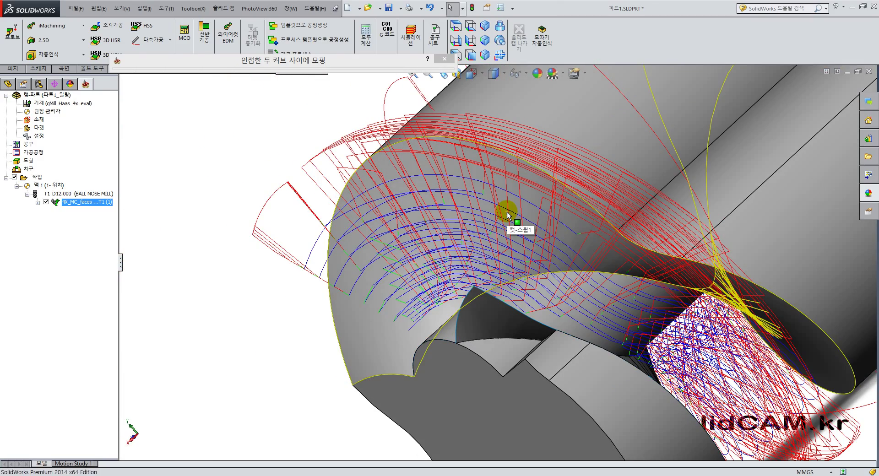
- Examine the calculated multi-pass toolpath along the whole shaft and close up inside the end groove
{"action": "middle_click_drag", "start_coordinate": [285, 147], "coordinate": [538, 215]}
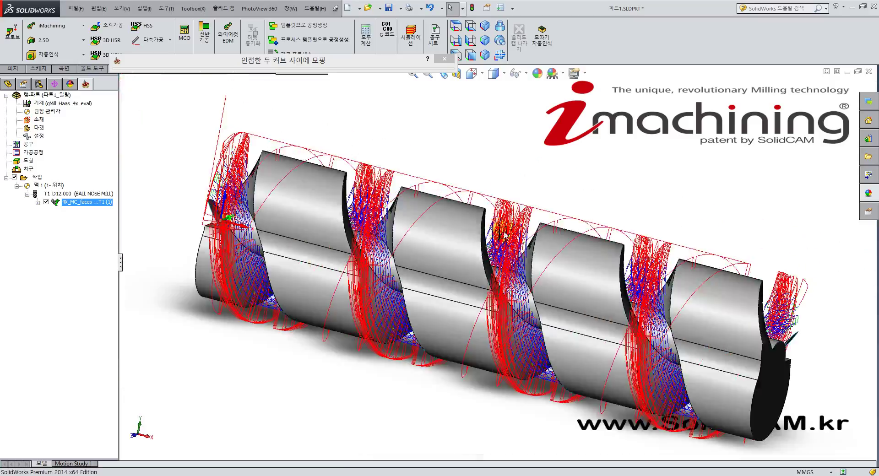
{"action": "scroll", "coordinate": [515, 237], "scroll_direction": "down", "scroll_amount": 8}
{"action": "middle_click_drag", "start_coordinate": [529, 241], "coordinate": [469, 211]}
{"action": "scroll", "coordinate": [473, 209], "scroll_direction": "up", "scroll_amount": 2}
{"action": "scroll", "coordinate": [473, 209], "scroll_direction": "up", "scroll_amount": 5}
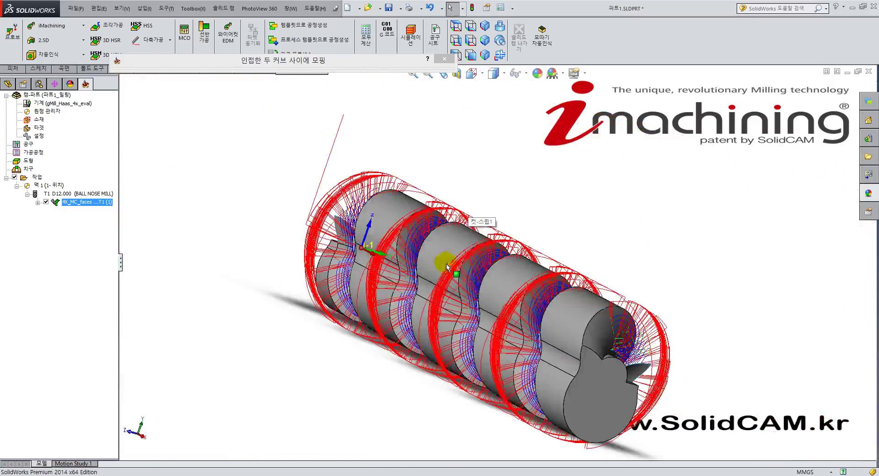
{"action": "middle_click_drag", "start_coordinate": [444, 261], "coordinate": [506, 273]}
{"action": "scroll", "coordinate": [206, 135], "scroll_direction": "down", "scroll_amount": 6}
{"action": "middle_click_drag", "start_coordinate": [426, 215], "coordinate": [547, 304]}
{"action": "scroll", "coordinate": [542, 225], "scroll_direction": "down", "scroll_amount": 6}
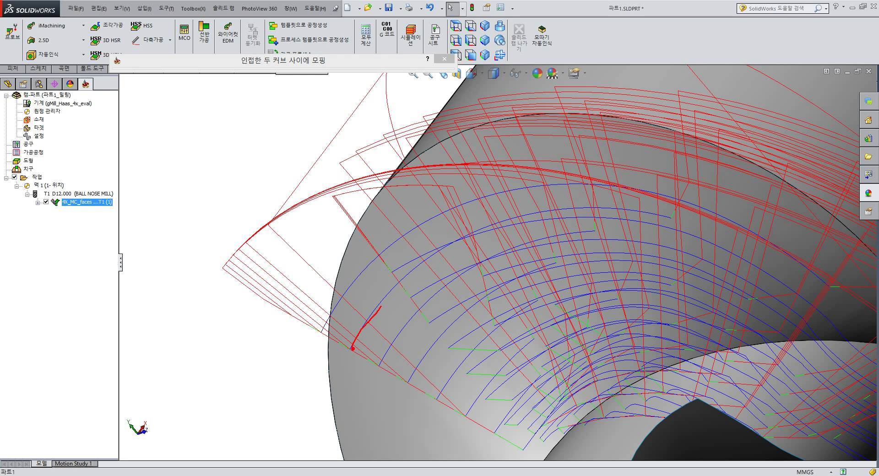
- Examine the cutting passes and linking moves against the groove walls, and return to an isometric view of the shaft
{"action": "mouse_move", "coordinate": [380, 306]}
{"action": "left_mouse_down"}
{"action": "mouse_move", "coordinate": [431, 256]}
{"action": "mouse_move", "coordinate": [518, 222]}
{"action": "mouse_move", "coordinate": [636, 215]}
{"action": "mouse_move", "coordinate": [677, 222]}
{"action": "left_mouse_up"}
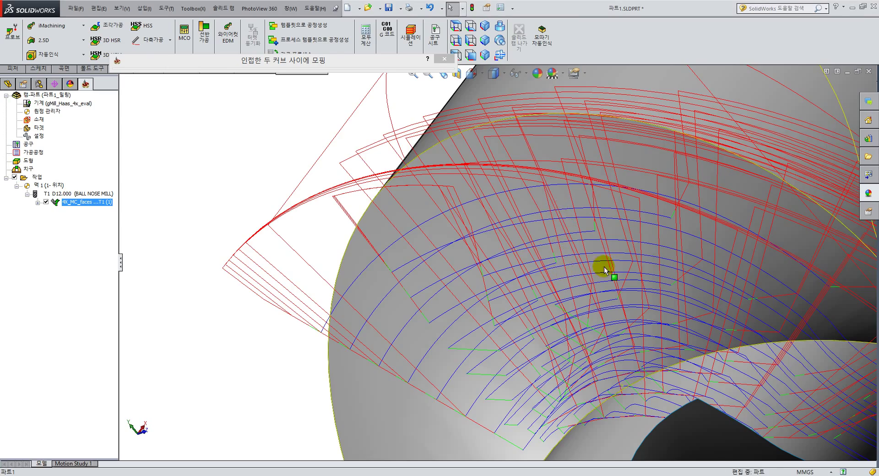
{"action": "mouse_move", "coordinate": [604, 268]}
{"action": "middle_mouse_down"}
{"action": "mouse_move", "coordinate": [647, 242]}
{"action": "mouse_move", "coordinate": [648, 206]}
{"action": "mouse_move", "coordinate": [589, 249]}
{"action": "mouse_move", "coordinate": [582, 266]}
{"action": "mouse_move", "coordinate": [590, 262]}
{"action": "middle_mouse_up"}
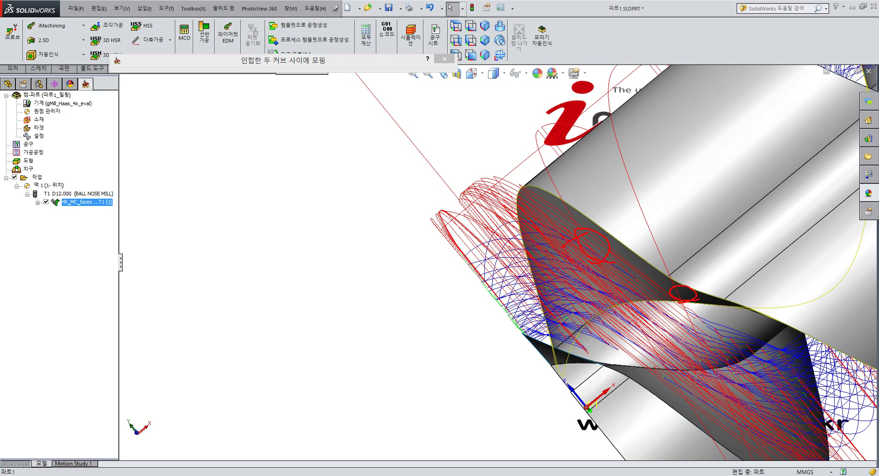
{"action": "left_click_drag", "start_coordinate": [602, 228], "coordinate": [644, 236]}
{"action": "mouse_move", "coordinate": [613, 228]}
{"action": "left_mouse_down"}
{"action": "mouse_move", "coordinate": [673, 246]}
{"action": "mouse_move", "coordinate": [665, 250]}
{"action": "left_mouse_up"}
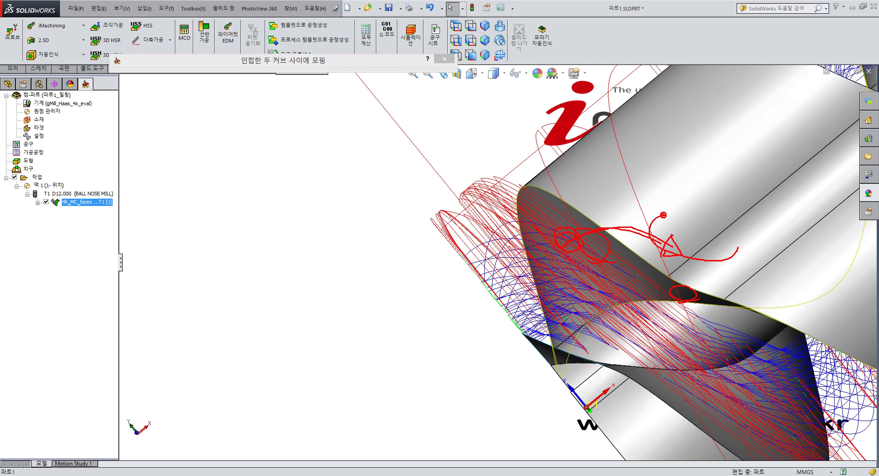
{"action": "mouse_move", "coordinate": [664, 214]}
{"action": "left_mouse_down"}
{"action": "mouse_move", "coordinate": [730, 252]}
{"action": "mouse_move", "coordinate": [659, 215]}
{"action": "left_mouse_up"}
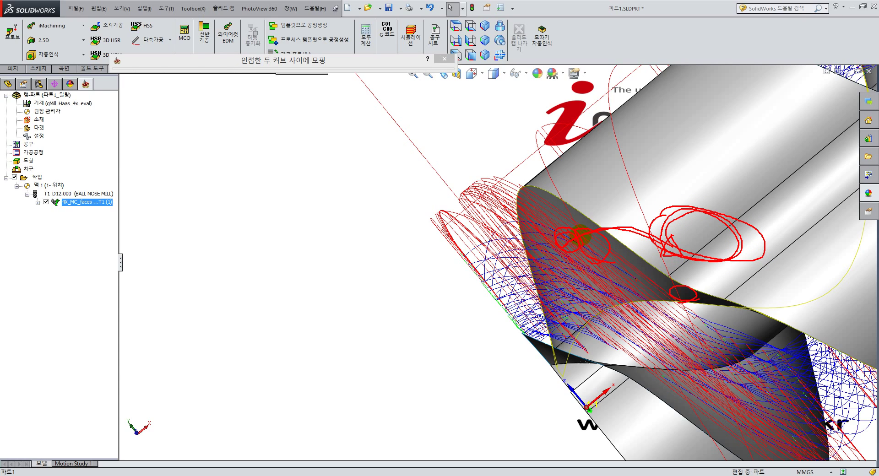
{"action": "left_click_drag", "start_coordinate": [481, 264], "coordinate": [634, 239]}
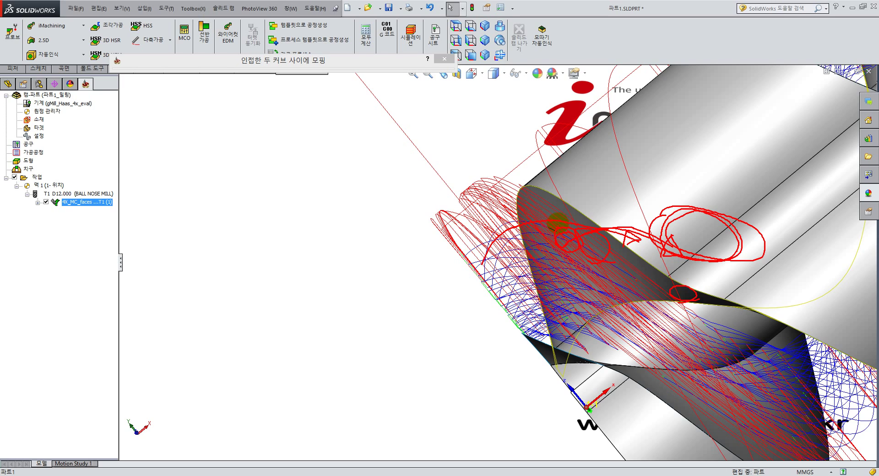
{"action": "key", "text": "Escape"}
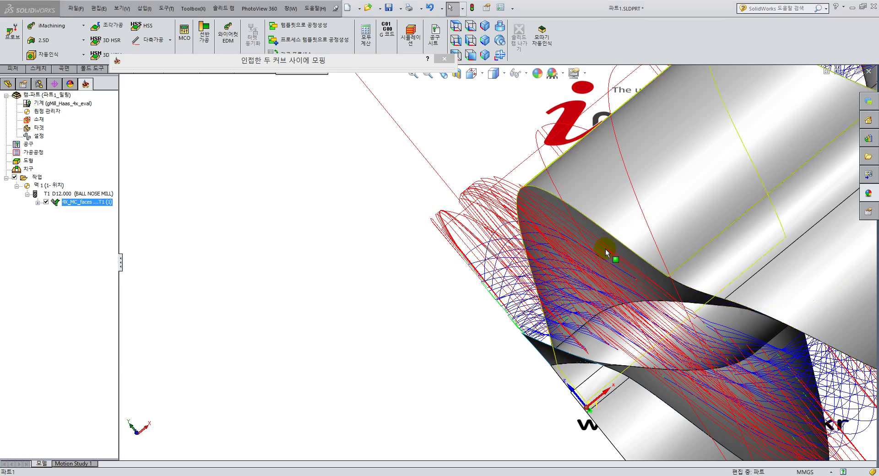
{"action": "key", "text": "ctrl+7"}
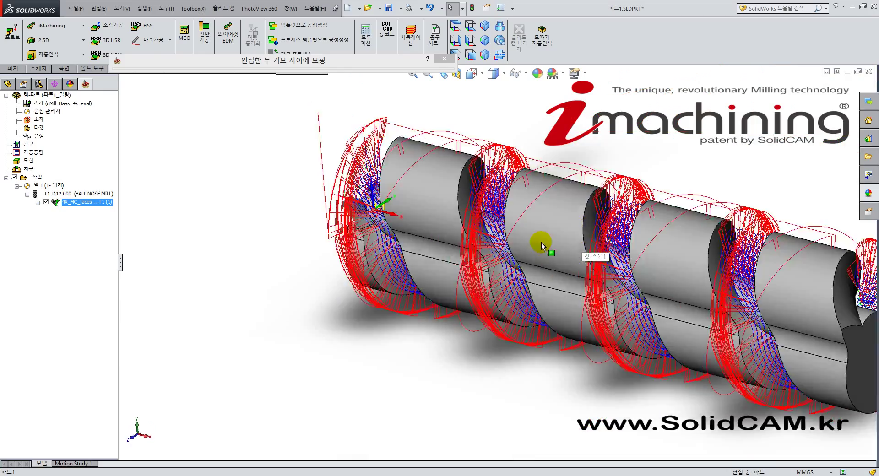
{"action": "scroll", "coordinate": [561, 260], "scroll_direction": "down", "scroll_amount": 5}
{"action": "scroll", "coordinate": [681, 280], "scroll_direction": "up", "scroll_amount": 2}
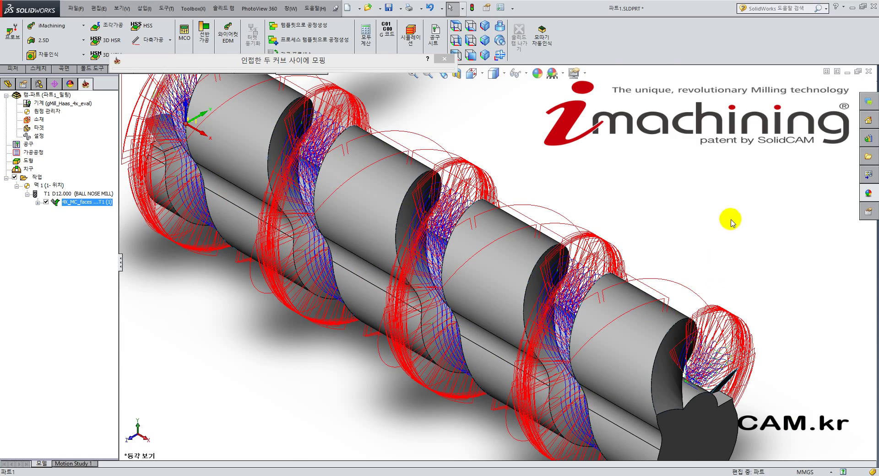
- Examine the multi-pass toolpath close up in the helical groove from several angles, and return to an isometric view
{"action": "scroll", "coordinate": [577, 275], "scroll_direction": "down", "scroll_amount": 5}
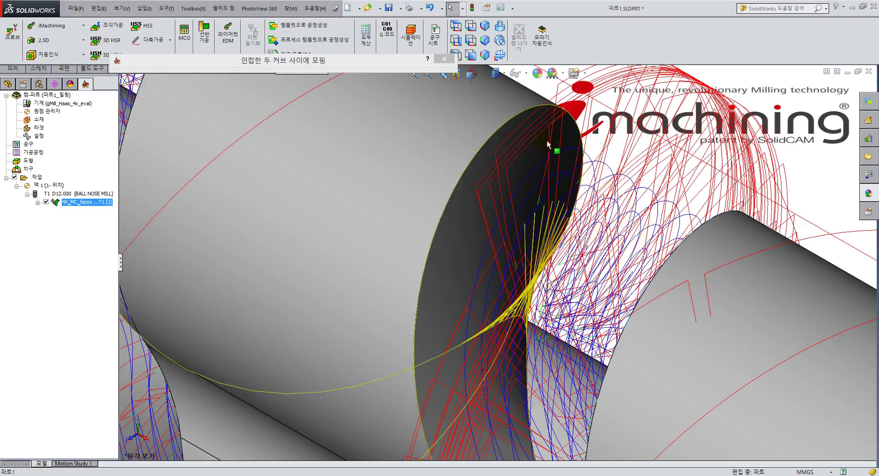
{"action": "scroll", "coordinate": [611, 218], "scroll_direction": "up", "scroll_amount": 6}
{"action": "scroll", "coordinate": [738, 287], "scroll_direction": "down", "scroll_amount": 6}
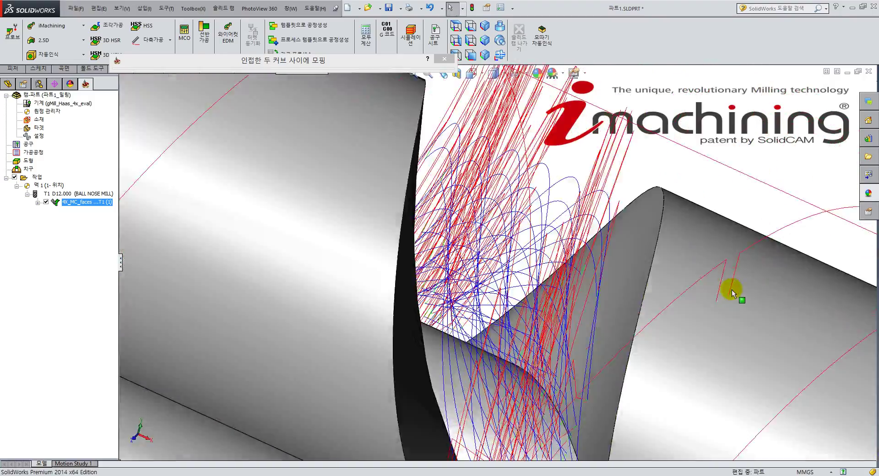
{"action": "scroll", "coordinate": [718, 287], "scroll_direction": "up", "scroll_amount": 8}
{"action": "middle_click_drag", "start_coordinate": [698, 316], "coordinate": [683, 298]}
{"action": "key", "text": "ctrl+7"}
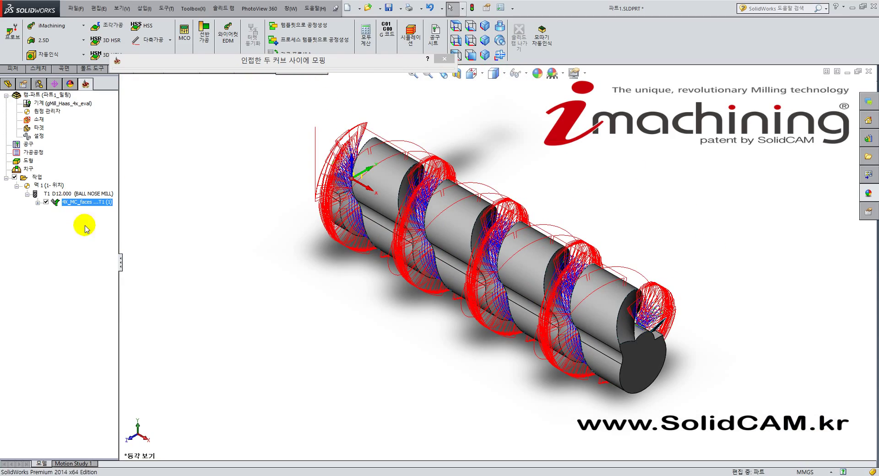
- Review the morph operation's maximum pitch and its multi-pass roughing pass count and spacing, leaving the multi-pass settings without changes
{"action": "mouse_move", "coordinate": [236, 64]}
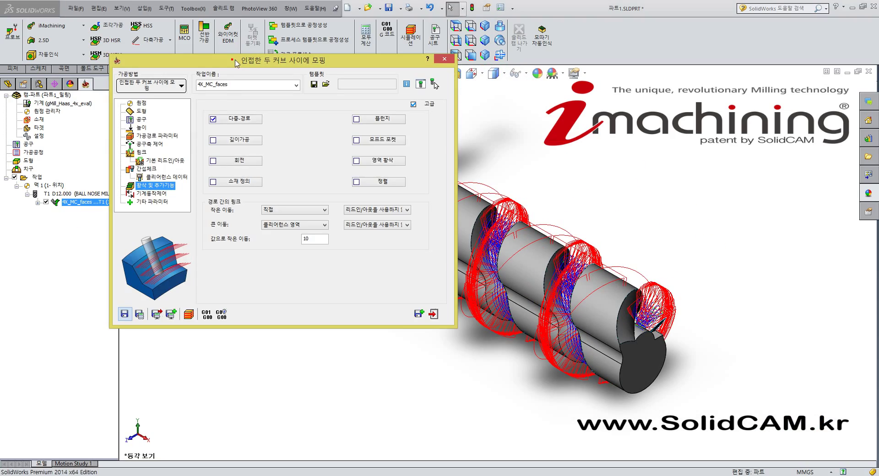
{"action": "left_click", "coordinate": [156, 135]}
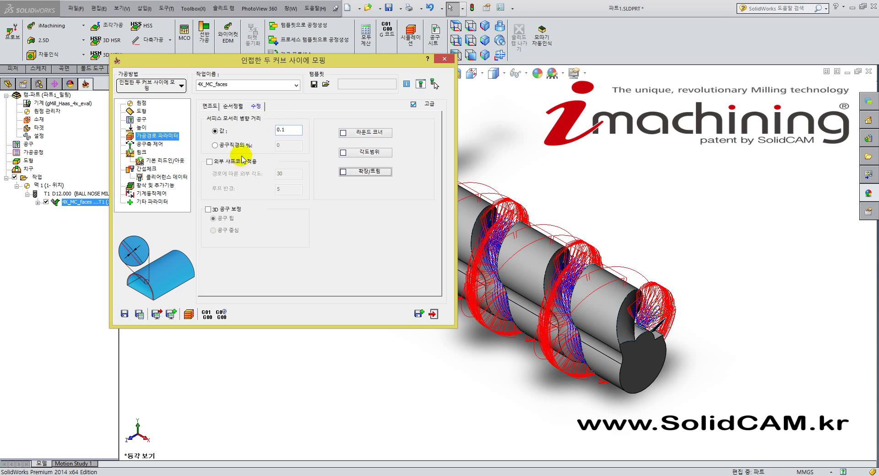
{"action": "left_click", "coordinate": [210, 111]}
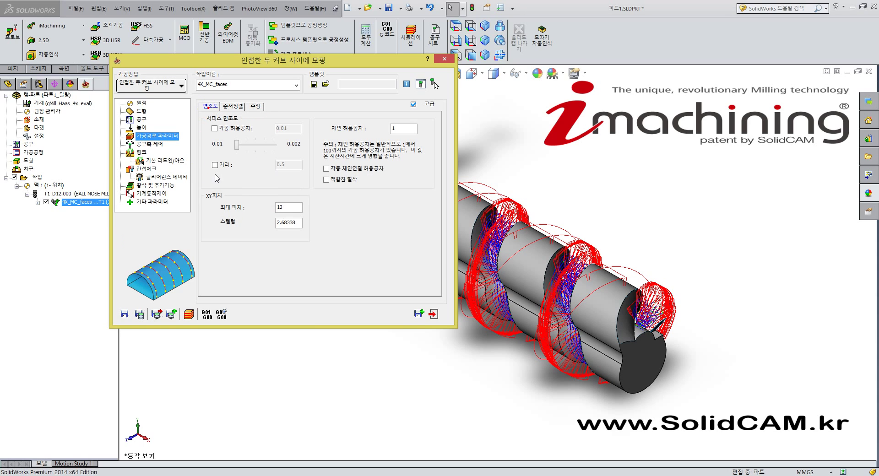
{"action": "double_click", "coordinate": [289, 207]}
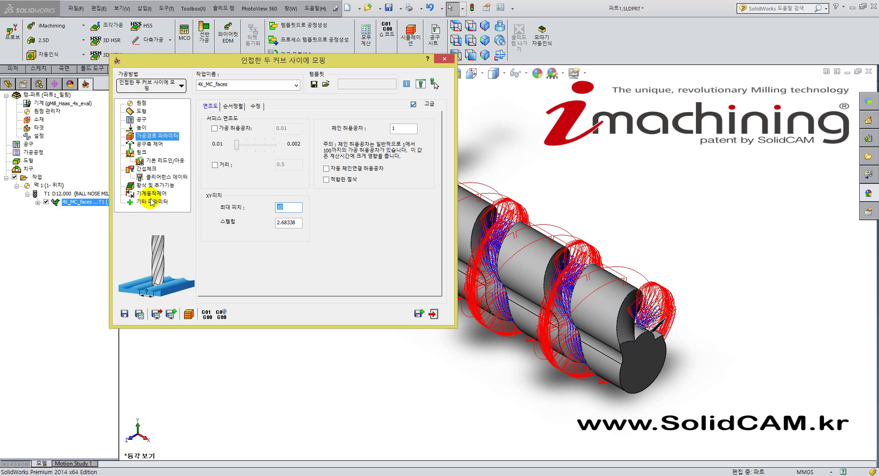
{"action": "left_click", "coordinate": [159, 186]}
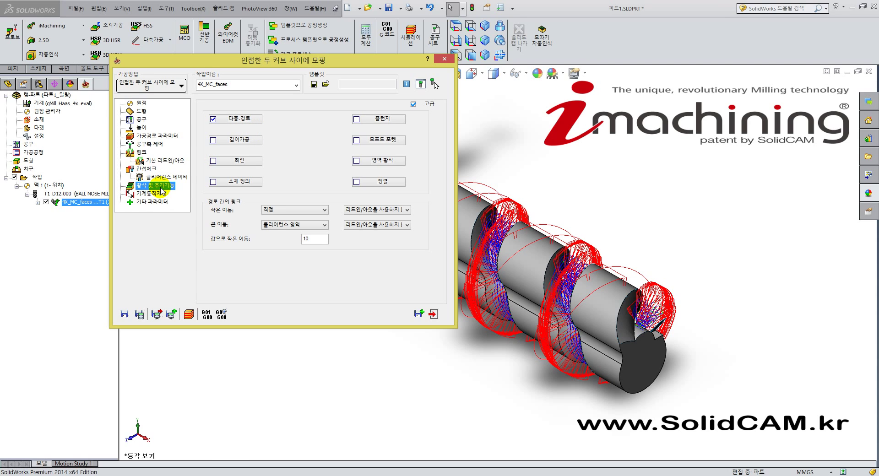
{"action": "left_click", "coordinate": [247, 120]}
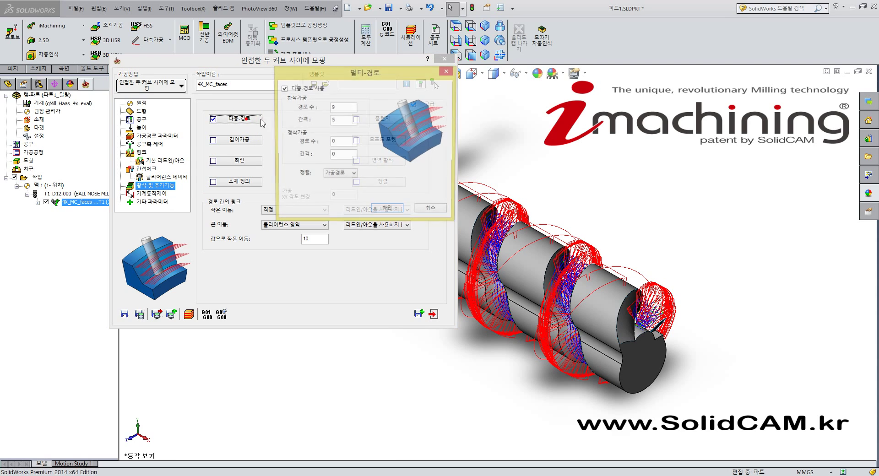
{"action": "left_click", "coordinate": [334, 119]}
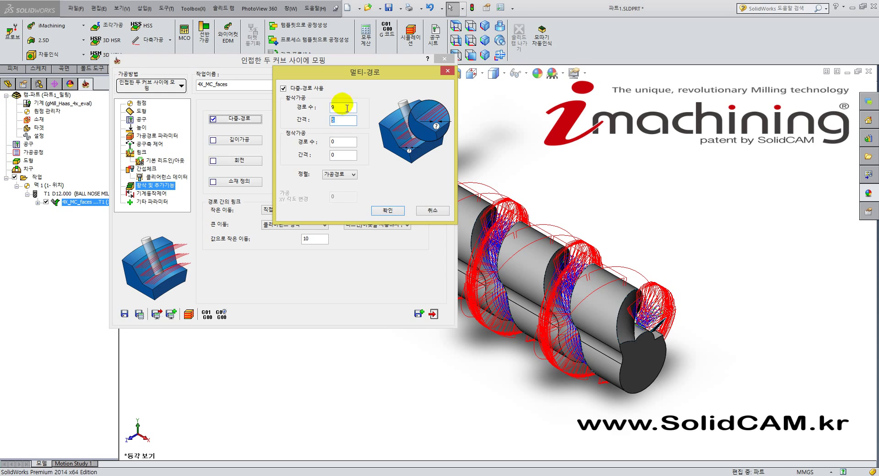
{"action": "left_click", "coordinate": [347, 108]}
{"action": "left_click", "coordinate": [346, 121]}
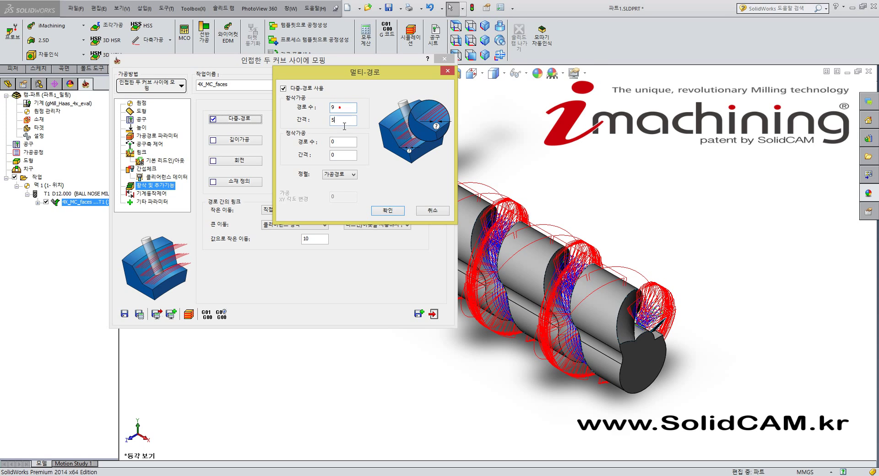
{"action": "left_click", "coordinate": [340, 108]}
{"action": "left_click", "coordinate": [442, 214]}
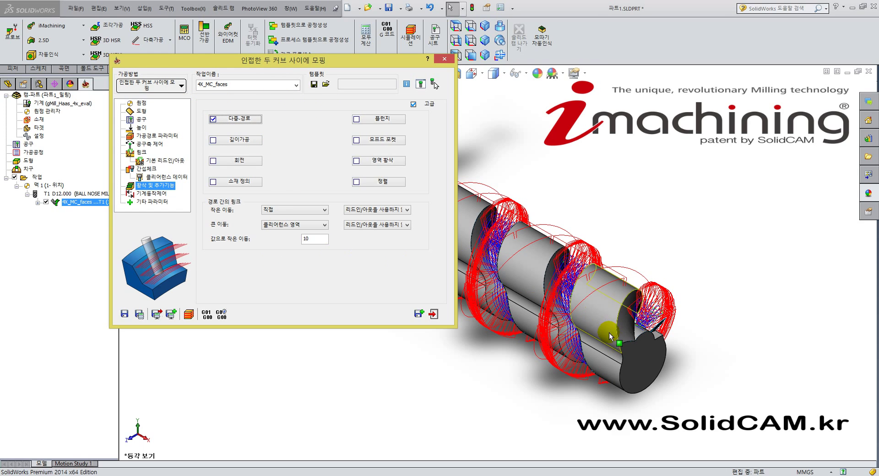
- Inspect the toolpath around the shaft's end groove and bring up the operation's link settings for gaps between cuts
{"action": "middle_click_drag", "start_coordinate": [608, 337], "coordinate": [602, 325]}
{"action": "scroll", "coordinate": [603, 300], "scroll_direction": "down", "scroll_amount": 5}
{"action": "middle_click", "coordinate": [521, 266]}
{"action": "mouse_move", "coordinate": [520, 266]}
{"action": "middle_mouse_down"}
{"action": "mouse_move", "coordinate": [544, 265]}
{"action": "mouse_move", "coordinate": [548, 236]}
{"action": "mouse_move", "coordinate": [474, 271]}
{"action": "mouse_move", "coordinate": [536, 253]}
{"action": "mouse_move", "coordinate": [522, 274]}
{"action": "mouse_move", "coordinate": [503, 259]}
{"action": "mouse_move", "coordinate": [509, 266]}
{"action": "middle_mouse_up"}
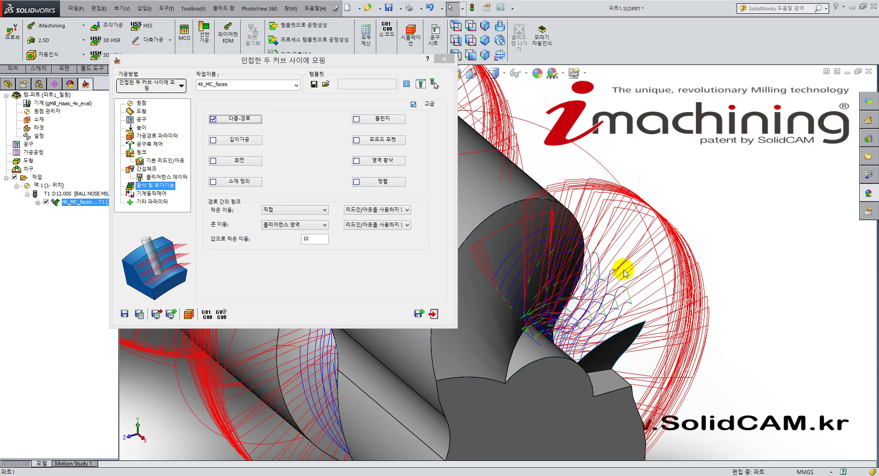
{"action": "left_click", "coordinate": [141, 152]}
{"action": "left_click", "coordinate": [238, 107]}
- Examine the direct and clearance-area linking moves close up at the end groove against the displayed link settings
{"action": "middle_click_drag", "start_coordinate": [522, 273], "coordinate": [526, 304]}
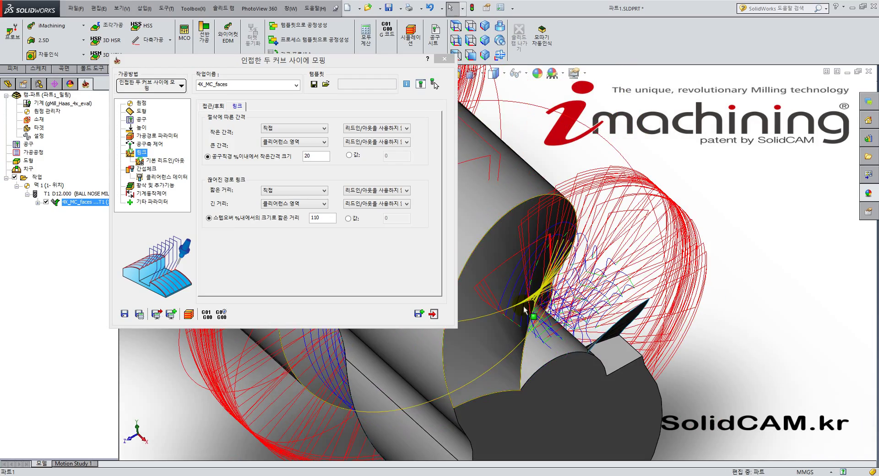
{"action": "key", "text": "ctrl+7"}
{"action": "scroll", "coordinate": [634, 298], "scroll_direction": "up", "scroll_amount": 5}
{"action": "scroll", "coordinate": [527, 284], "scroll_direction": "down", "scroll_amount": 3}
{"action": "scroll", "coordinate": [519, 252], "scroll_direction": "down", "scroll_amount": 5}
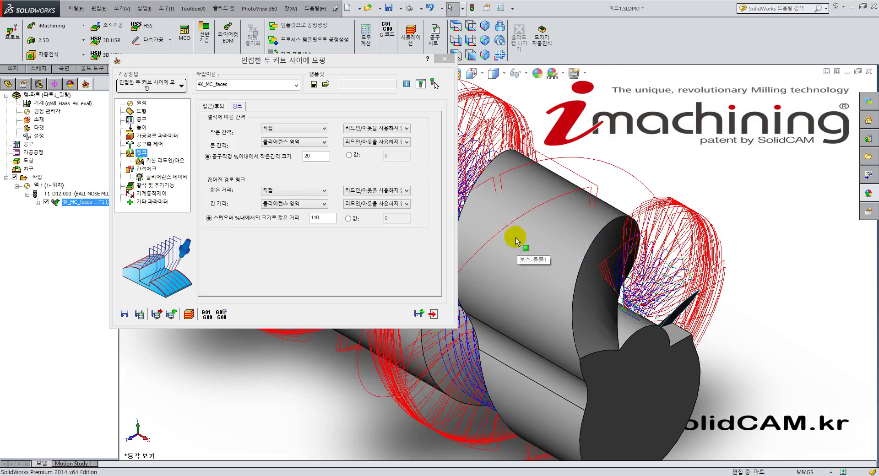
{"action": "middle_click_drag", "start_coordinate": [595, 288], "coordinate": [595, 317]}
{"action": "scroll", "coordinate": [639, 234], "scroll_direction": "down", "scroll_amount": 4}
{"action": "scroll", "coordinate": [640, 233], "scroll_direction": "down", "scroll_amount": 3}
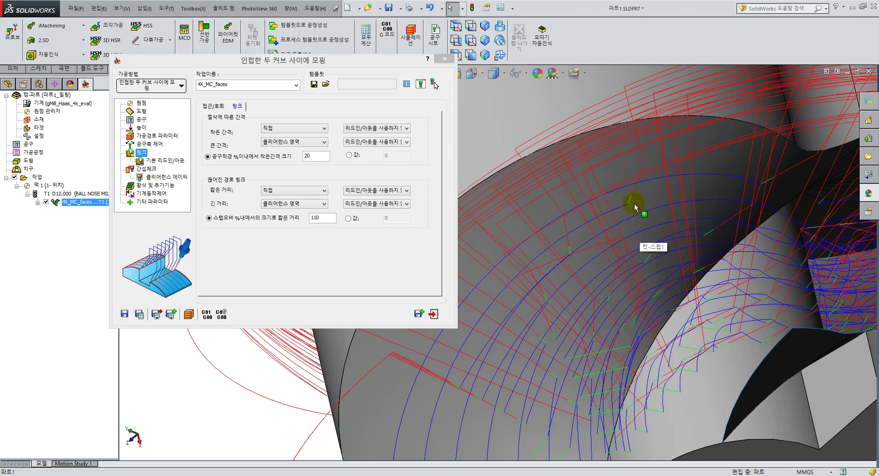
{"action": "key", "text": "ctrl+7"}
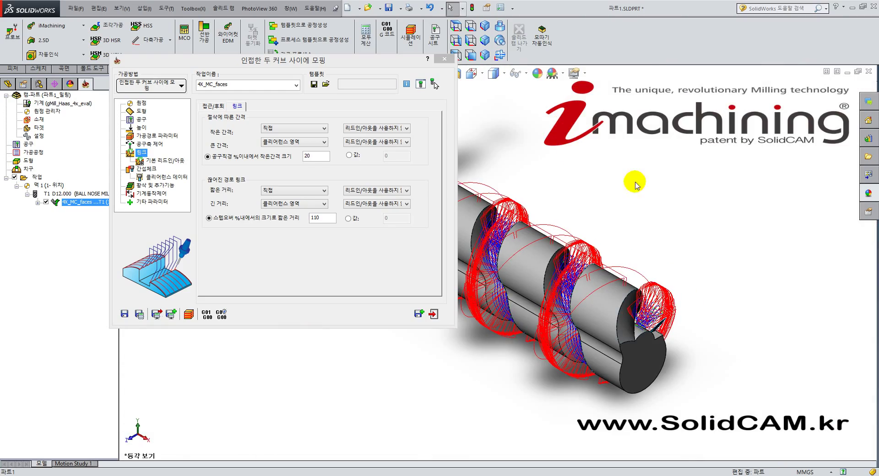
{"action": "scroll", "coordinate": [564, 306], "scroll_direction": "down", "scroll_amount": 8}
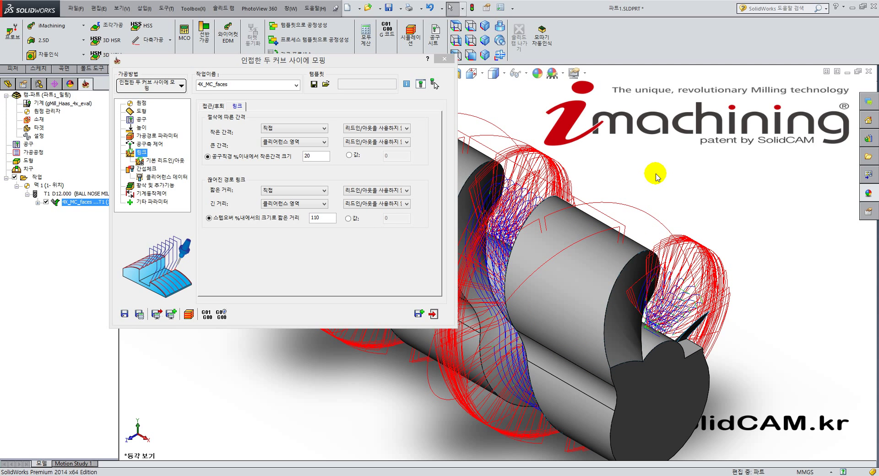
- Hide the morph operation's toolpath and exit its dialog
{"action": "left_click", "coordinate": [623, 167]}
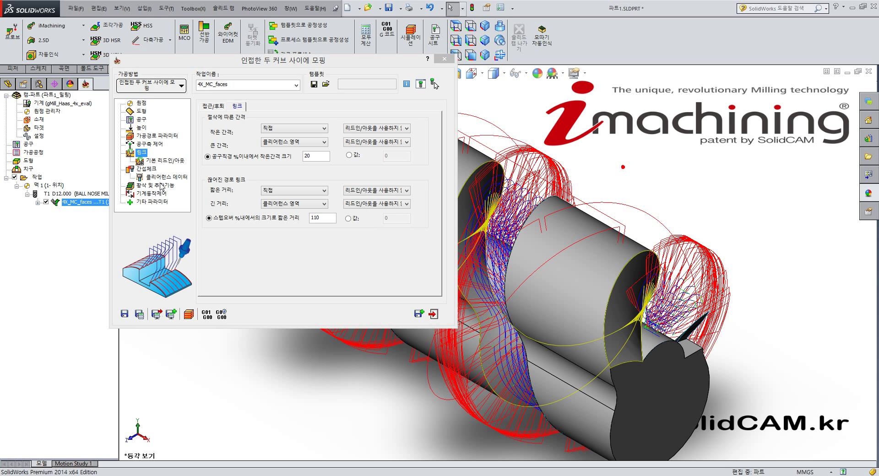
{"action": "left_click", "coordinate": [45, 202]}
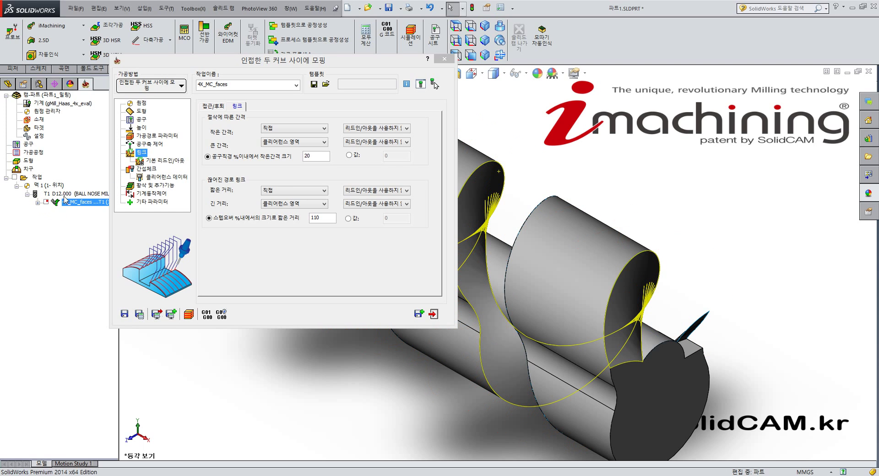
{"action": "left_click", "coordinate": [147, 145]}
{"action": "left_click", "coordinate": [142, 152]}
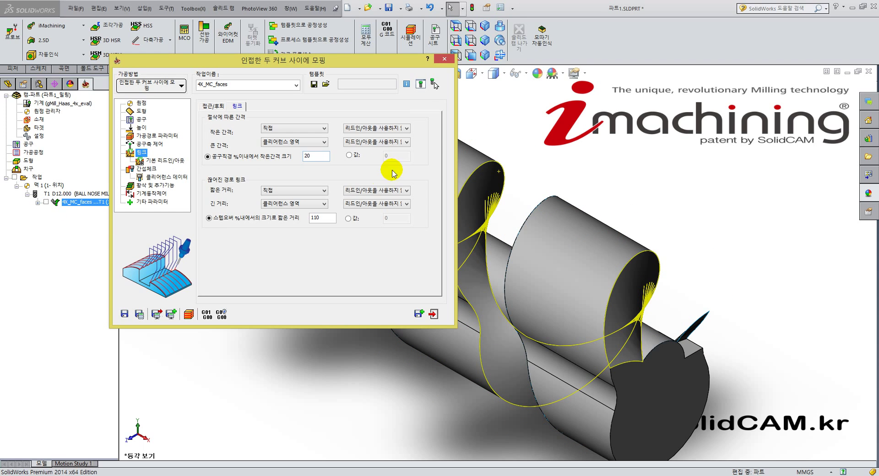
{"action": "left_click", "coordinate": [435, 316]}
- Examine the groove's side walls and floor on the bare shaft, and return to an isometric view
{"action": "middle_click_drag", "start_coordinate": [504, 199], "coordinate": [472, 212]}
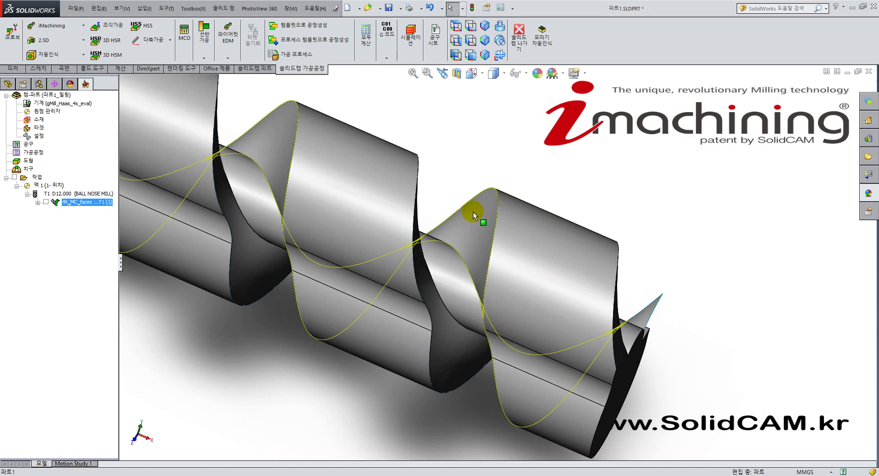
{"action": "middle_click_drag", "start_coordinate": [472, 248], "coordinate": [400, 202]}
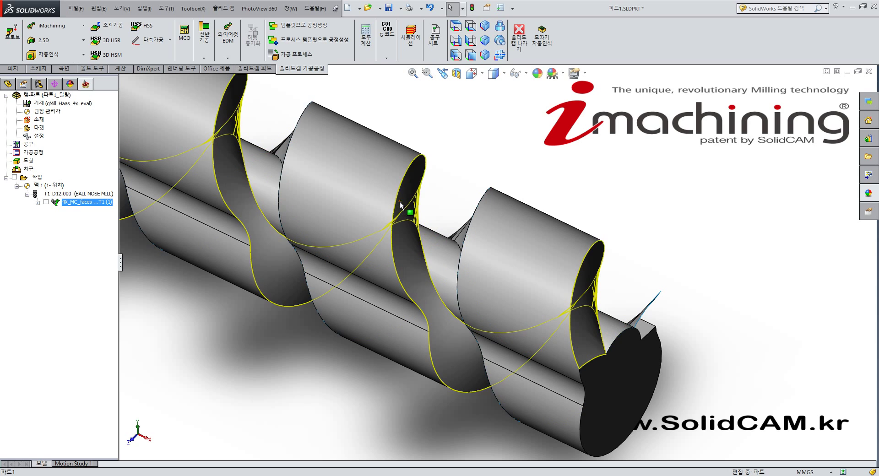
{"action": "middle_click_drag", "start_coordinate": [444, 241], "coordinate": [444, 268]}
{"action": "left_click", "coordinate": [444, 269]}
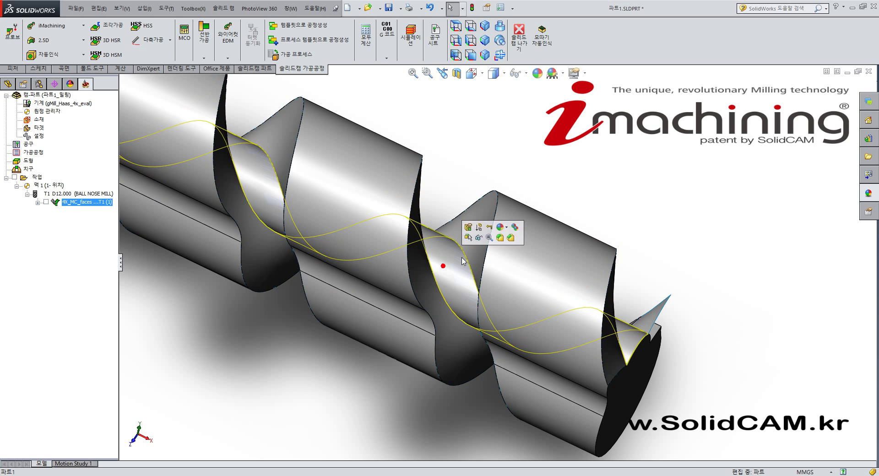
{"action": "key", "text": "ctrl+7"}
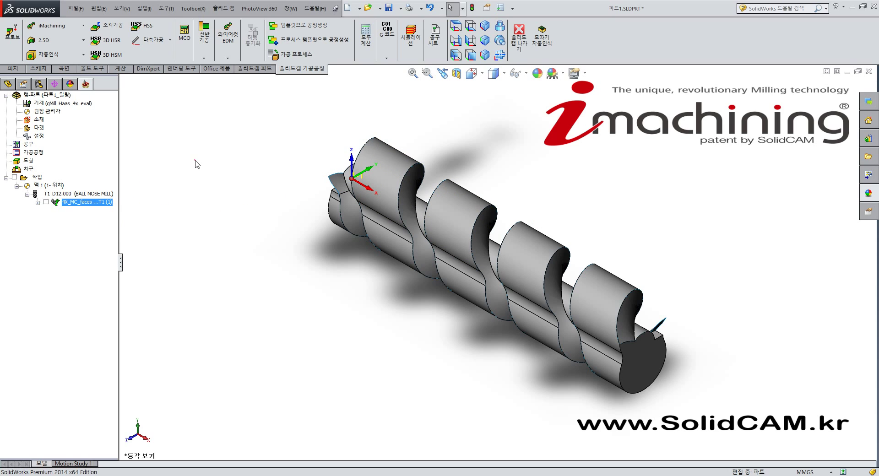
- Duplicate the 4X_MC_faces morph operation and open the copy for editing, moving its dialog clear of the shaft
{"action": "right_click", "coordinate": [77, 202]}
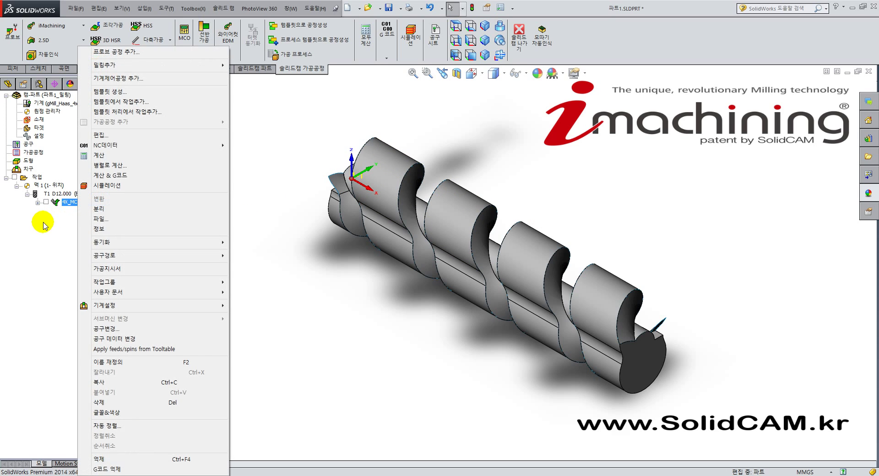
{"action": "left_click", "coordinate": [57, 219]}
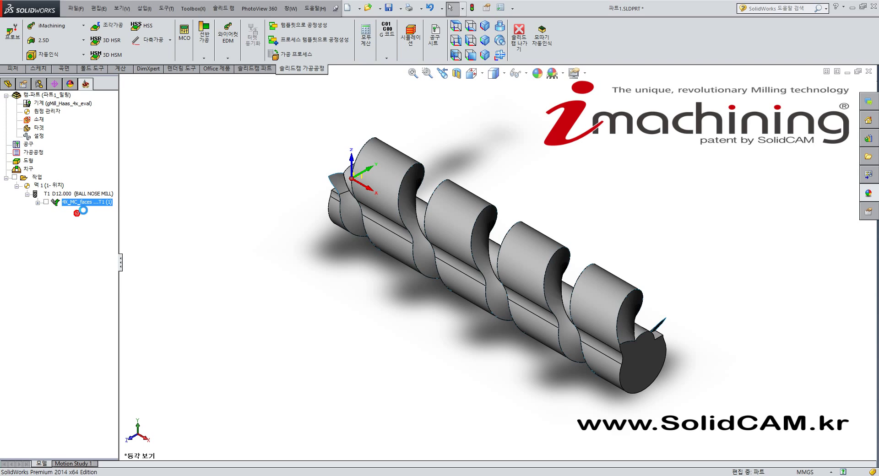
{"action": "double_click", "coordinate": [84, 210]}
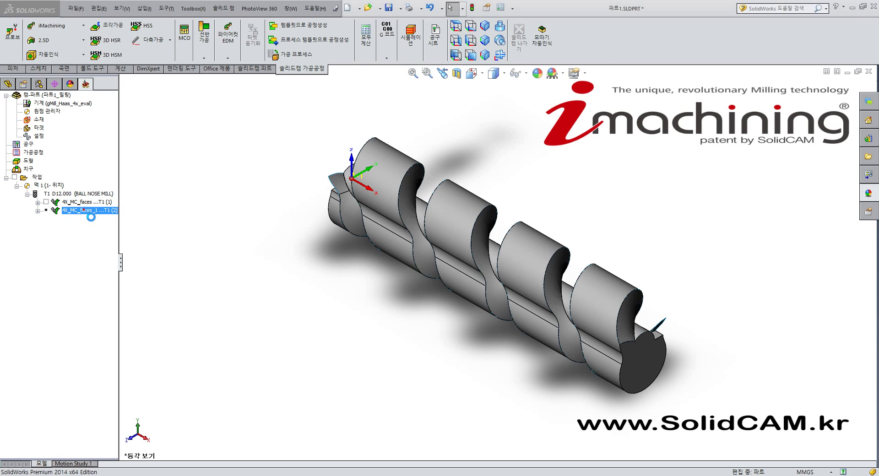
{"action": "left_click_drag", "start_coordinate": [223, 68], "coordinate": [148, 55]}
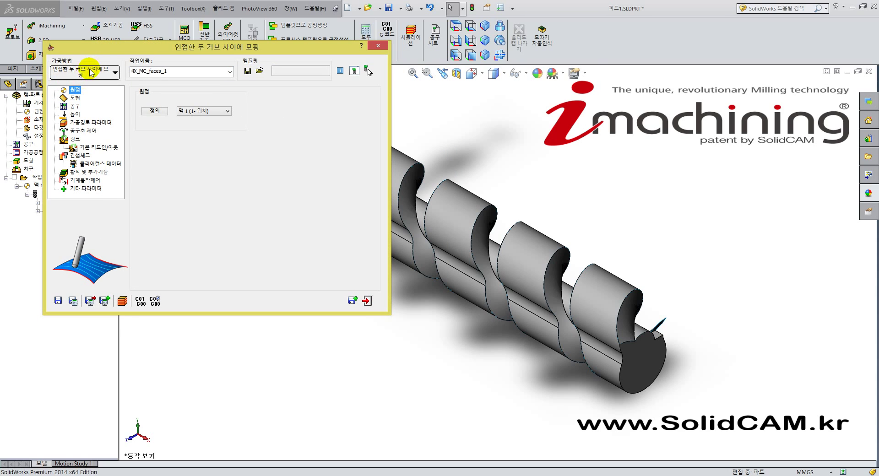
- Start a new drive surface geometry for the copied morph operation and select the helical groove's side wall face
{"action": "left_click", "coordinate": [75, 98]}
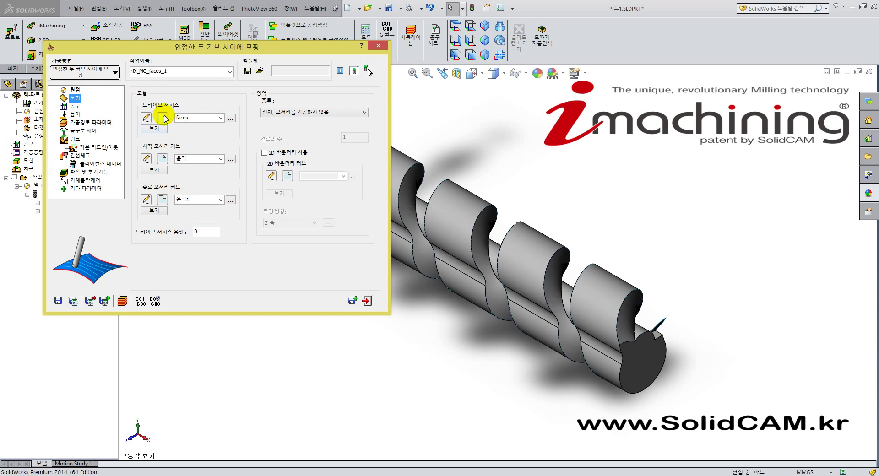
{"action": "left_click", "coordinate": [163, 118]}
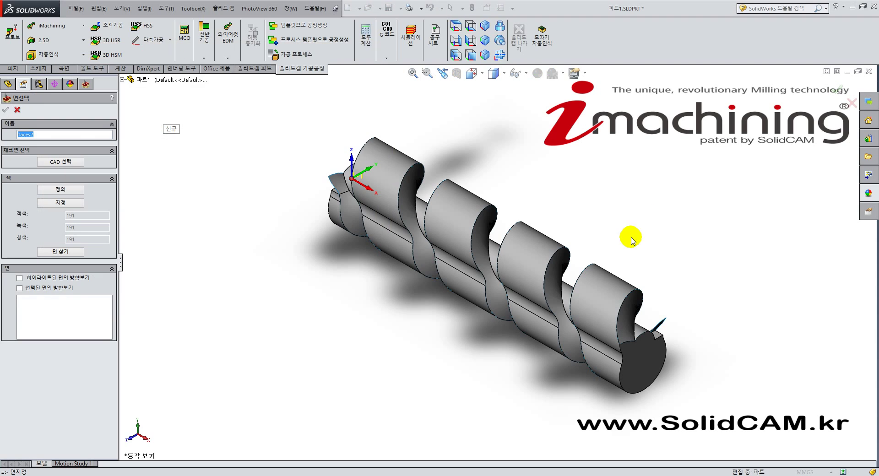
{"action": "middle_click_drag", "start_coordinate": [557, 280], "coordinate": [587, 278]}
{"action": "scroll", "coordinate": [596, 291], "scroll_direction": "down", "scroll_amount": 2}
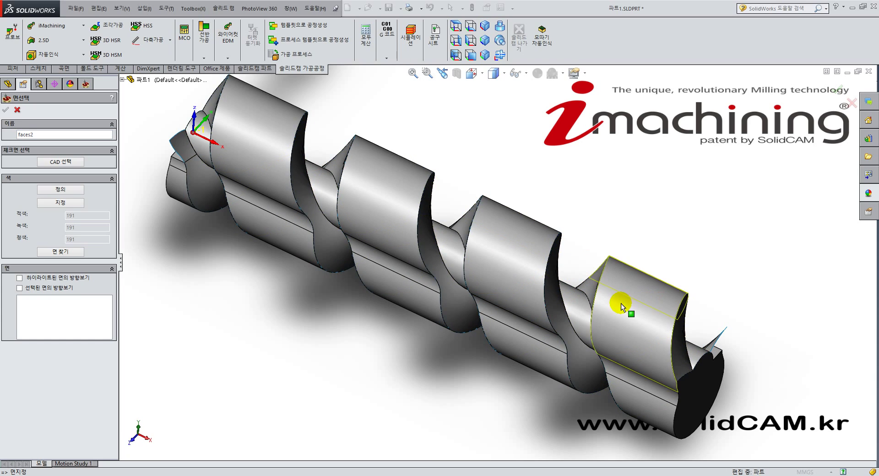
{"action": "middle_click_drag", "start_coordinate": [620, 308], "coordinate": [614, 277]}
{"action": "scroll", "coordinate": [665, 325], "scroll_direction": "down", "scroll_amount": 2}
{"action": "middle_click_drag", "start_coordinate": [666, 325], "coordinate": [628, 281]}
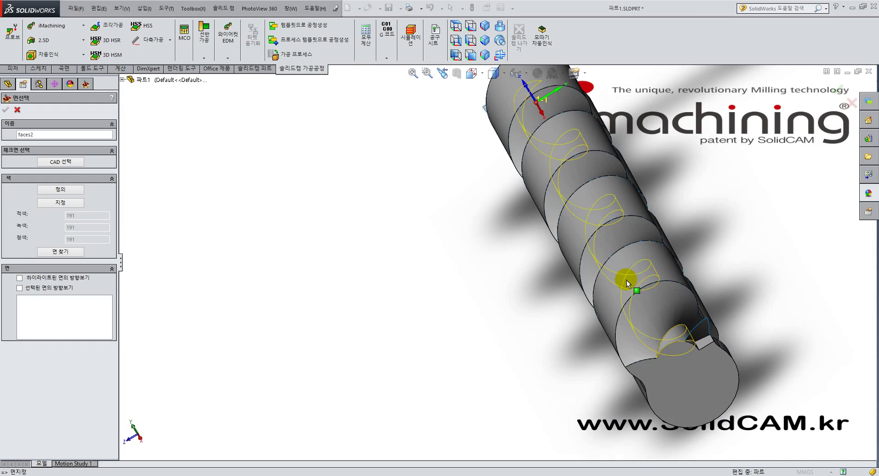
{"action": "left_click", "coordinate": [644, 317]}
- Check the selected side wall along the whole shaft and accept it as the operation's drive surface
{"action": "middle_click_drag", "start_coordinate": [388, 241], "coordinate": [325, 181]}
{"action": "scroll", "coordinate": [387, 196], "scroll_direction": "down", "scroll_amount": 5}
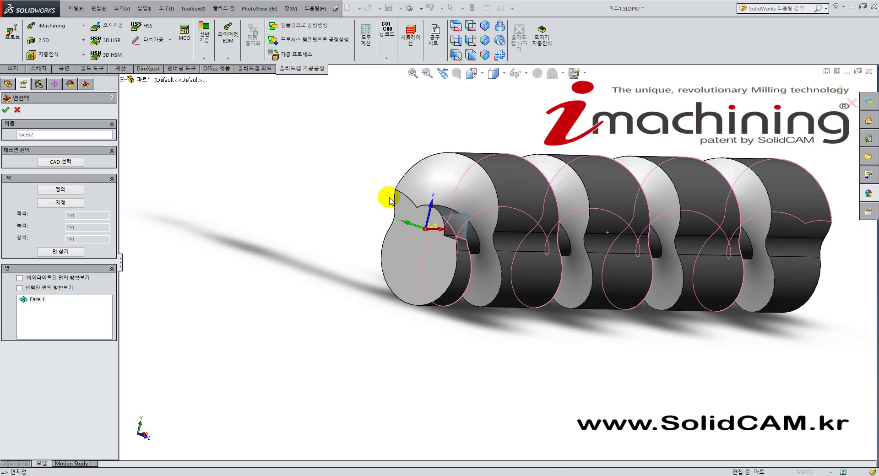
{"action": "scroll", "coordinate": [508, 215], "scroll_direction": "up", "scroll_amount": 3}
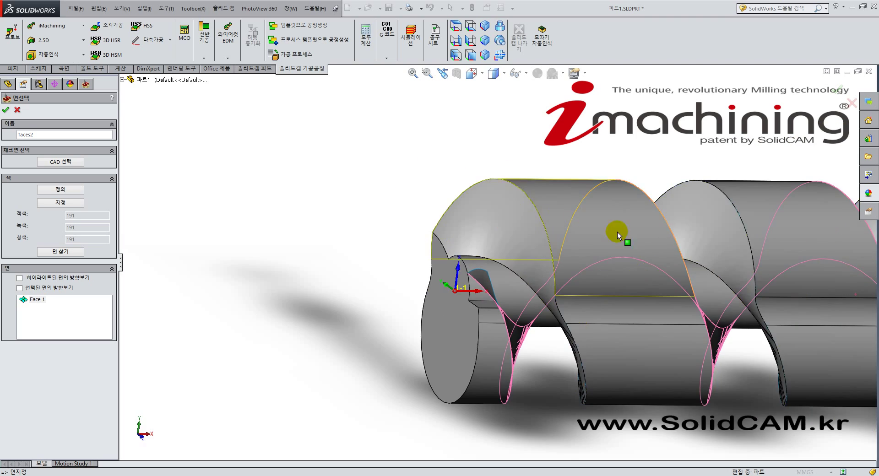
{"action": "scroll", "coordinate": [623, 235], "scroll_direction": "up", "scroll_amount": 3}
{"action": "scroll", "coordinate": [758, 278], "scroll_direction": "down", "scroll_amount": 5}
{"action": "scroll", "coordinate": [780, 272], "scroll_direction": "up", "scroll_amount": 4}
{"action": "scroll", "coordinate": [775, 275], "scroll_direction": "up", "scroll_amount": 3}
{"action": "middle_click_drag", "start_coordinate": [776, 274], "coordinate": [634, 251]}
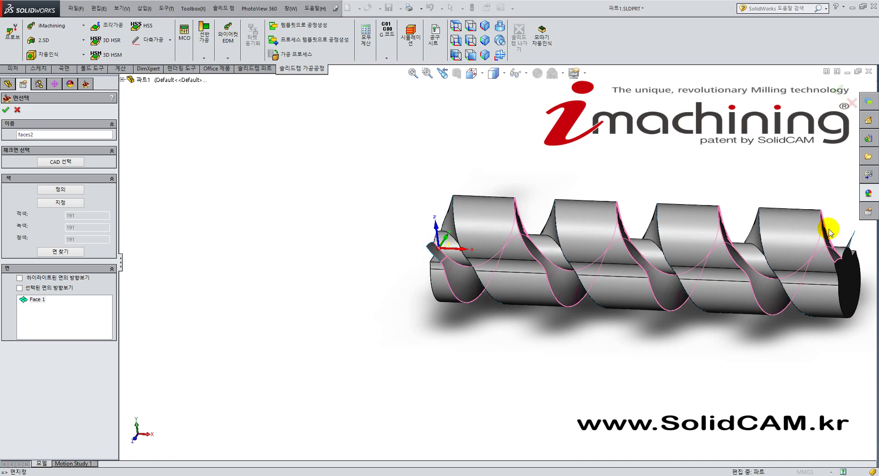
{"action": "scroll", "coordinate": [458, 261], "scroll_direction": "up", "scroll_amount": 3}
{"action": "scroll", "coordinate": [460, 261], "scroll_direction": "down", "scroll_amount": 6}
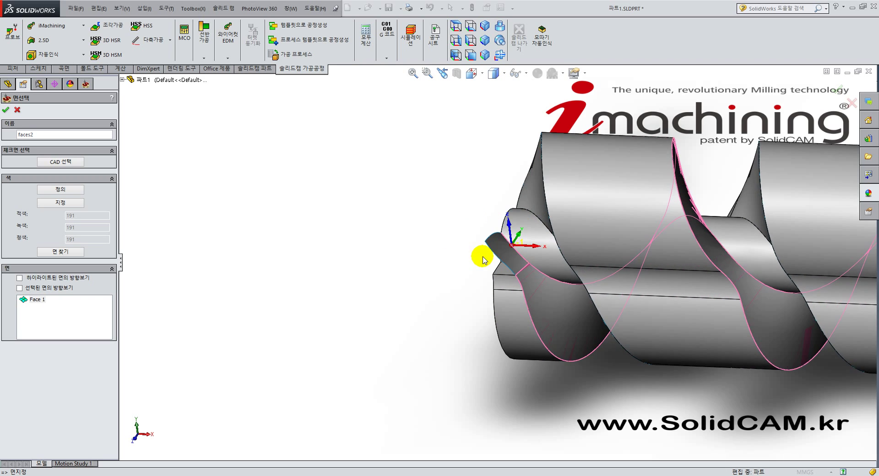
{"action": "scroll", "coordinate": [488, 238], "scroll_direction": "up", "scroll_amount": 2}
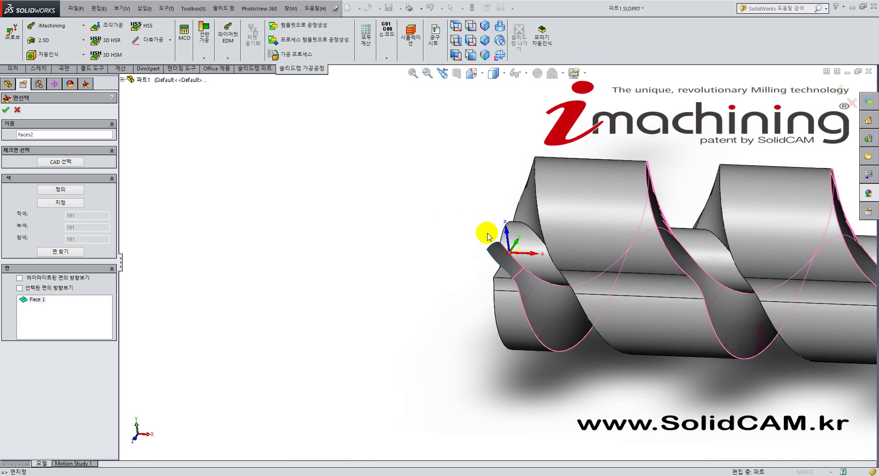
{"action": "key", "text": "ctrl+7"}
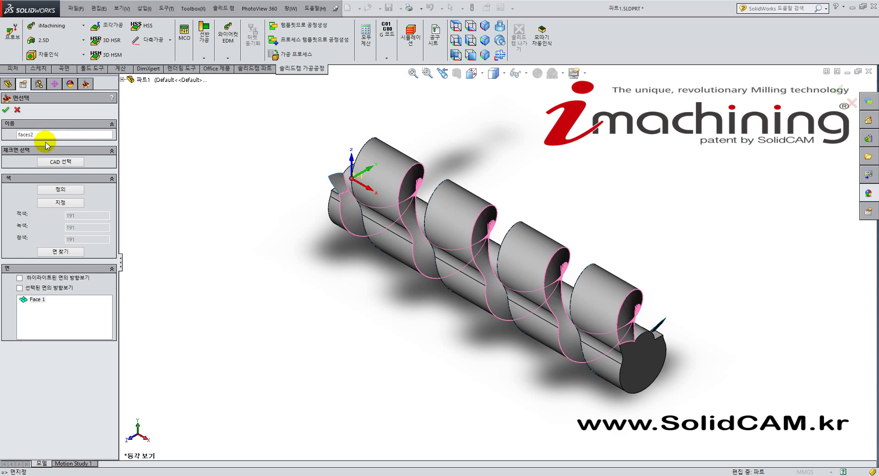
{"action": "left_click", "coordinate": [6, 110]}
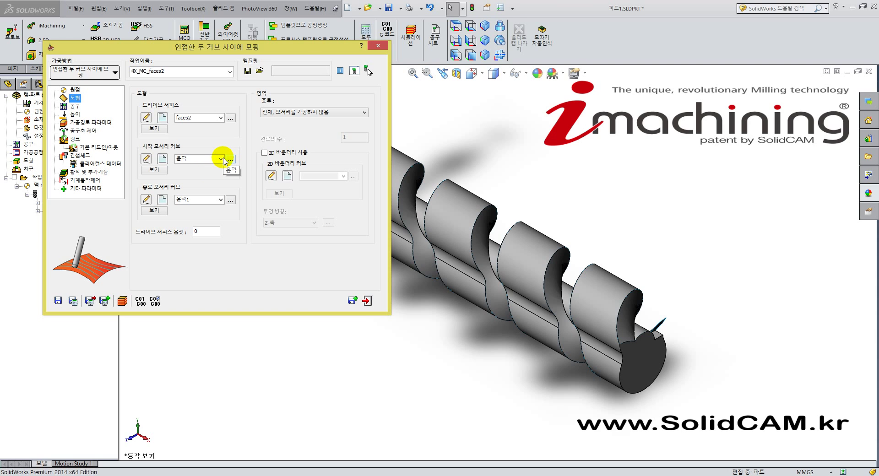
- Display the start edge curve 윤곽 and examine its course along the groove wall's outer edge
{"action": "left_click", "coordinate": [155, 169]}
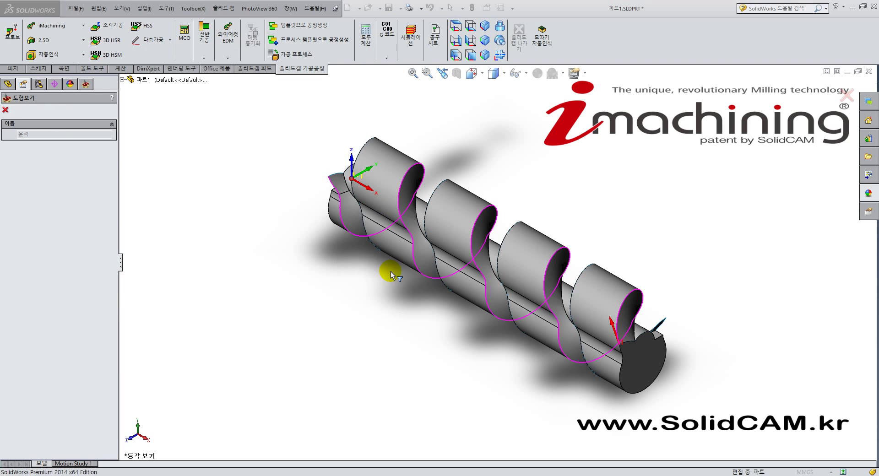
{"action": "middle_click_drag", "start_coordinate": [389, 271], "coordinate": [406, 330]}
{"action": "scroll", "coordinate": [395, 304], "scroll_direction": "down", "scroll_amount": 5}
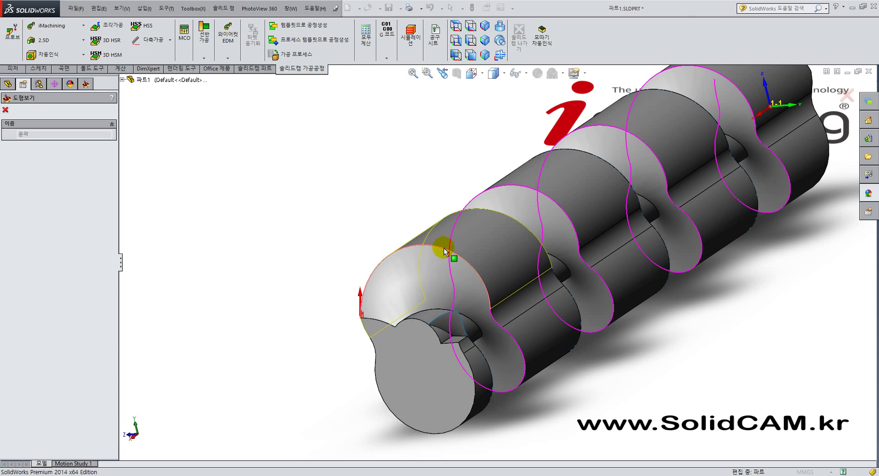
{"action": "scroll", "coordinate": [491, 245], "scroll_direction": "up", "scroll_amount": 2}
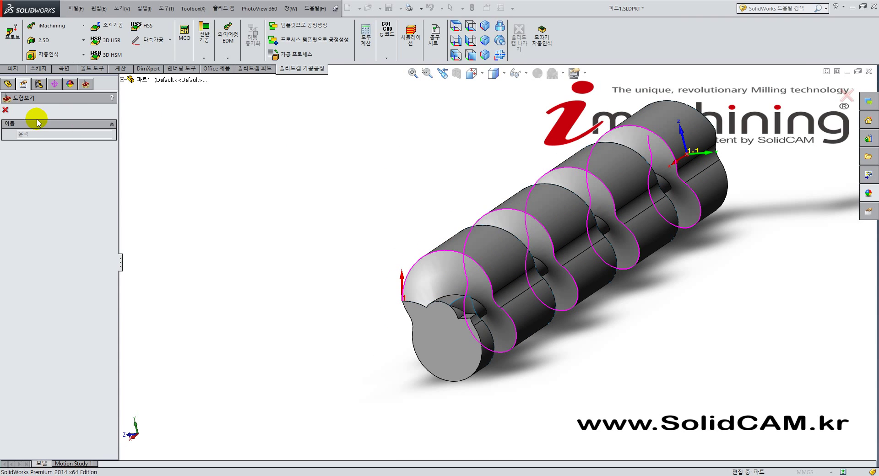
{"action": "left_click", "coordinate": [5, 110]}
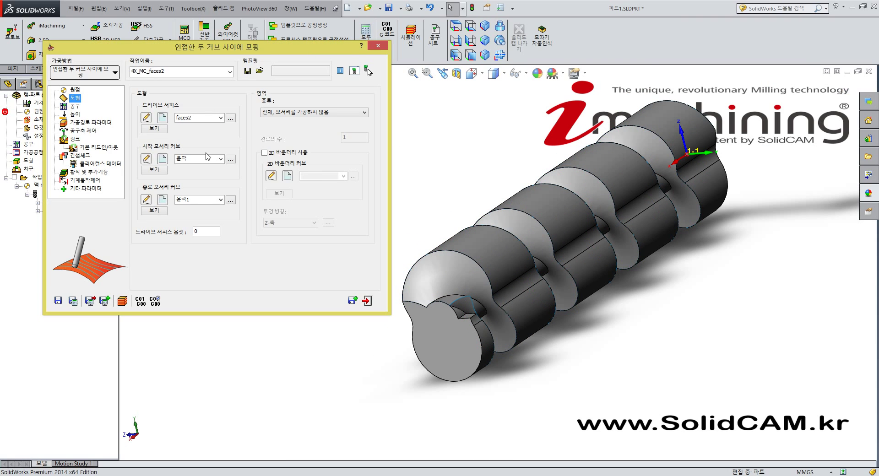
{"action": "left_click", "coordinate": [190, 163]}
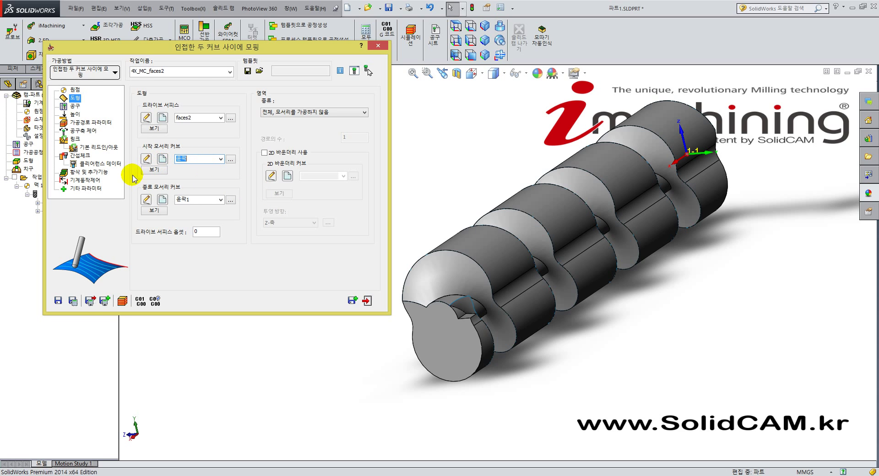
{"action": "left_click", "coordinate": [146, 159]}
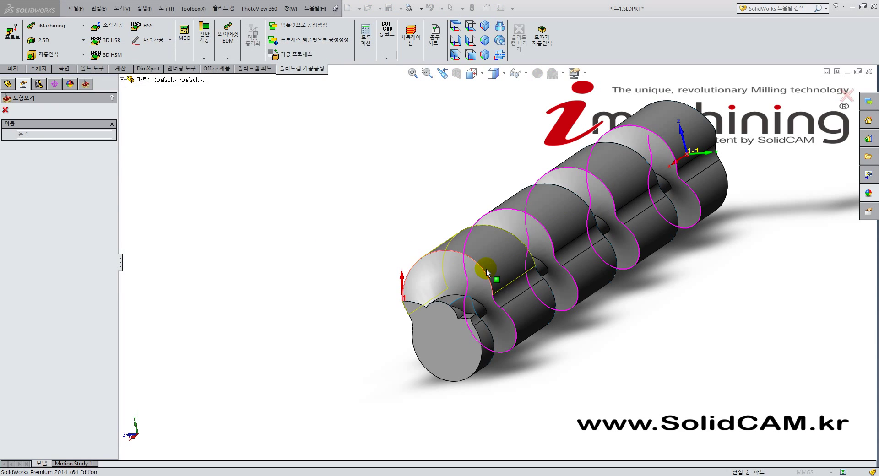
{"action": "middle_click_drag", "start_coordinate": [486, 271], "coordinate": [475, 285]}
{"action": "scroll", "coordinate": [479, 273], "scroll_direction": "down", "scroll_amount": 3}
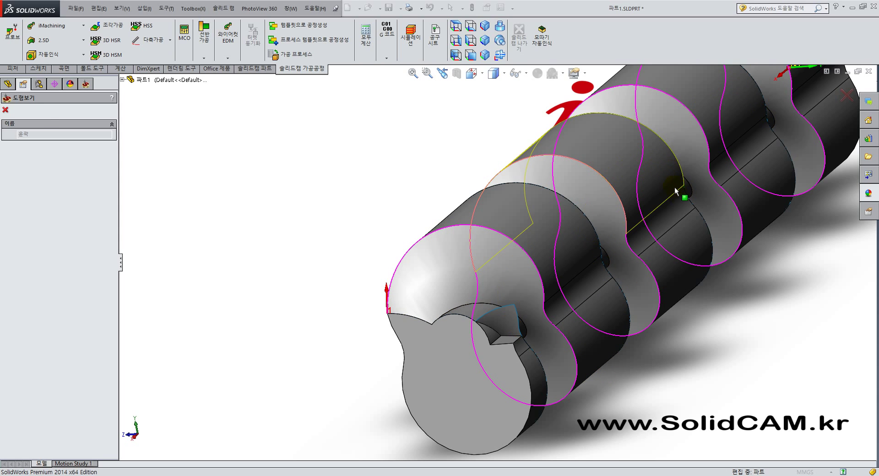
{"action": "left_click", "coordinate": [6, 111]}
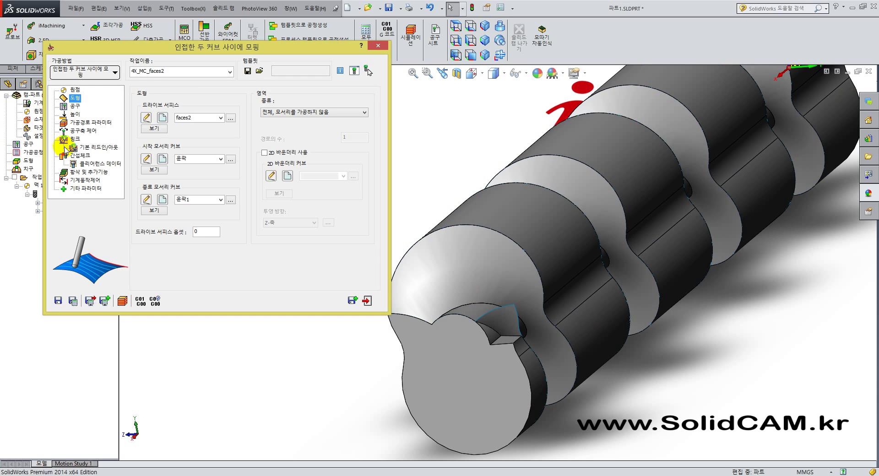
- Review the existing end edge curve, start a new one, and pick the helical edge where the groove's side wall meets its floor
{"action": "left_click", "coordinate": [163, 213]}
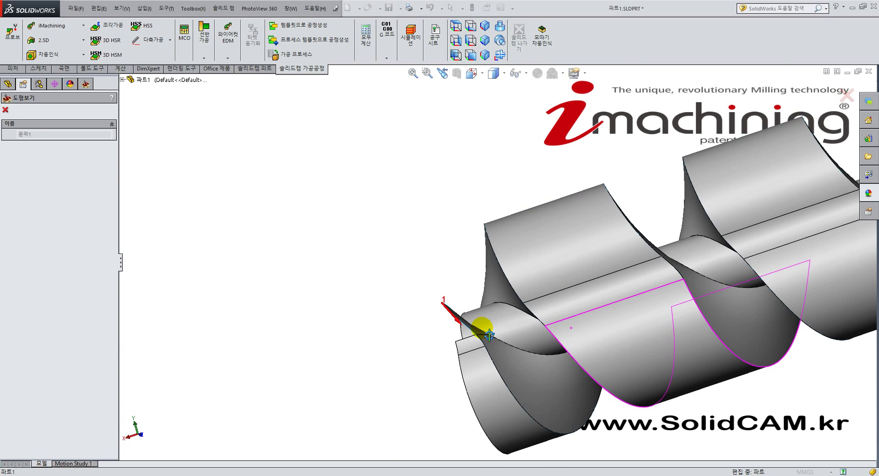
{"action": "left_click", "coordinate": [5, 109]}
{"action": "left_click", "coordinate": [165, 205]}
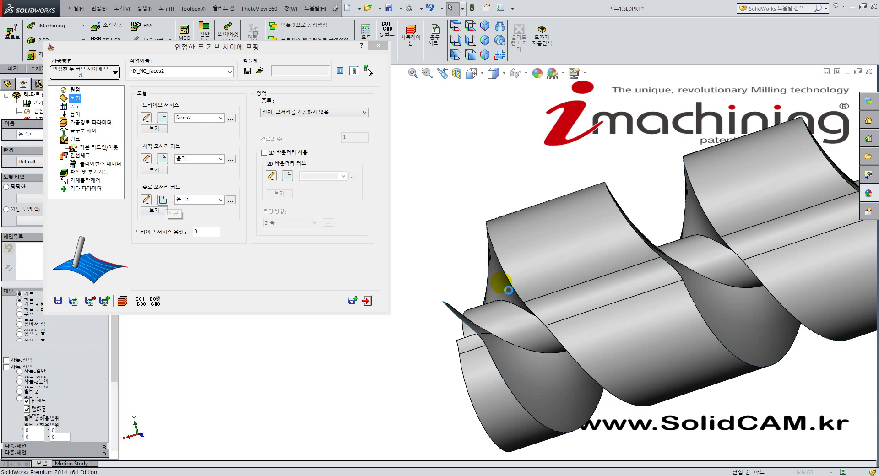
{"action": "middle_click_drag", "start_coordinate": [502, 284], "coordinate": [512, 350]}
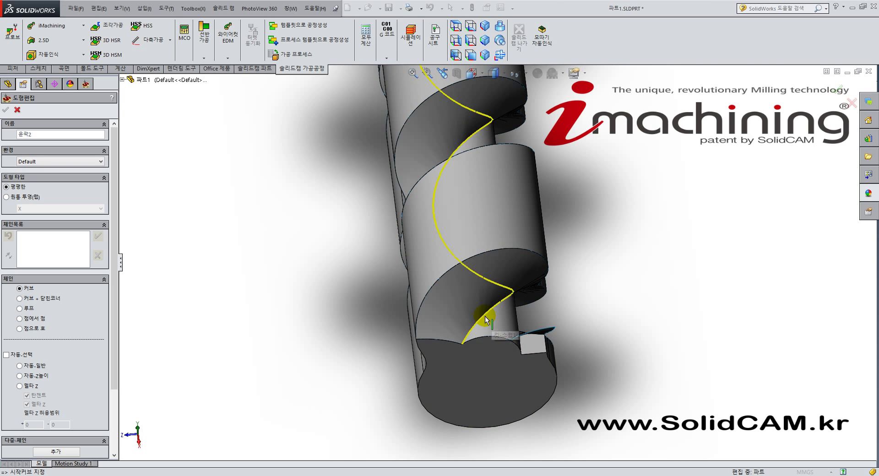
{"action": "scroll", "coordinate": [485, 315], "scroll_direction": "down", "scroll_amount": 5}
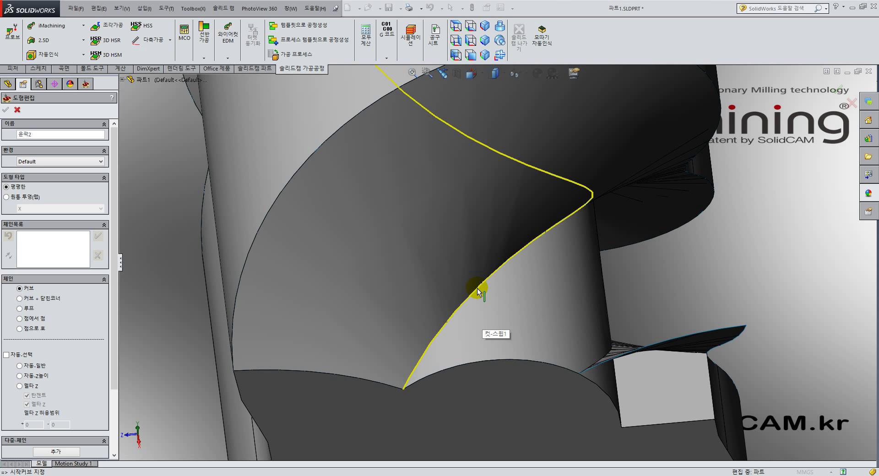
{"action": "left_click", "coordinate": [478, 291]}
- Check the picked chain along the full shaft and accept it as the operation's end edge curve
{"action": "scroll", "coordinate": [551, 278], "scroll_direction": "up", "scroll_amount": 4}
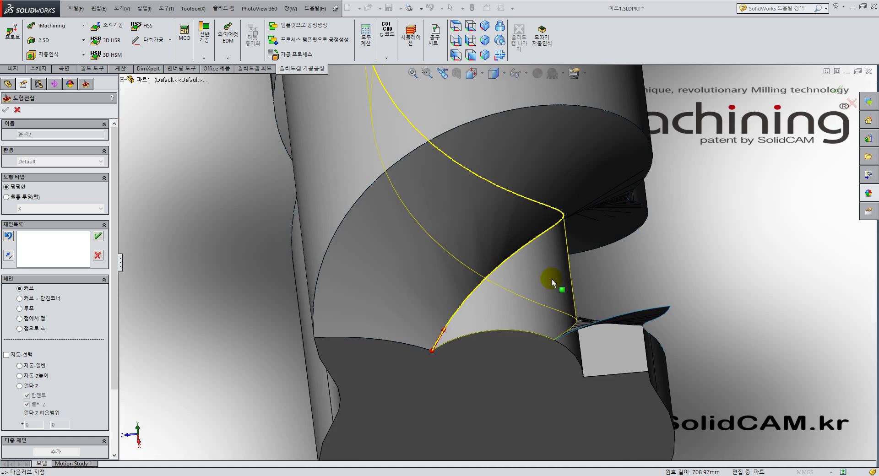
{"action": "middle_click_drag", "start_coordinate": [555, 277], "coordinate": [465, 209]}
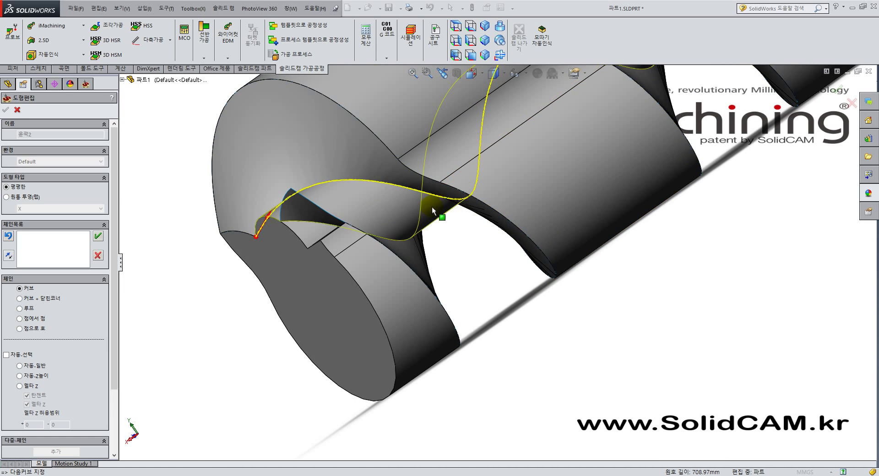
{"action": "scroll", "coordinate": [463, 189], "scroll_direction": "up", "scroll_amount": 5}
{"action": "scroll", "coordinate": [568, 275], "scroll_direction": "up", "scroll_amount": 3}
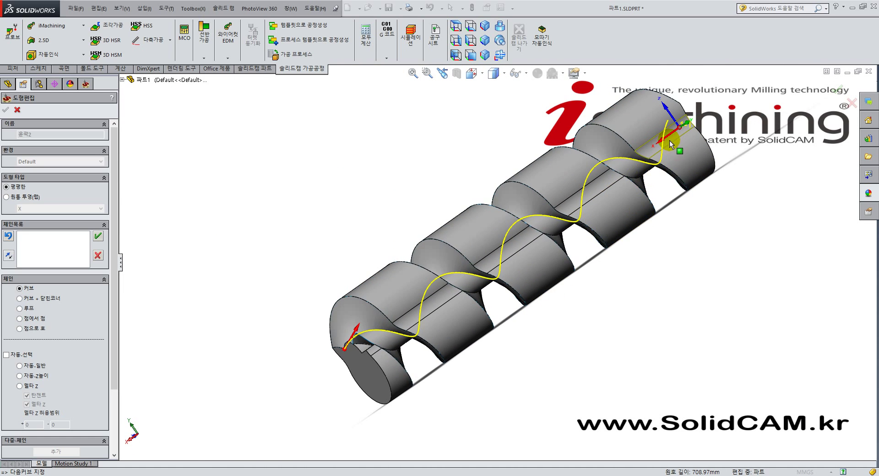
{"action": "middle_click_drag", "start_coordinate": [409, 269], "coordinate": [388, 275]}
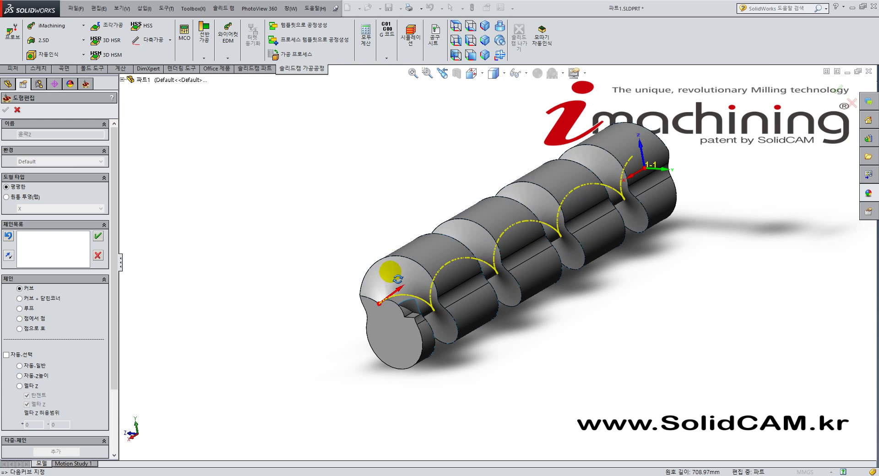
{"action": "scroll", "coordinate": [384, 272], "scroll_direction": "down", "scroll_amount": 4}
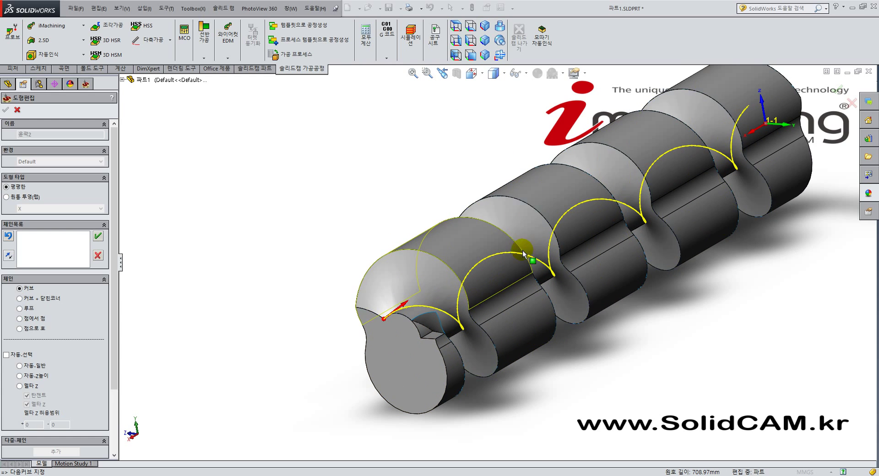
{"action": "scroll", "coordinate": [419, 298], "scroll_direction": "down", "scroll_amount": 3}
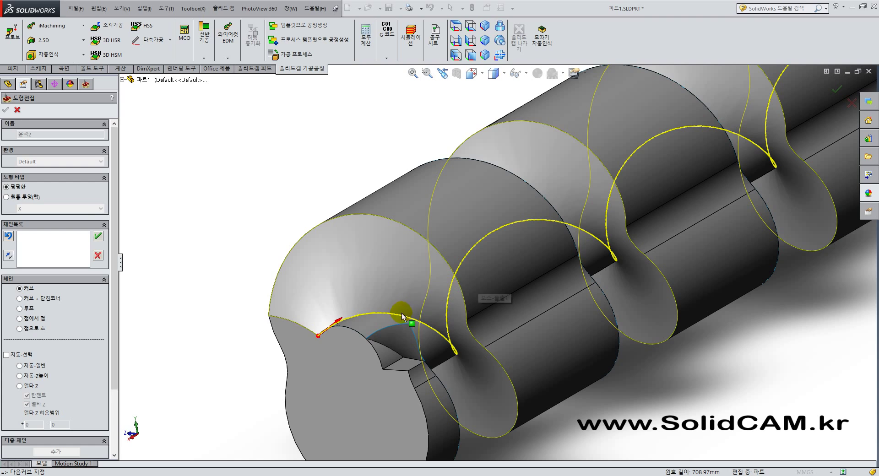
{"action": "left_click", "coordinate": [98, 236]}
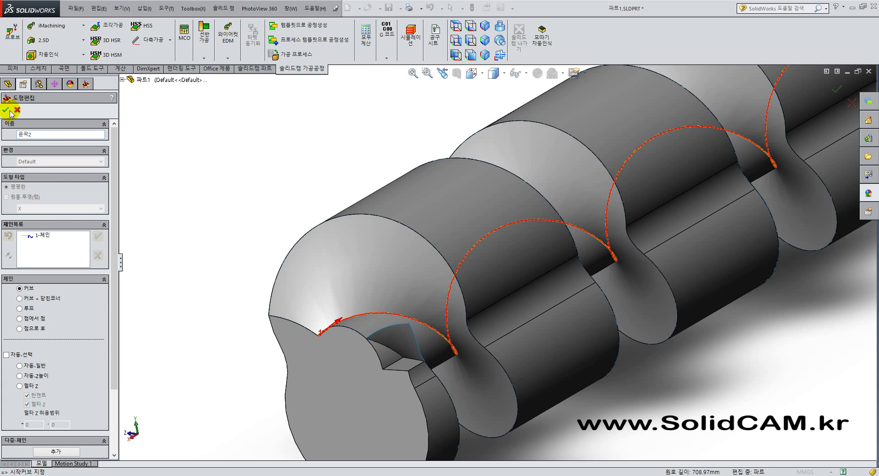
{"action": "left_click", "coordinate": [6, 109]}
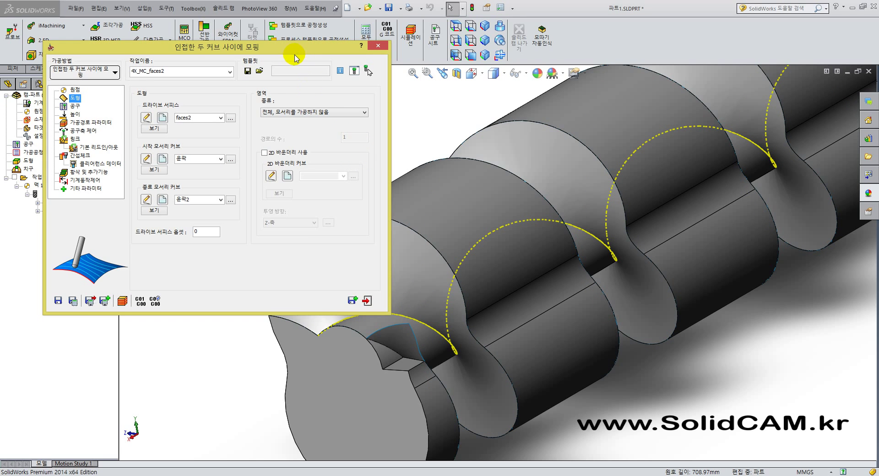
- Move the operation dialog clear of the shaft and examine the outer and inner edges bounding the groove's side wall
{"action": "left_click_drag", "start_coordinate": [297, 51], "coordinate": [222, 24]}
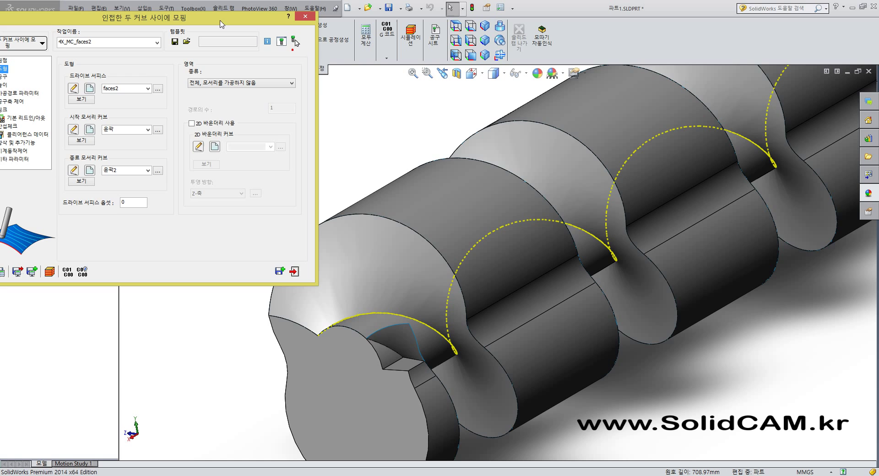
{"action": "left_click", "coordinate": [398, 128]}
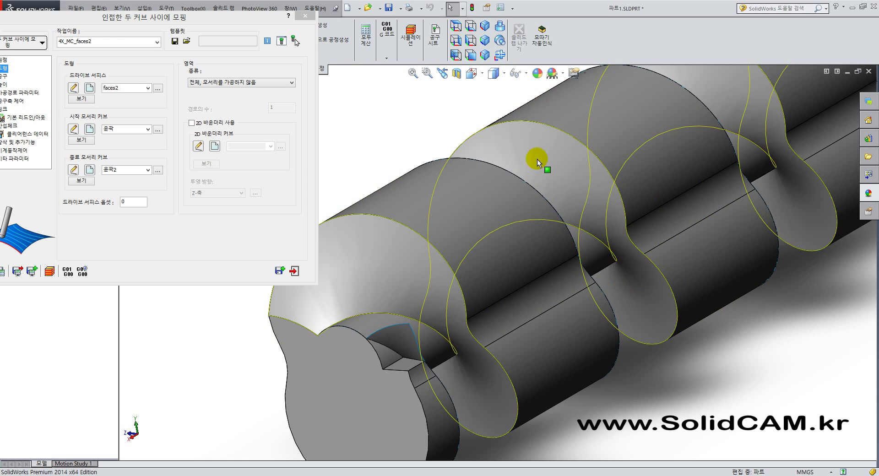
{"action": "left_click", "coordinate": [651, 252]}
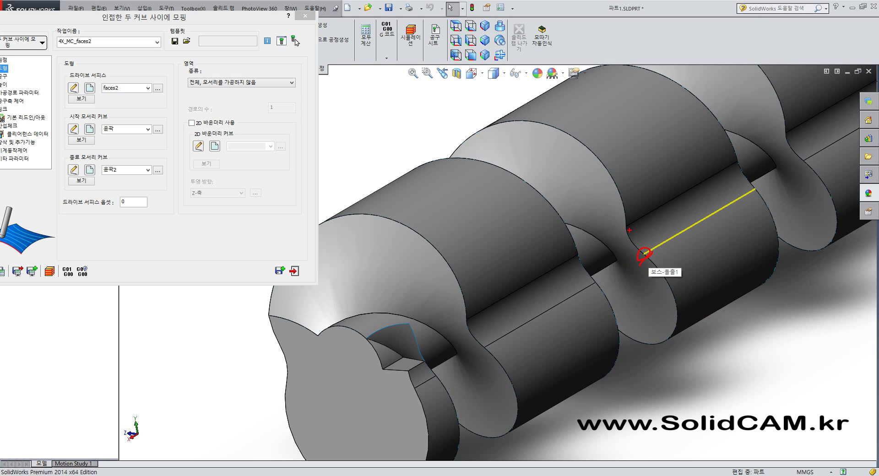
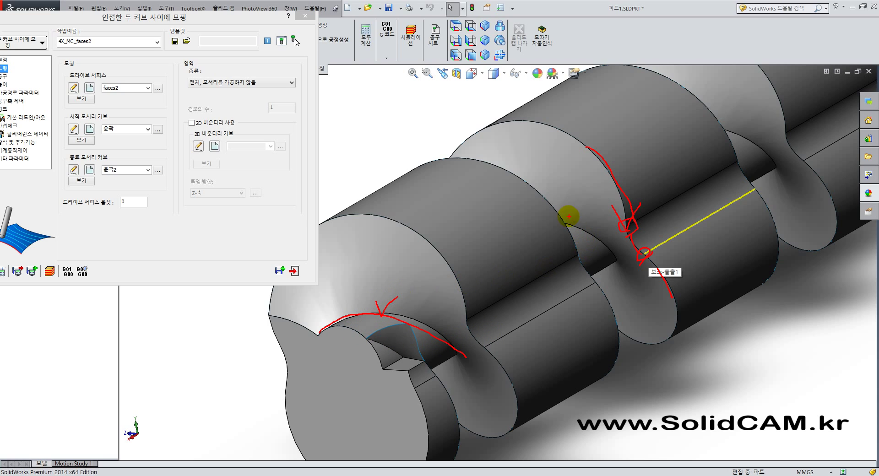
- Try a drive surface offset of 0.1 in the morph operation's geometry settings and set it back to 0
{"action": "key", "text": "Escape"}
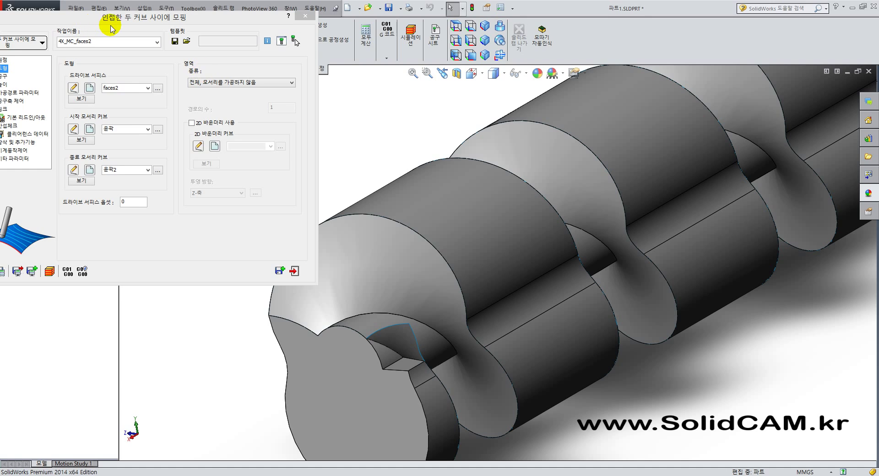
{"action": "left_click_drag", "start_coordinate": [120, 23], "coordinate": [261, 29]}
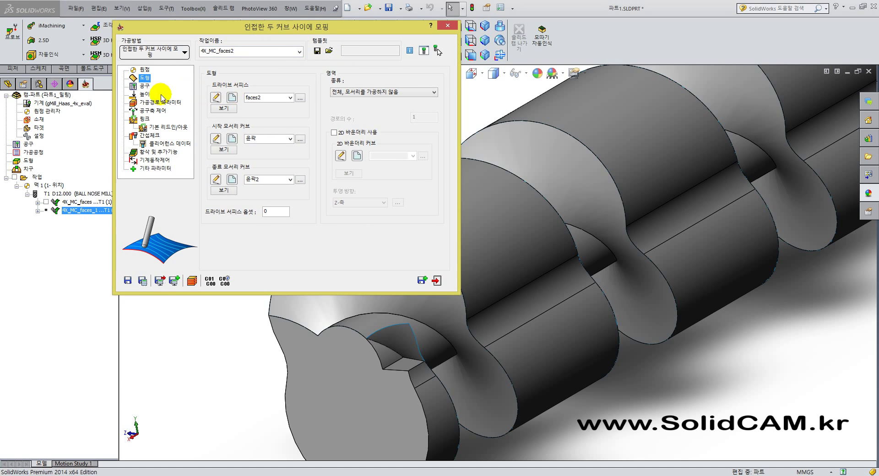
{"action": "left_click", "coordinate": [283, 213]}
{"action": "left_click_drag", "start_coordinate": [281, 212], "coordinate": [246, 212]}
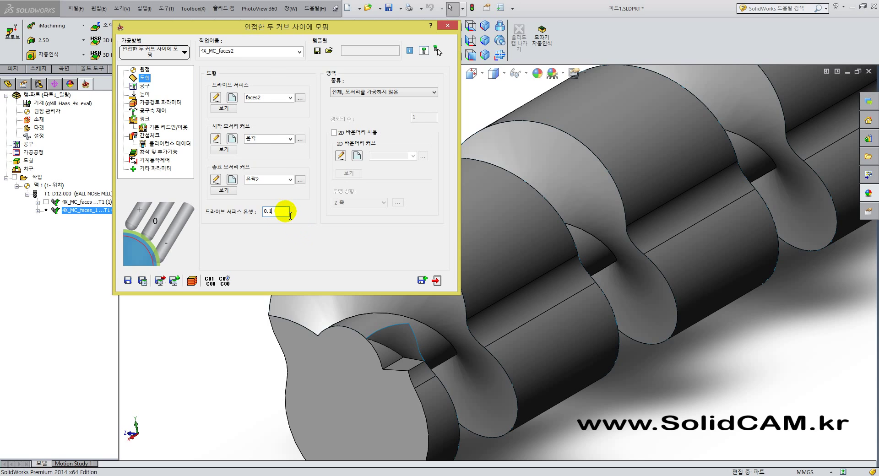
{"action": "left_click", "coordinate": [143, 87]}
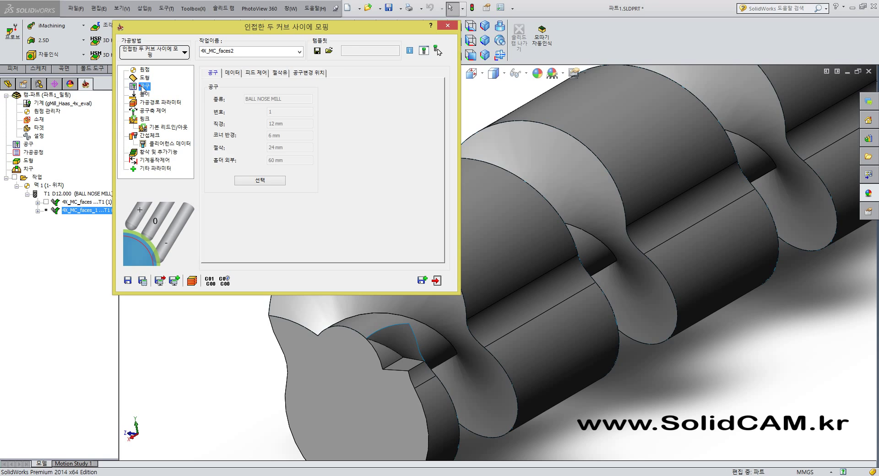
{"action": "left_click", "coordinate": [153, 79]}
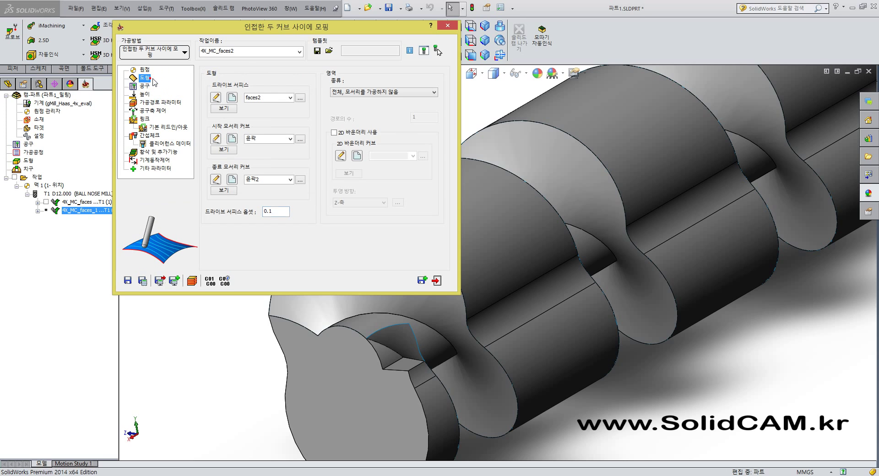
{"action": "left_click", "coordinate": [287, 213]}
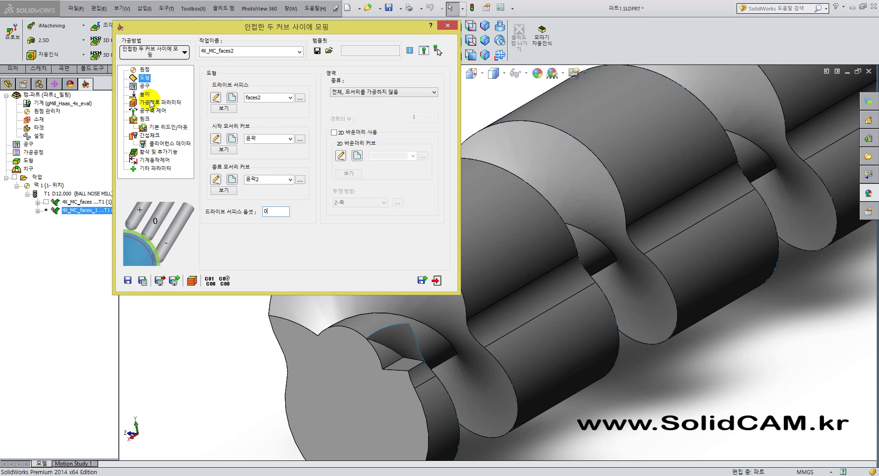
- Examine the groove's side wall and floor and add a new bull nose mill for the operation
{"action": "left_click", "coordinate": [145, 86]}
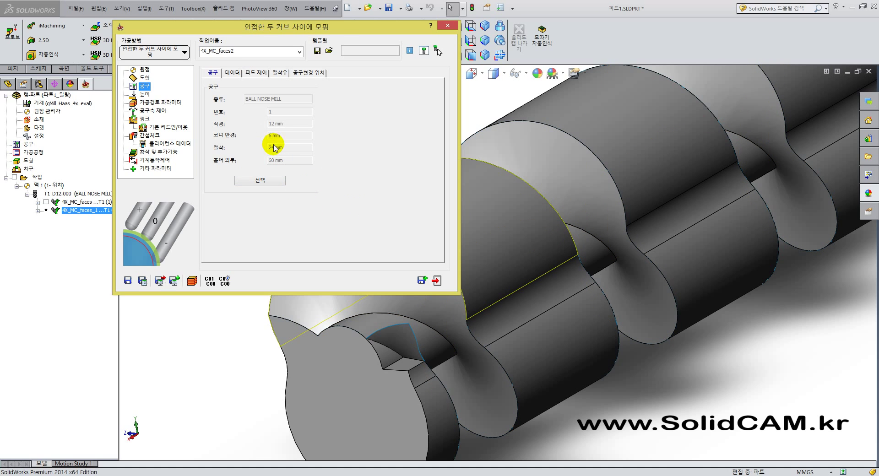
{"action": "left_click", "coordinate": [265, 180]}
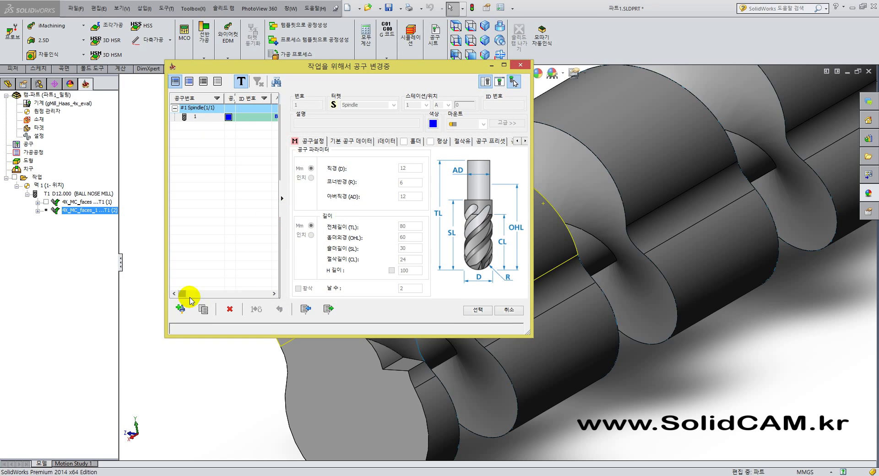
{"action": "left_click", "coordinate": [181, 309]}
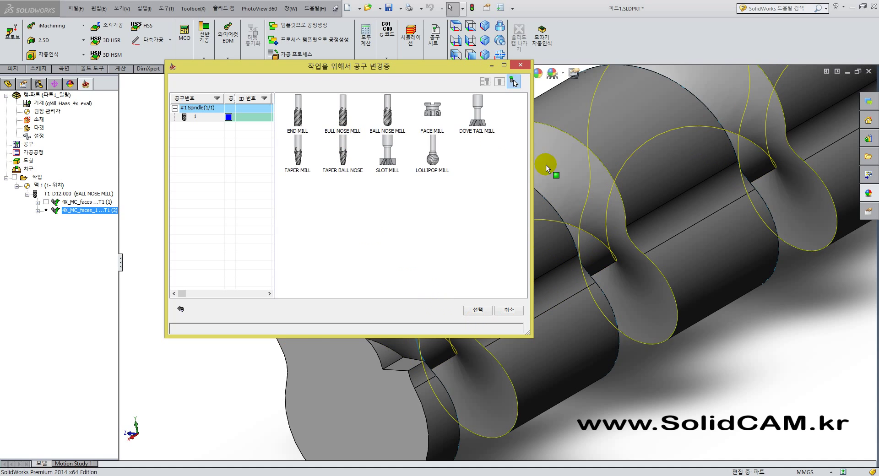
{"action": "left_click_drag", "start_coordinate": [363, 68], "coordinate": [182, 33]}
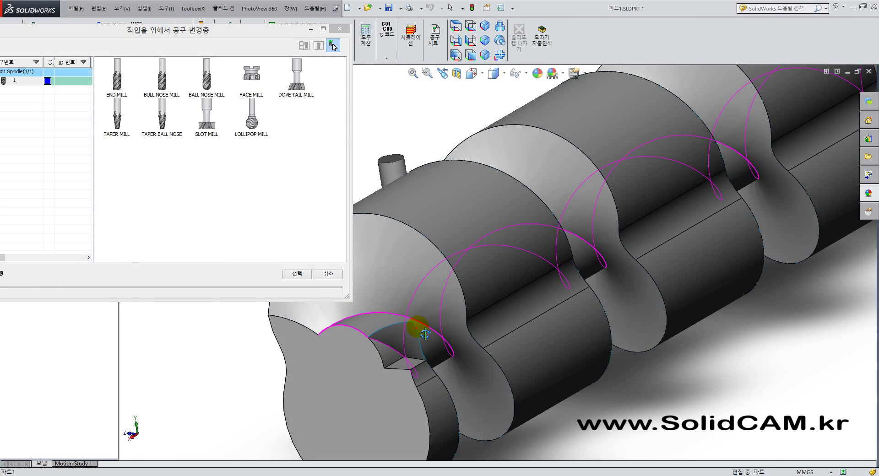
{"action": "scroll", "coordinate": [343, 311], "scroll_direction": "down", "scroll_amount": 4}
{"action": "scroll", "coordinate": [343, 312], "scroll_direction": "down", "scroll_amount": 3}
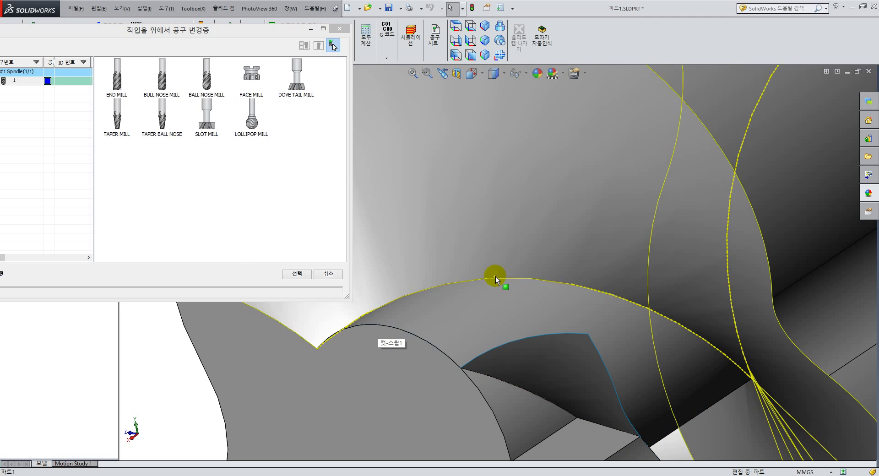
{"action": "scroll", "coordinate": [518, 273], "scroll_direction": "up", "scroll_amount": 6}
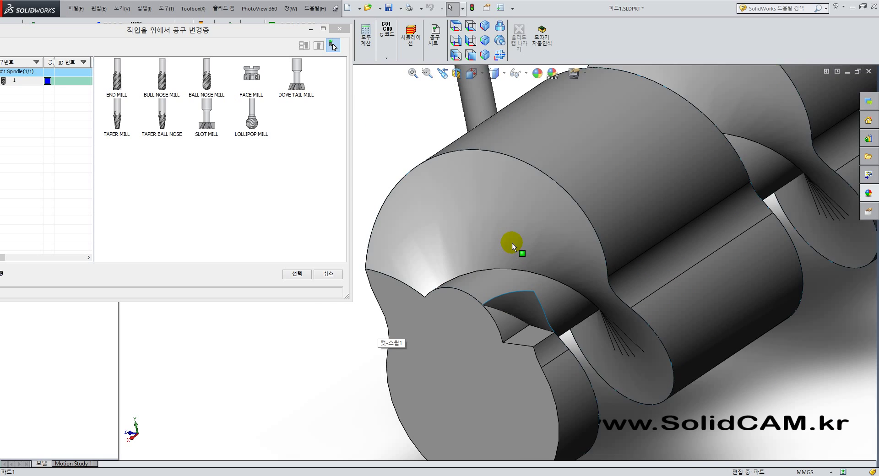
{"action": "left_click_drag", "start_coordinate": [209, 32], "coordinate": [228, 30]}
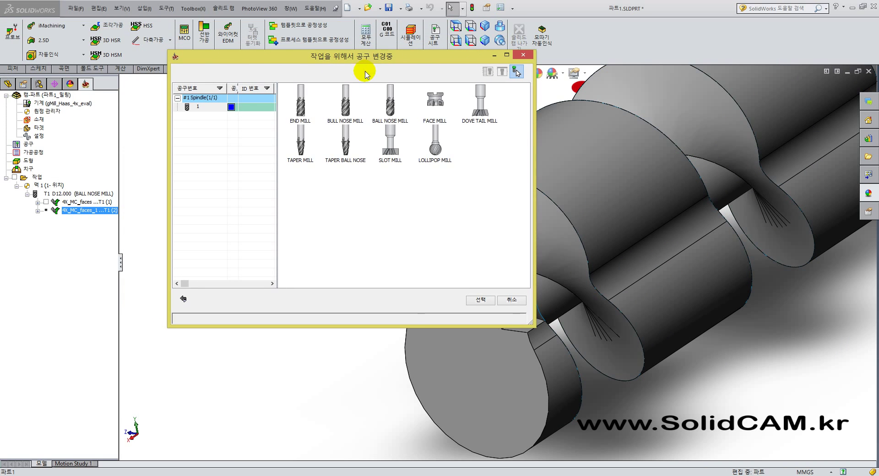
{"action": "left_click", "coordinate": [346, 110]}
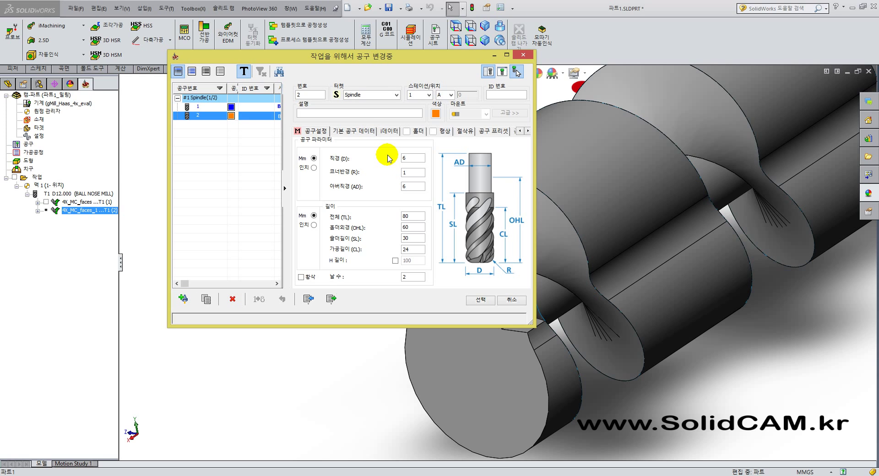
- Set the bull nose mill's diameter to 10 mm and corner radius to 4 mm, and assign it to the operation
{"action": "left_click", "coordinate": [412, 159]}
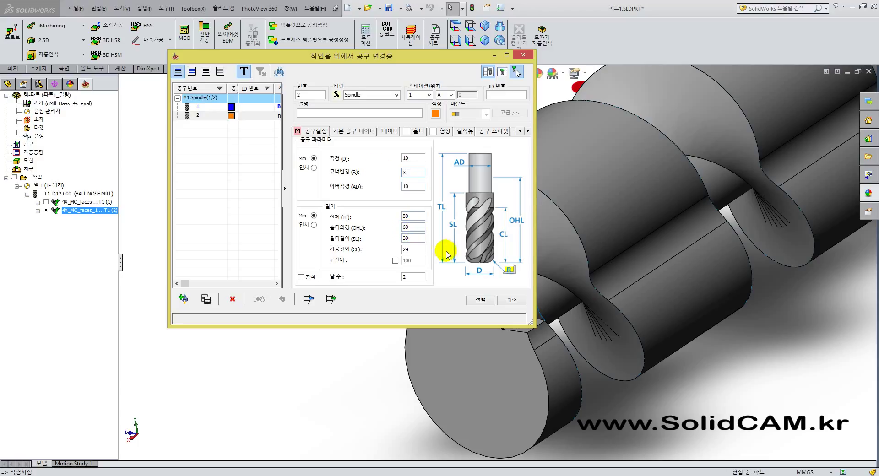
{"action": "type", "text": "3"}
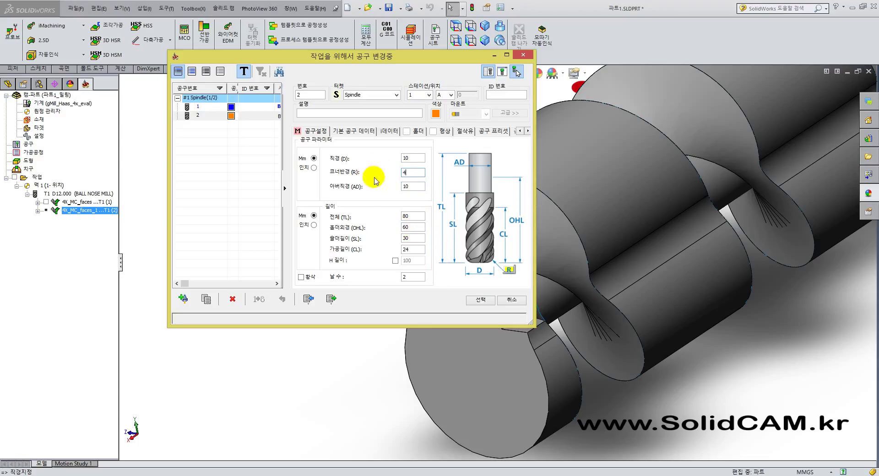
{"action": "left_click", "coordinate": [422, 159]}
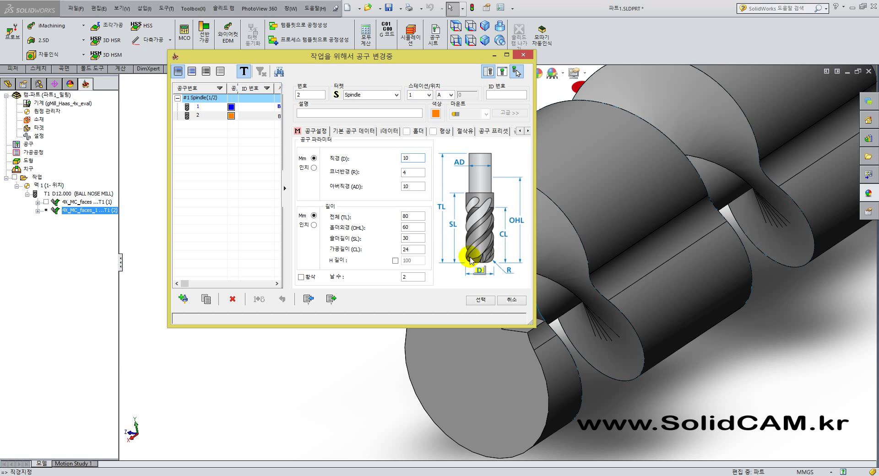
{"action": "left_click", "coordinate": [482, 300]}
- Set the toolpath's maximum XY pitch (최대 피치) to 5
{"action": "left_click", "coordinate": [143, 95]}
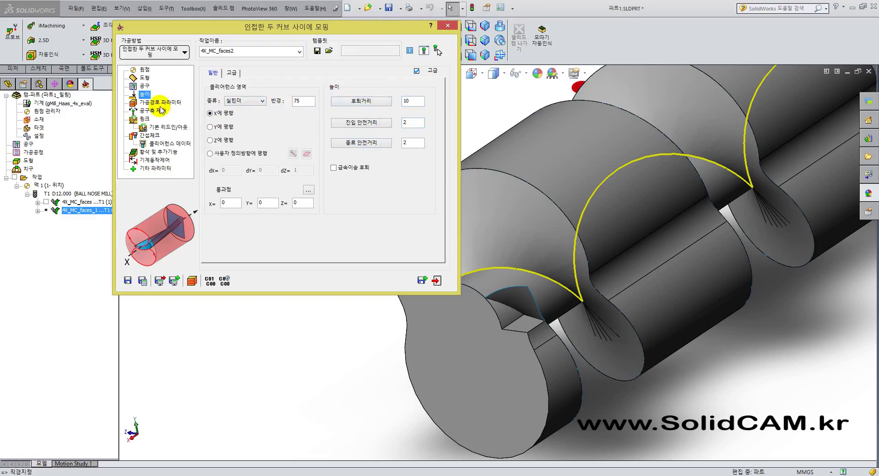
{"action": "left_click", "coordinate": [160, 102]}
{"action": "left_click", "coordinate": [287, 178]}
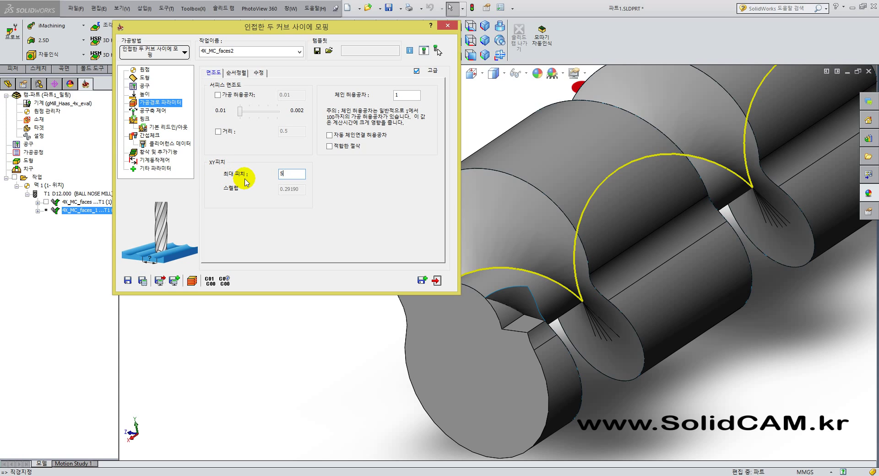
- Review the tool axis, link and lead-in settings, and define the groove's floor face as the gouge check surface faces3
{"action": "left_click", "coordinate": [154, 111]}
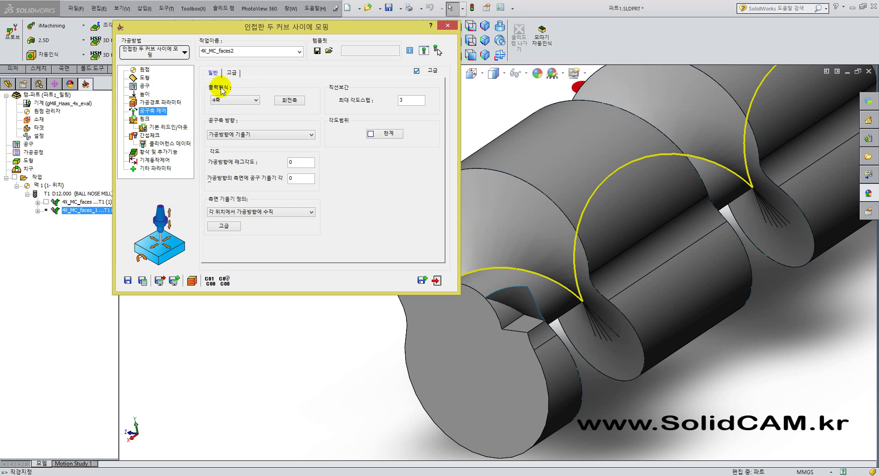
{"action": "left_click", "coordinate": [232, 73]}
{"action": "left_click", "coordinate": [285, 132]}
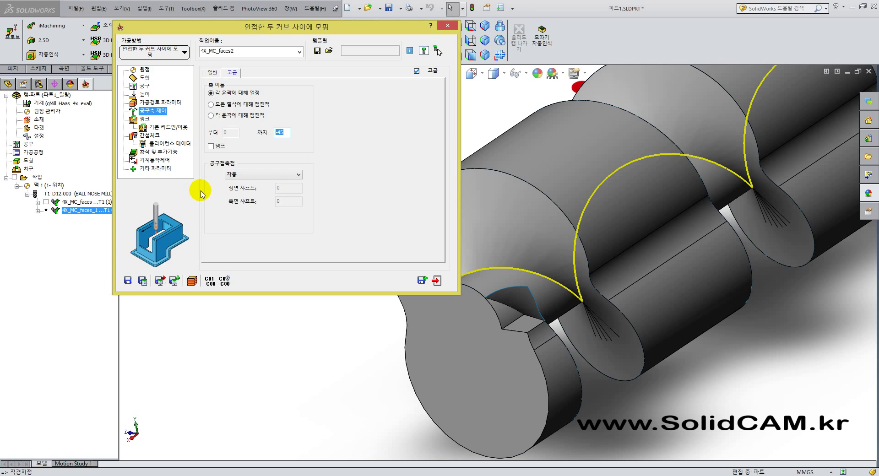
{"action": "left_click", "coordinate": [145, 118]}
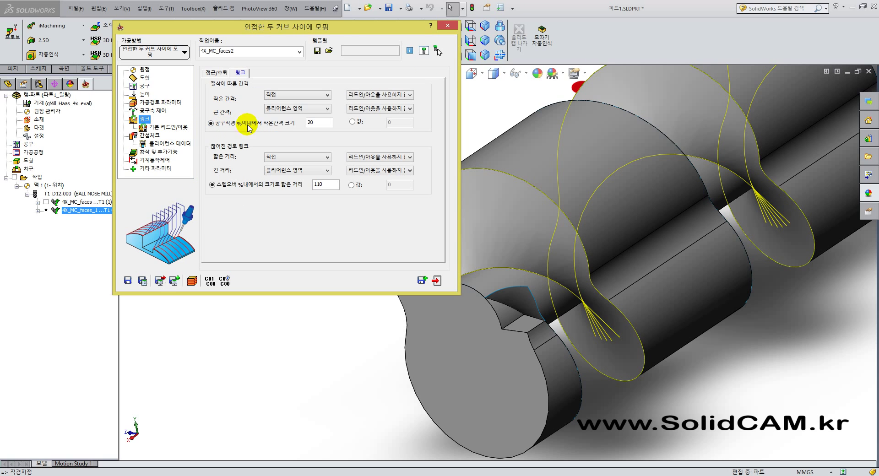
{"action": "left_click", "coordinate": [164, 127]}
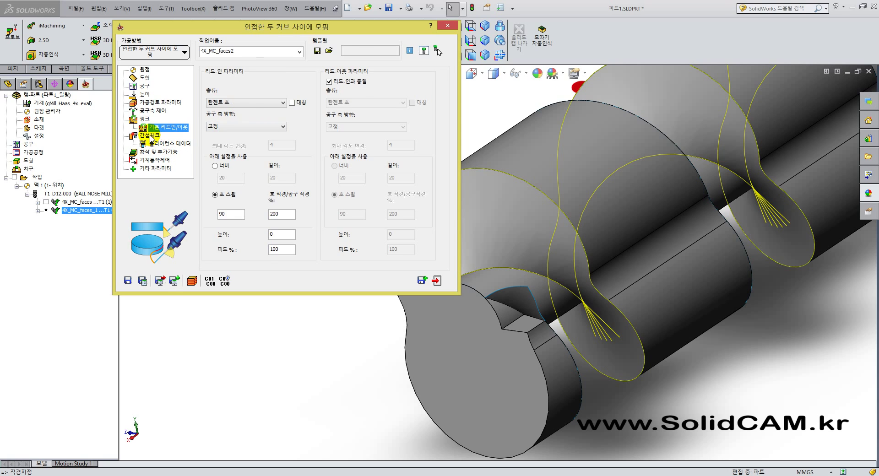
{"action": "left_click", "coordinate": [150, 135]}
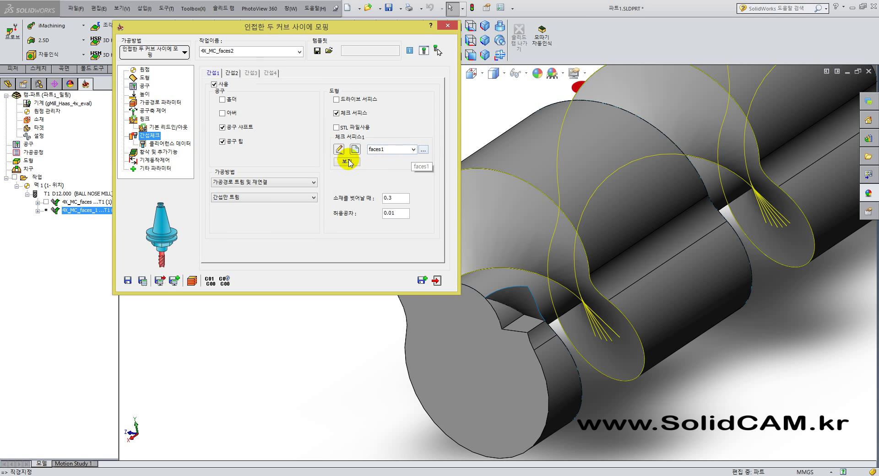
{"action": "left_click", "coordinate": [360, 150]}
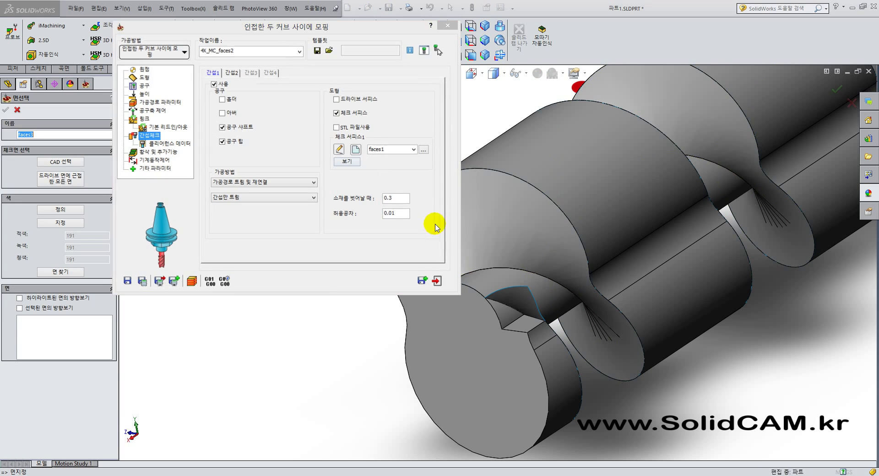
{"action": "scroll", "coordinate": [494, 296], "scroll_direction": "up", "scroll_amount": 5}
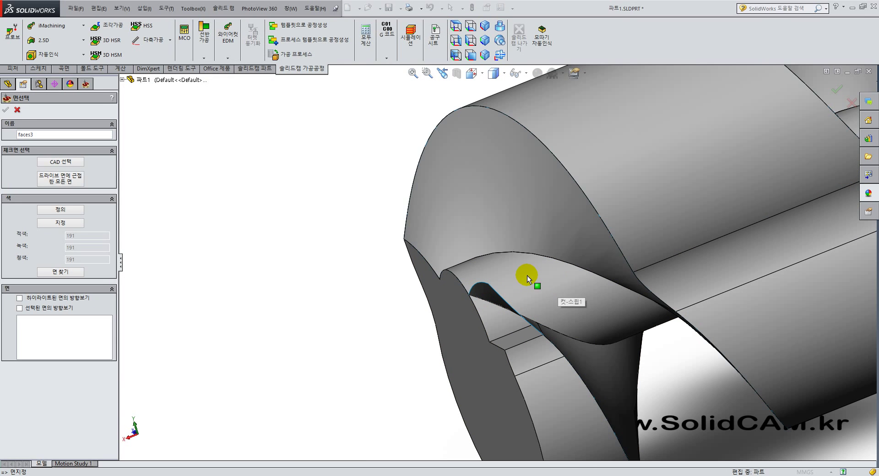
{"action": "left_click", "coordinate": [526, 276]}
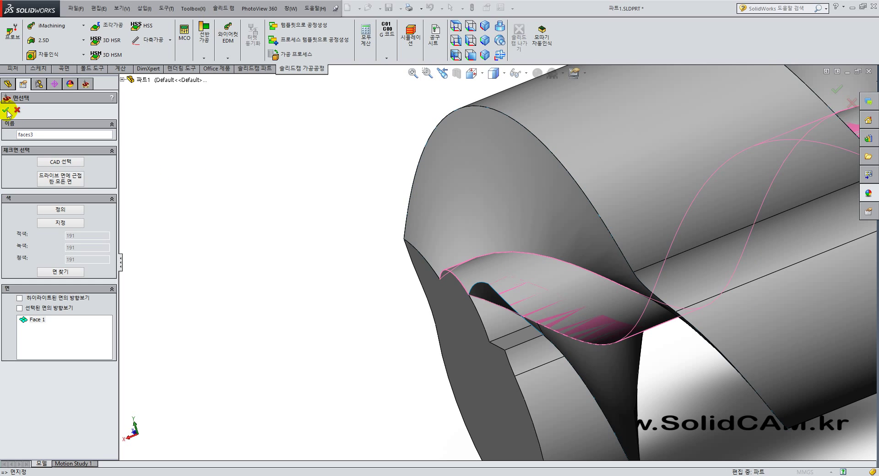
{"action": "left_click", "coordinate": [6, 110]}
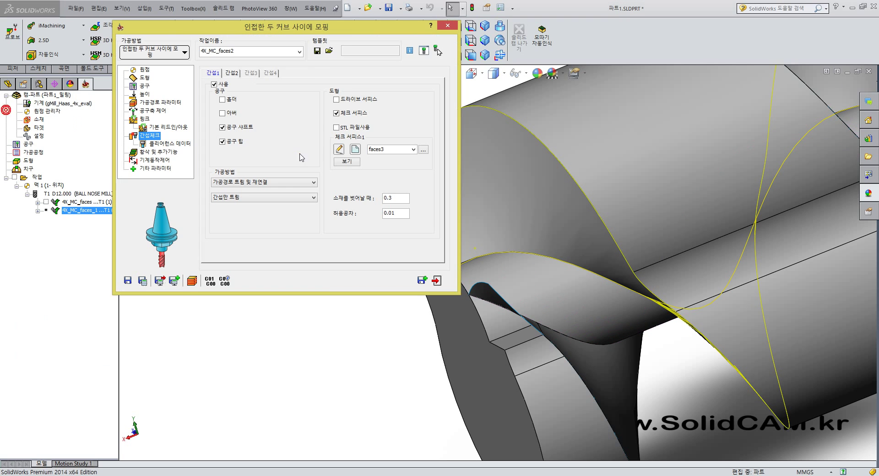
- Set the first gouge check's strategy to 공구후퇴 with the direction 공구축을 따라
{"action": "left_click", "coordinate": [258, 183]}
{"action": "left_click", "coordinate": [239, 188]}
{"action": "left_click", "coordinate": [256, 197]}
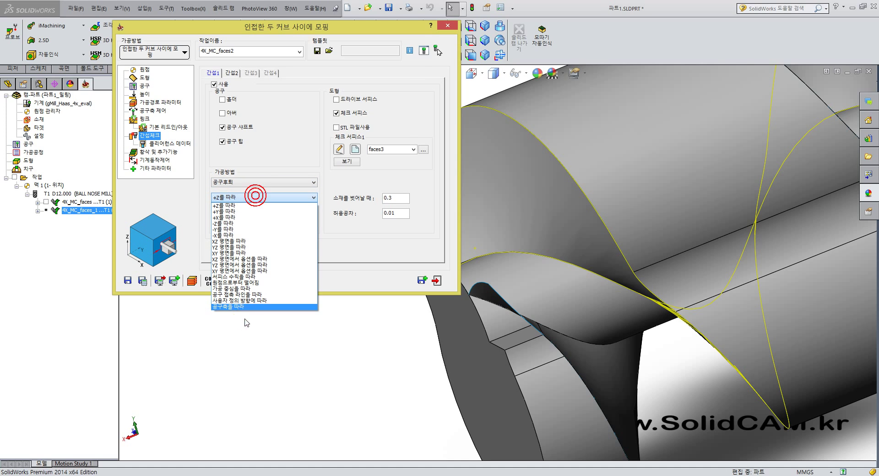
{"action": "left_click", "coordinate": [244, 308]}
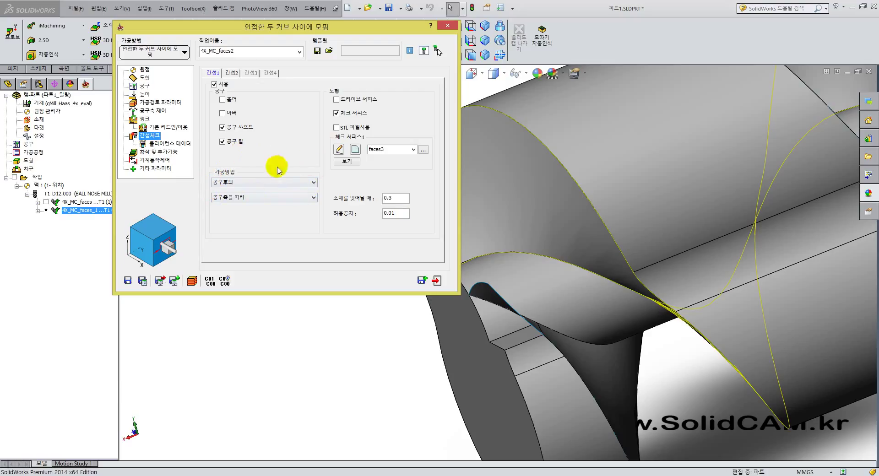
- Turn off the multi-pass (다중-경로) roughing option for the operation
{"action": "left_click", "coordinate": [160, 153]}
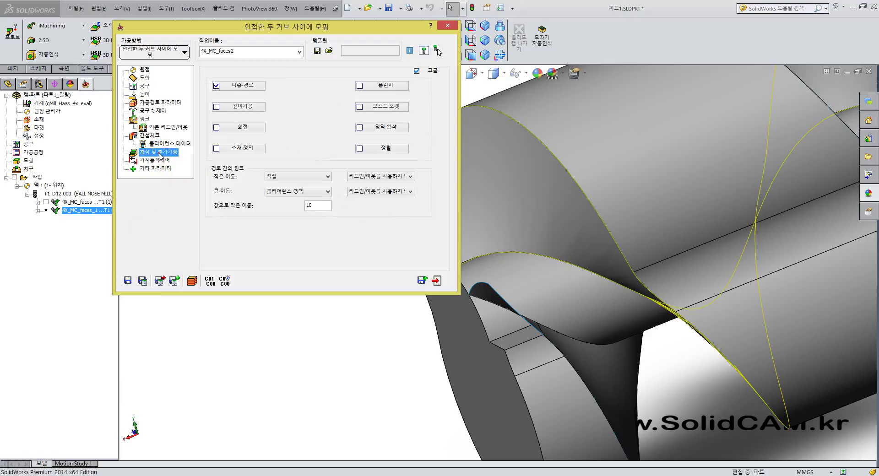
{"action": "left_click", "coordinate": [239, 85]}
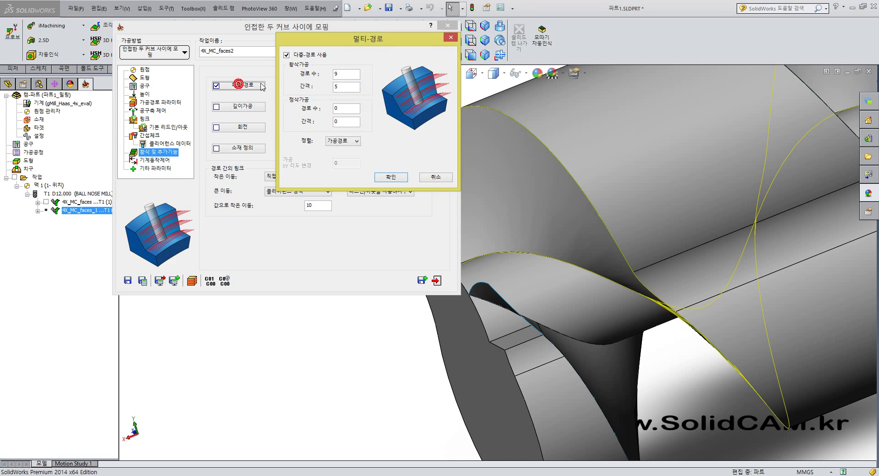
{"action": "left_click", "coordinate": [297, 56]}
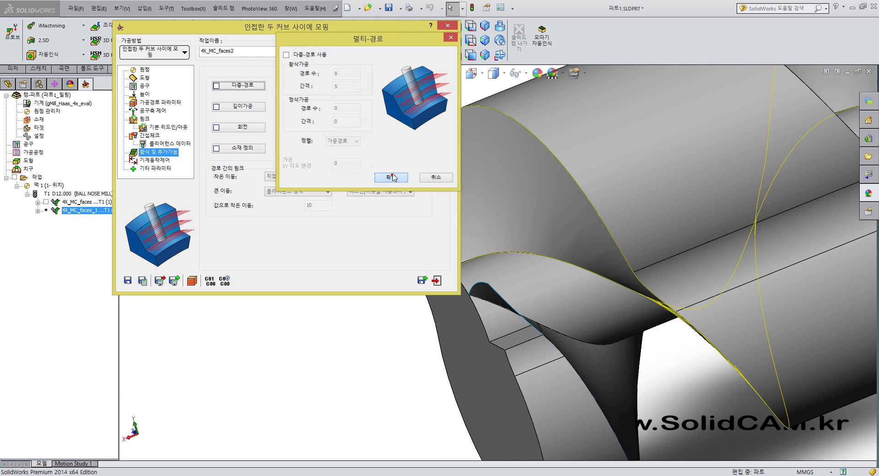
{"action": "left_click", "coordinate": [391, 176]}
- Save and calculate the operation, and display its toolpath on the shaft
{"action": "left_click", "coordinate": [142, 281]}
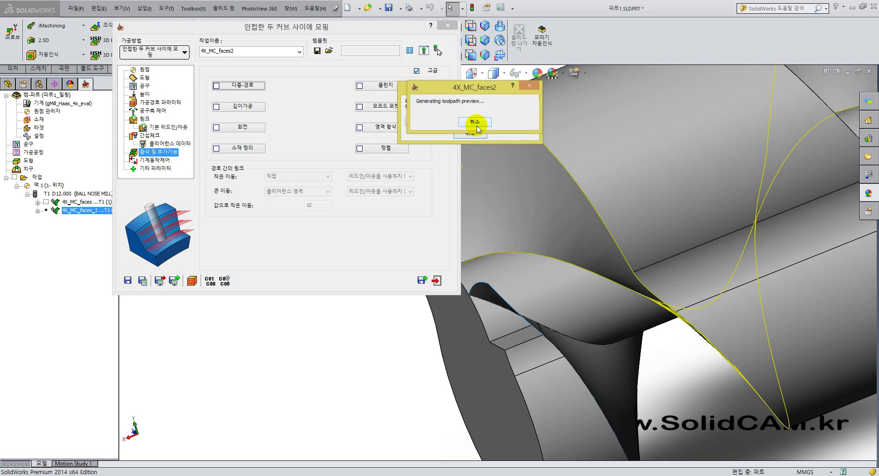
{"action": "left_click", "coordinate": [45, 218]}
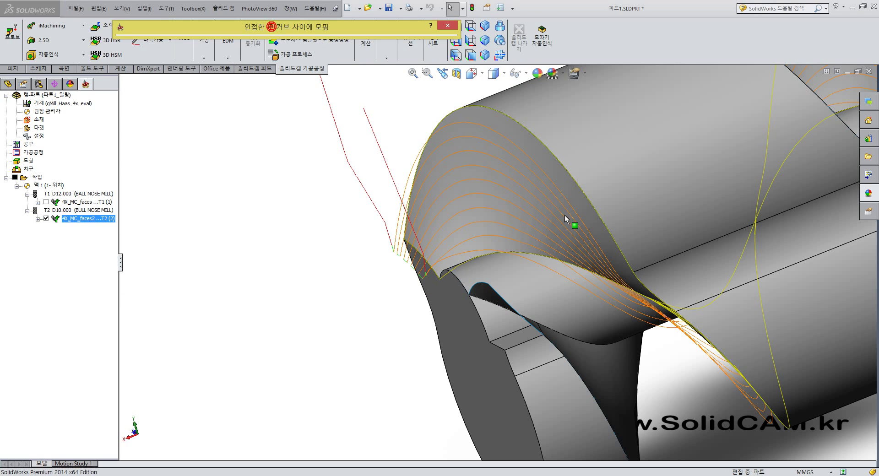
- Save the side-wall operation 4X_MC_faces2 and duplicate it as a new morph operation
{"action": "middle_click_drag", "start_coordinate": [565, 215], "coordinate": [399, 170]}
{"action": "key", "text": "ctrl+7"}
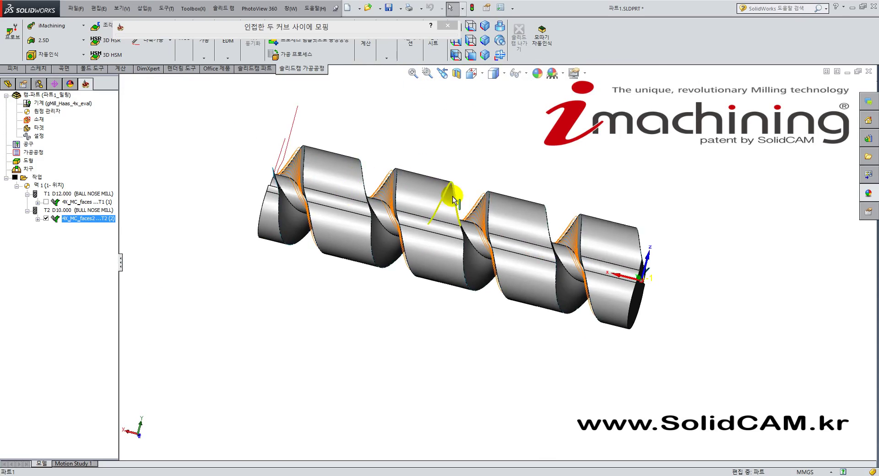
{"action": "scroll", "coordinate": [521, 252], "scroll_direction": "down", "scroll_amount": 3}
{"action": "scroll", "coordinate": [524, 252], "scroll_direction": "up", "scroll_amount": 2}
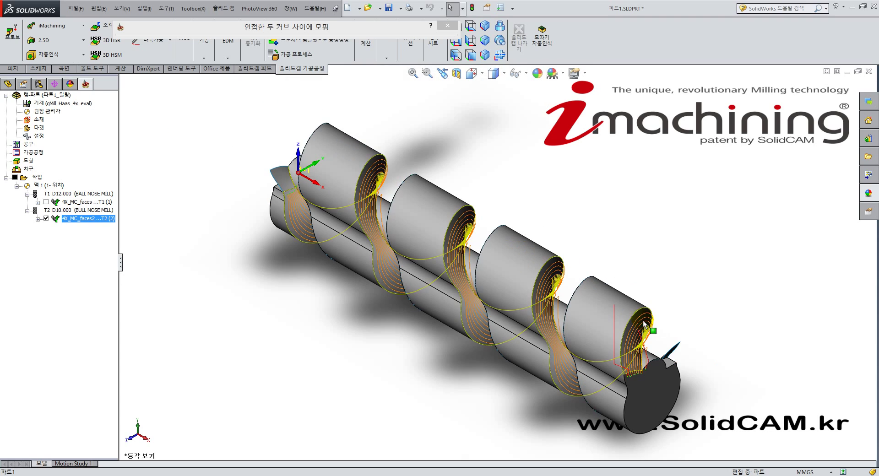
{"action": "middle_click_drag", "start_coordinate": [643, 321], "coordinate": [583, 248], "text": "ctrl"}
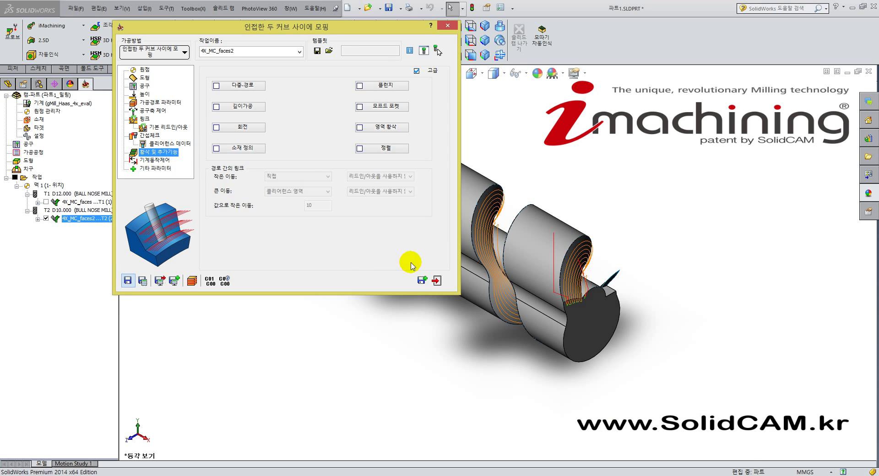
{"action": "left_click", "coordinate": [424, 282]}
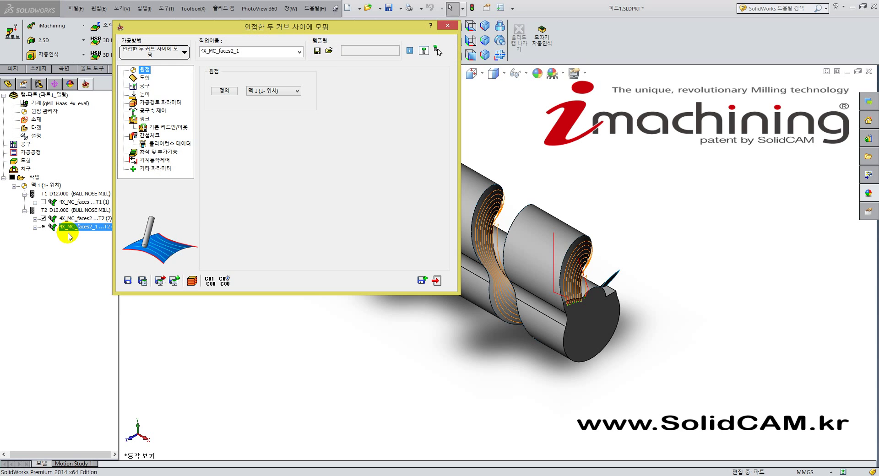
- Define the groove's opposite side wall as a new drive surface for the duplicated operation
{"action": "left_click", "coordinate": [144, 77]}
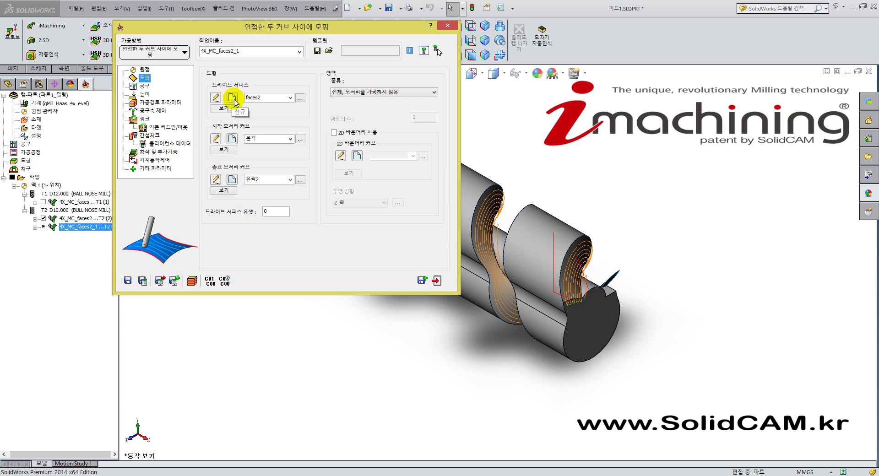
{"action": "middle_click_drag", "start_coordinate": [565, 290], "coordinate": [587, 203]}
{"action": "scroll", "coordinate": [589, 203], "scroll_direction": "down", "scroll_amount": 6}
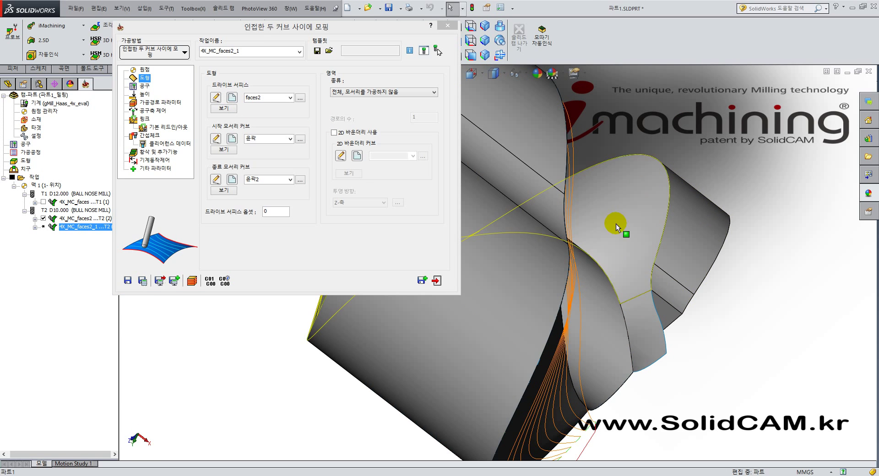
{"action": "left_click", "coordinate": [232, 98]}
{"action": "left_click", "coordinate": [647, 335]}
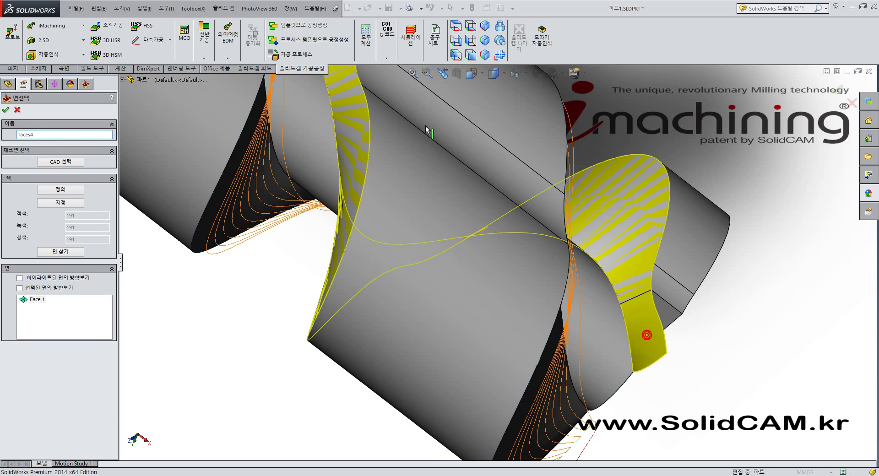
{"action": "left_click", "coordinate": [16, 109]}
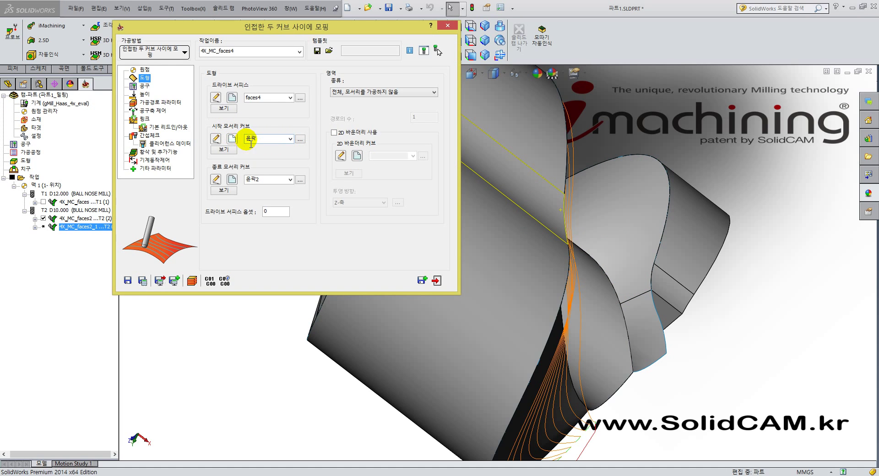
- Set the start edge curve to 윤곽1, comparing the existing contours on the model to confirm the choice
{"action": "left_click", "coordinate": [290, 140]}
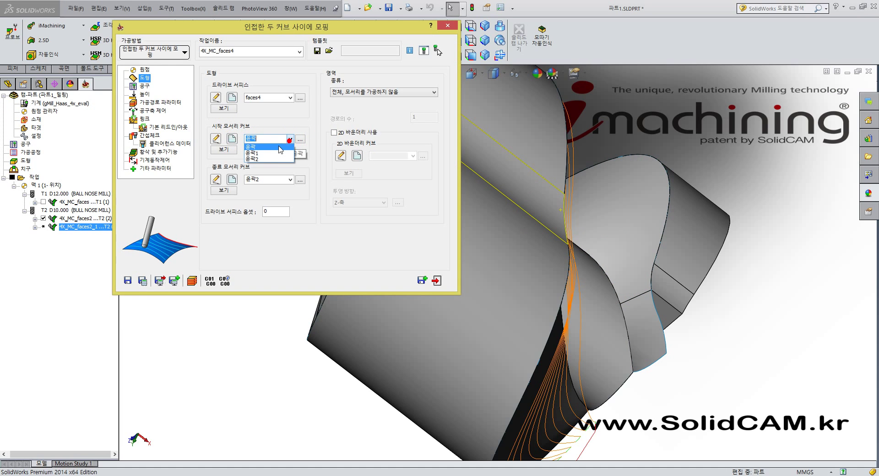
{"action": "left_click", "coordinate": [270, 153]}
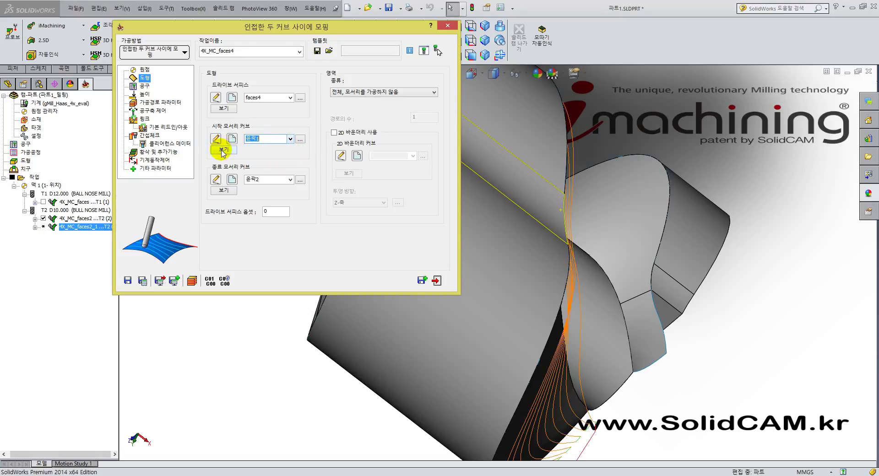
{"action": "left_click", "coordinate": [300, 140]}
{"action": "left_click", "coordinate": [36, 142]}
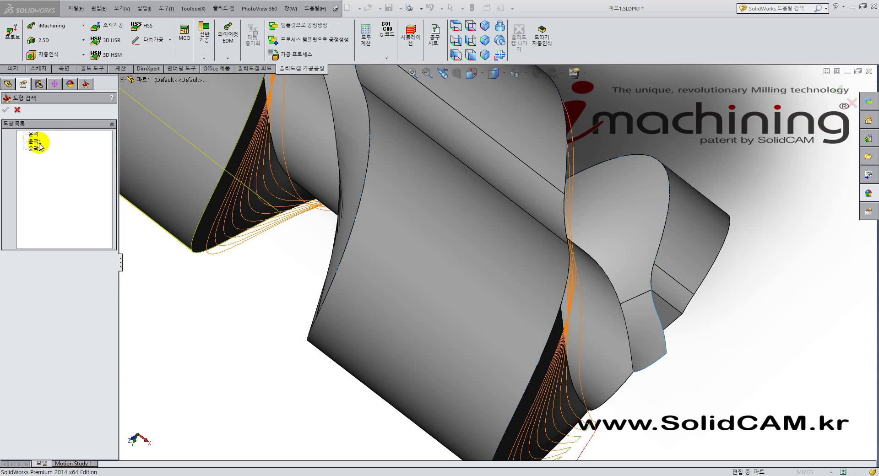
{"action": "left_click", "coordinate": [35, 150]}
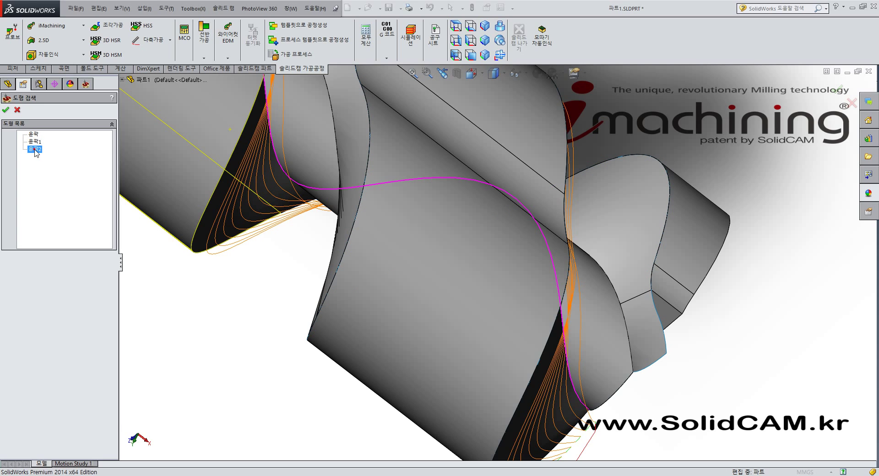
{"action": "left_click", "coordinate": [35, 135]}
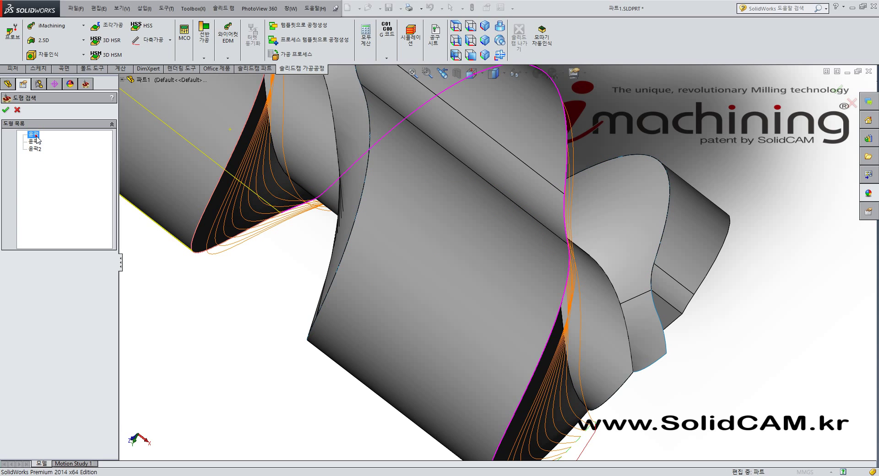
{"action": "left_click", "coordinate": [36, 142]}
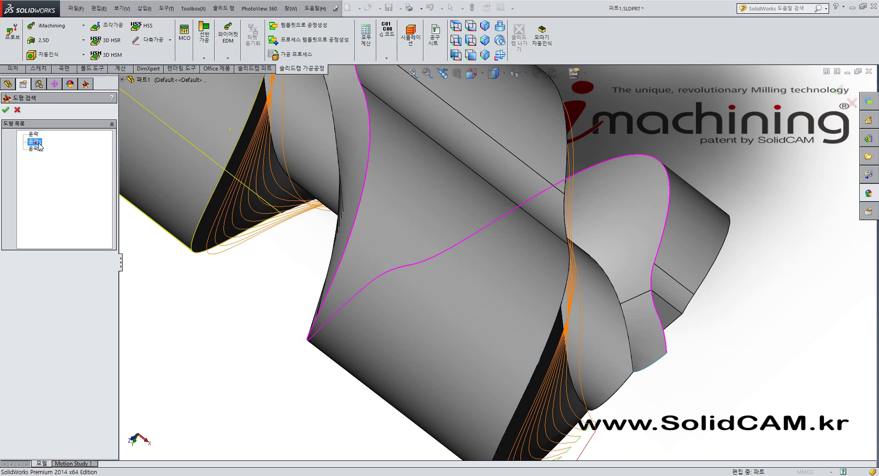
{"action": "middle_click_drag", "start_coordinate": [534, 257], "coordinate": [555, 247]}
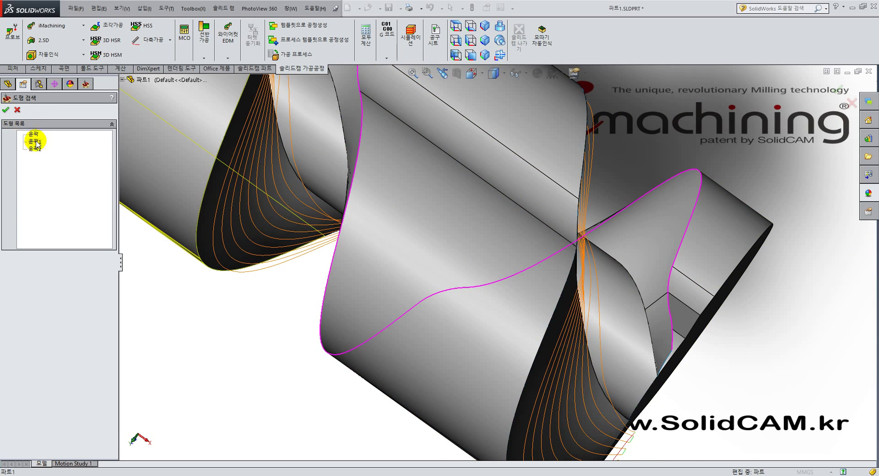
{"action": "left_click", "coordinate": [5, 113]}
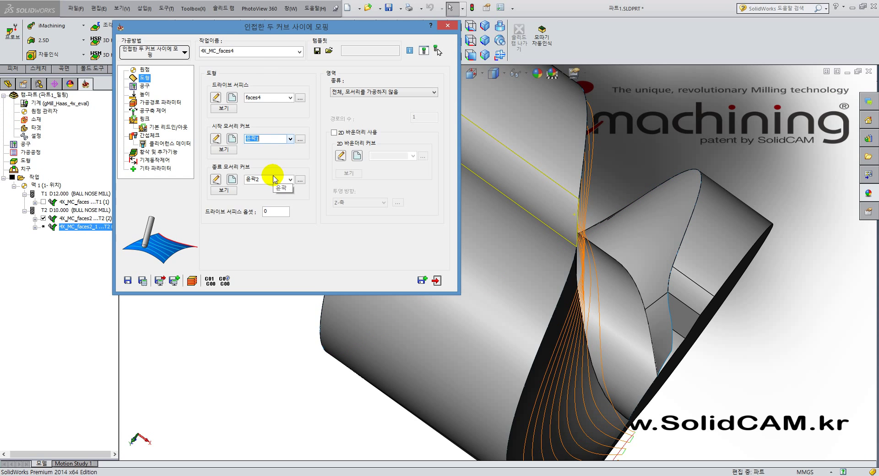
- Define a new end edge curve by chaining the helical edge where this side wall meets the groove floor
{"action": "left_click", "coordinate": [233, 182]}
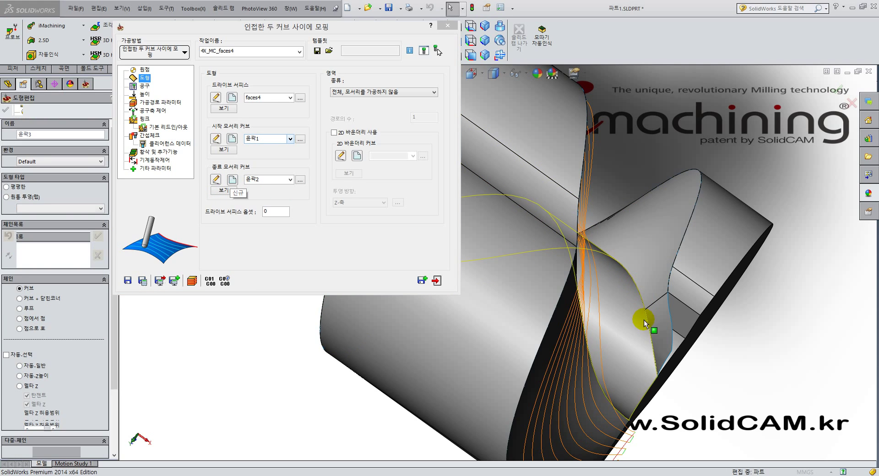
{"action": "left_click", "coordinate": [653, 347]}
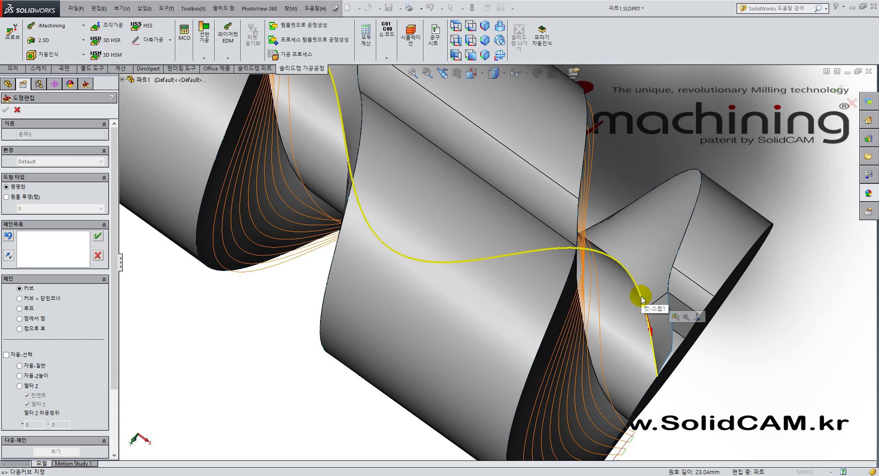
{"action": "left_click", "coordinate": [645, 354]}
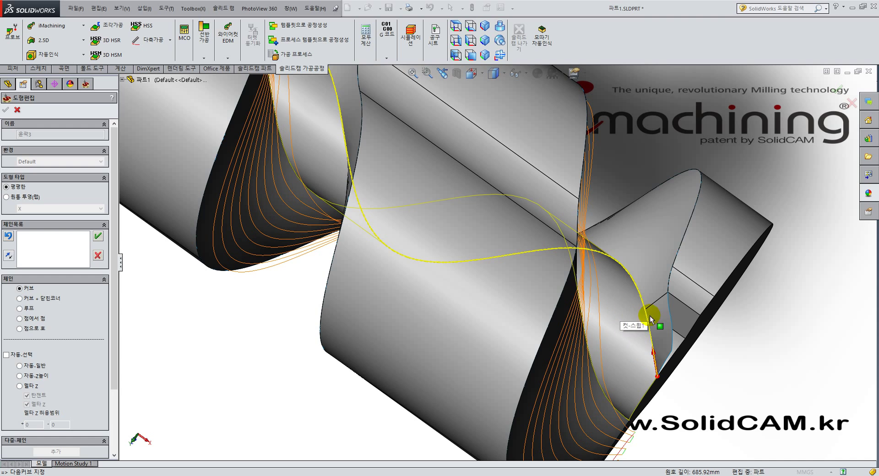
{"action": "left_click", "coordinate": [664, 330]}
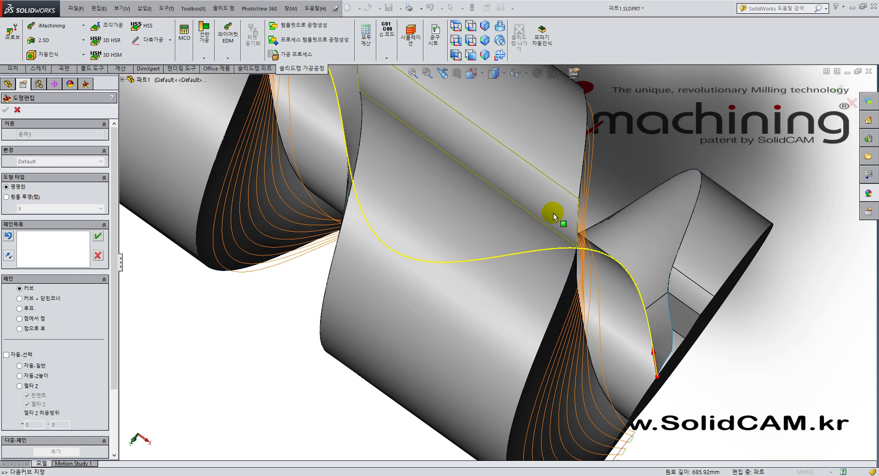
{"action": "middle_click_drag", "start_coordinate": [589, 236], "coordinate": [638, 268]}
{"action": "left_click", "coordinate": [97, 235]}
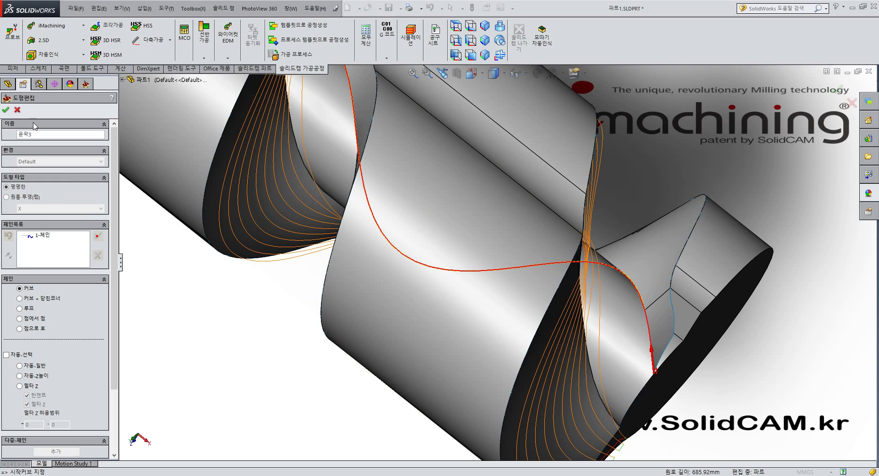
{"action": "left_click", "coordinate": [6, 110]}
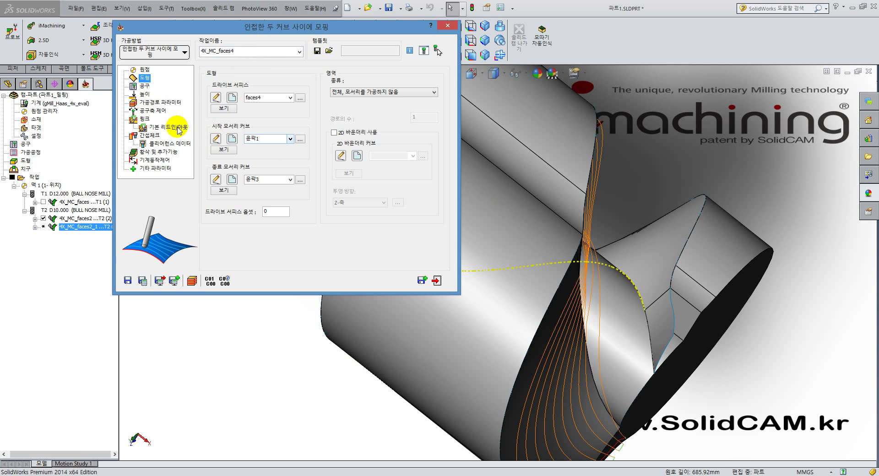
- Review the operation's tool, levels, toolpath pitch, tool axis, link and gouge check settings
{"action": "left_click", "coordinate": [144, 86]}
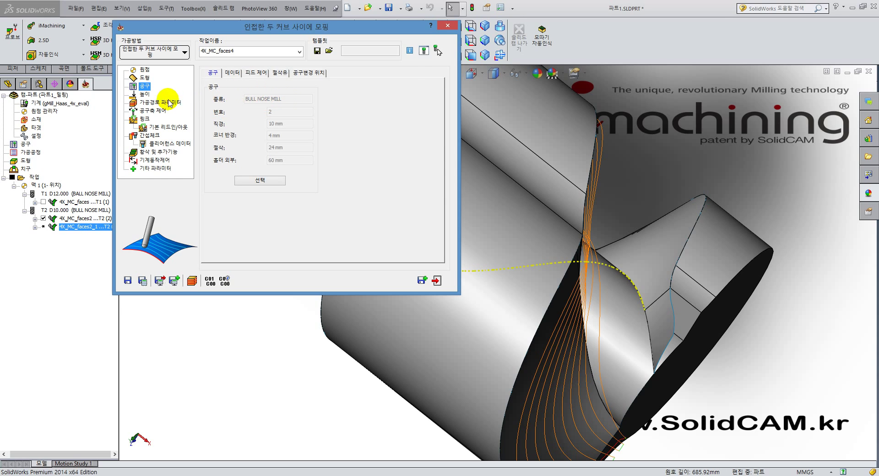
{"action": "left_click", "coordinate": [144, 94]}
{"action": "left_click", "coordinate": [150, 102]}
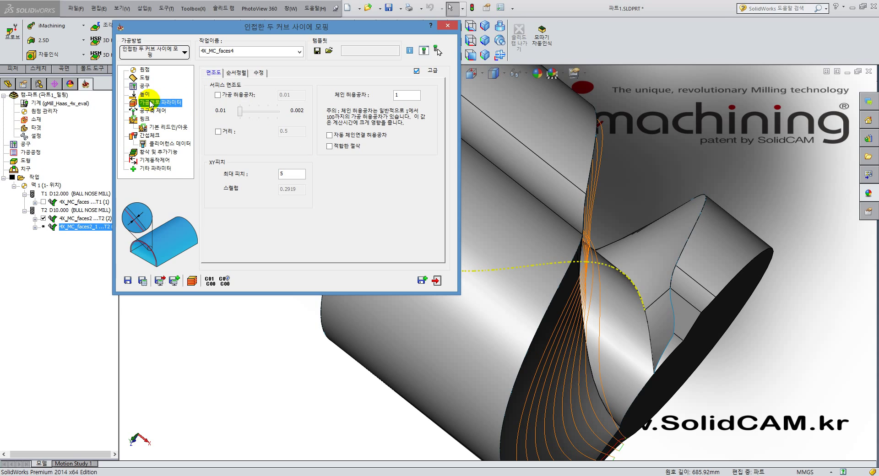
{"action": "left_click", "coordinate": [292, 176]}
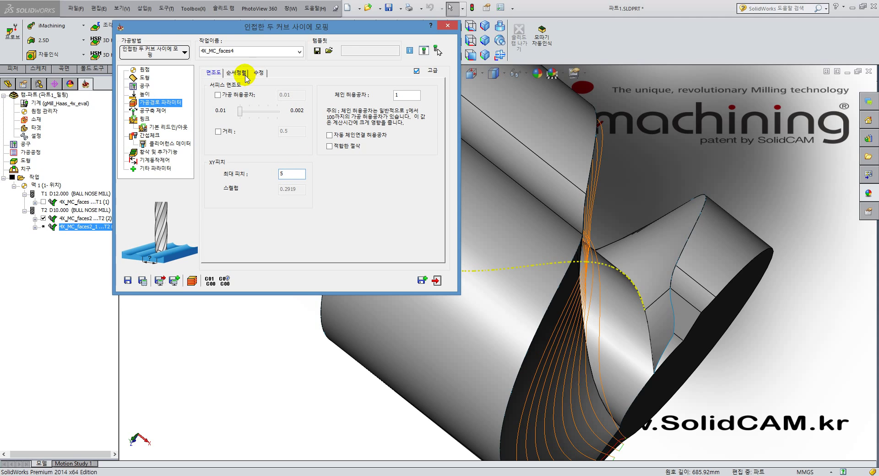
{"action": "left_click", "coordinate": [152, 111]}
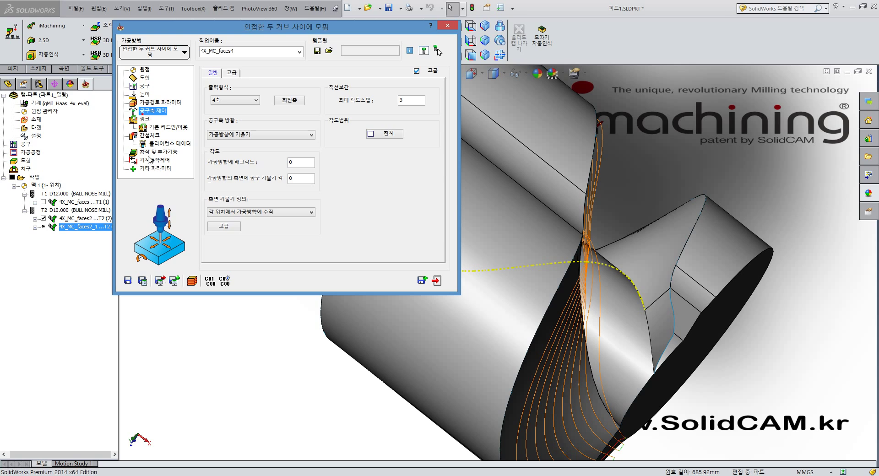
{"action": "left_click", "coordinate": [145, 118]}
{"action": "left_click", "coordinate": [151, 135]}
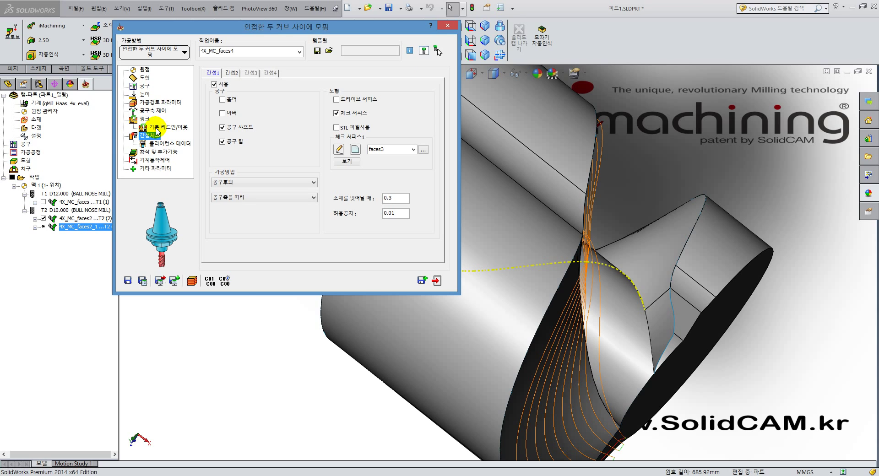
{"action": "double_click", "coordinate": [404, 152]}
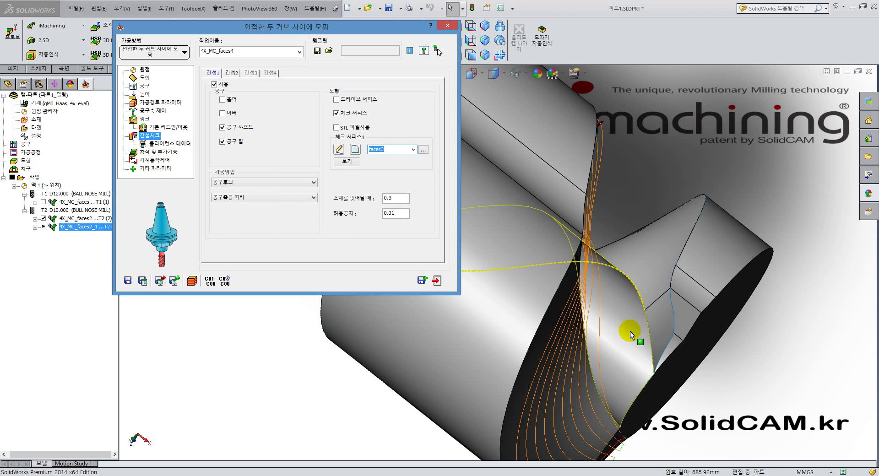
- Save and calculate the second side-wall operation, and display its toolpath on the shaft
{"action": "left_click", "coordinate": [142, 281]}
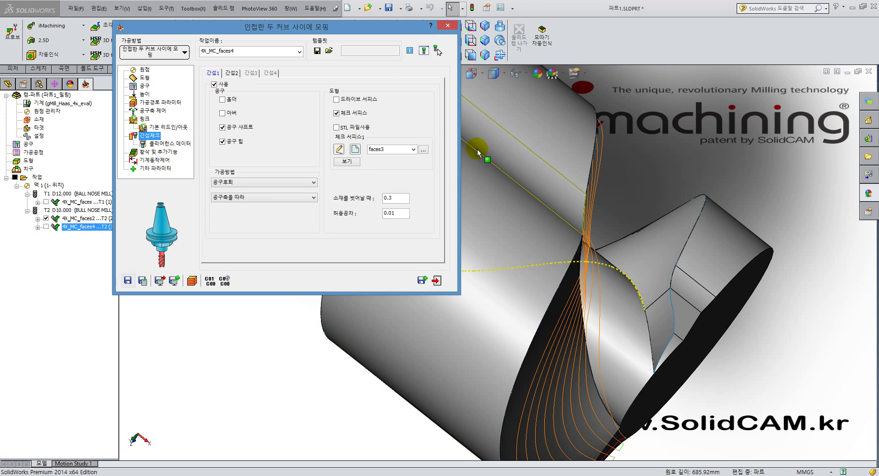
{"action": "left_click", "coordinate": [45, 227]}
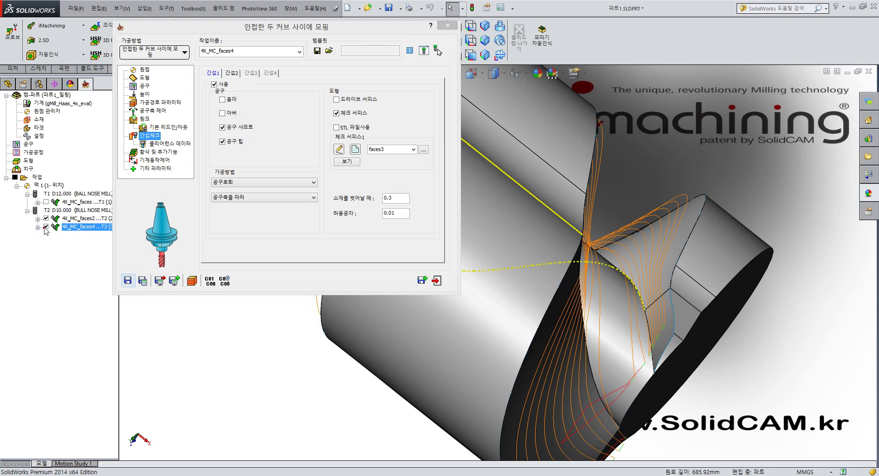
{"action": "middle_click_drag", "start_coordinate": [616, 320], "coordinate": [734, 159]}
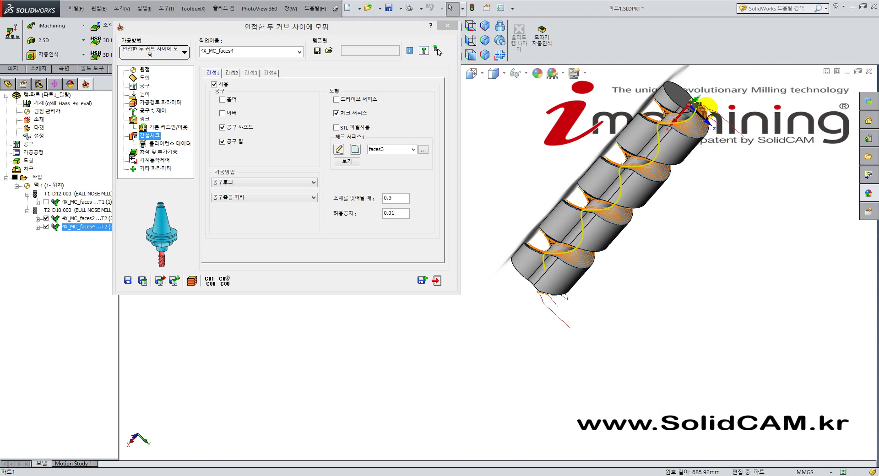
{"action": "scroll", "coordinate": [622, 247], "scroll_direction": "down", "scroll_amount": 8}
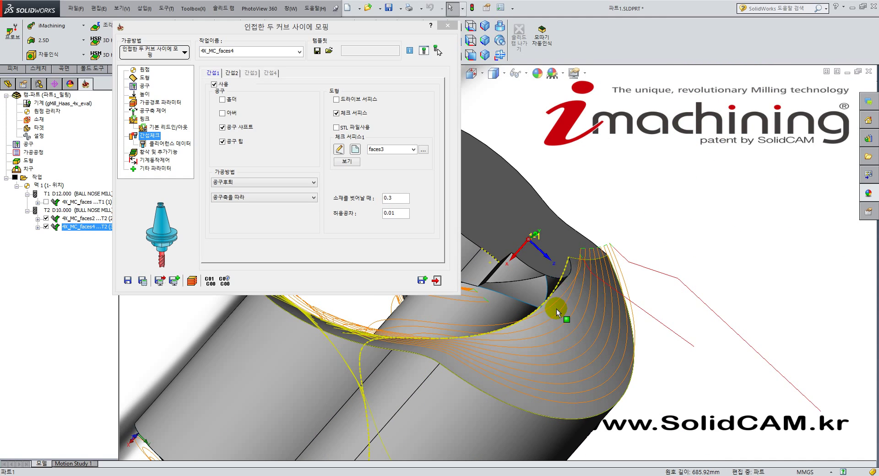
{"action": "scroll", "coordinate": [521, 306], "scroll_direction": "down", "scroll_amount": 6}
{"action": "scroll", "coordinate": [578, 289], "scroll_direction": "up", "scroll_amount": 12}
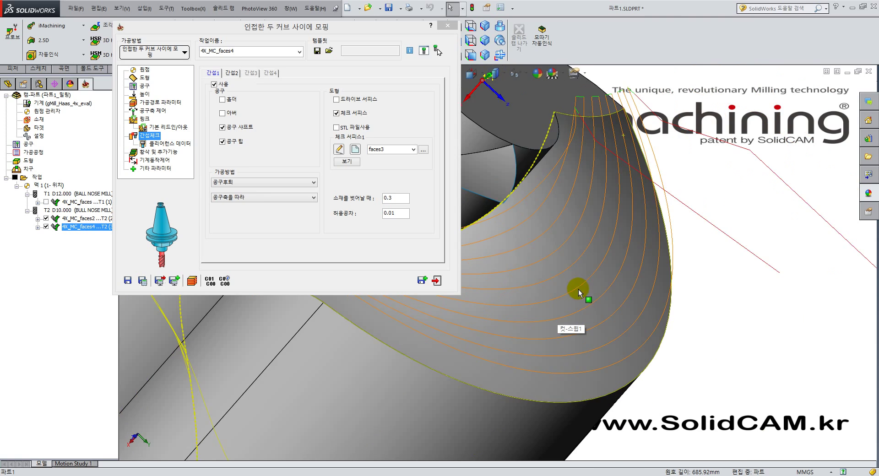
- Check the roughing and additional options (황삭 및 추가기능), and duplicate operation 4X_MC_faces4
{"action": "left_click", "coordinate": [158, 152]}
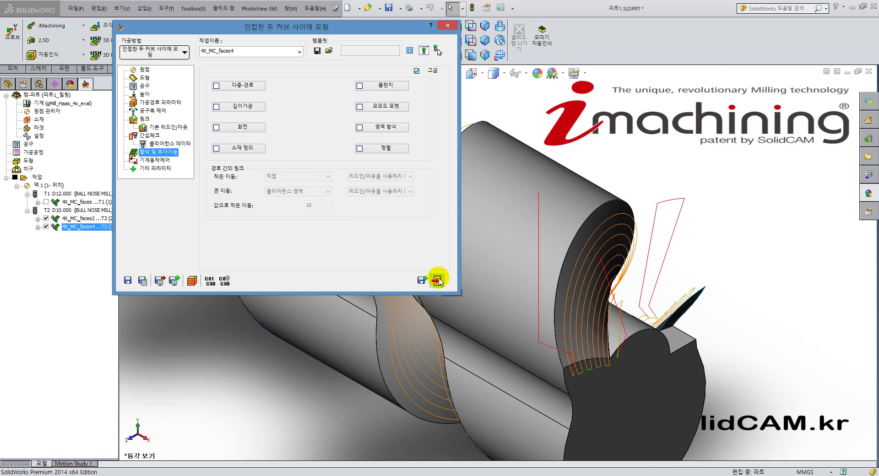
{"action": "double_click", "coordinate": [65, 225]}
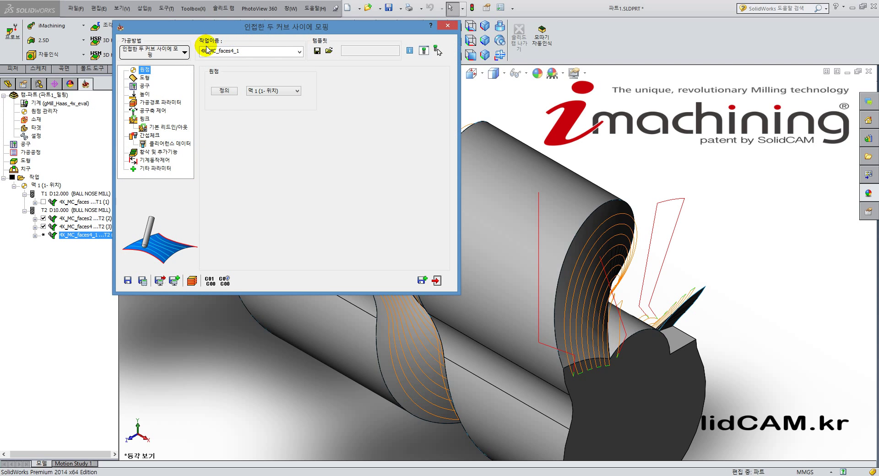
- Set the duplicated operation's drive surface to the existing geometry faces3, the helical groove's floor
{"action": "left_click", "coordinate": [145, 78]}
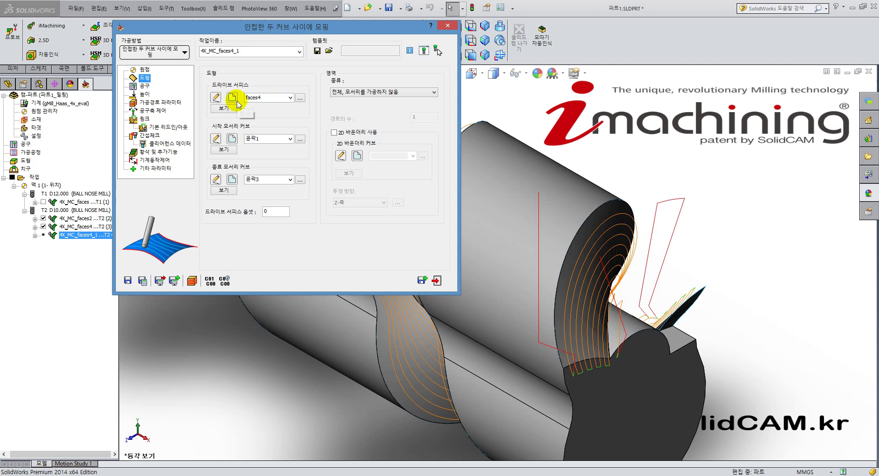
{"action": "left_click", "coordinate": [300, 99]}
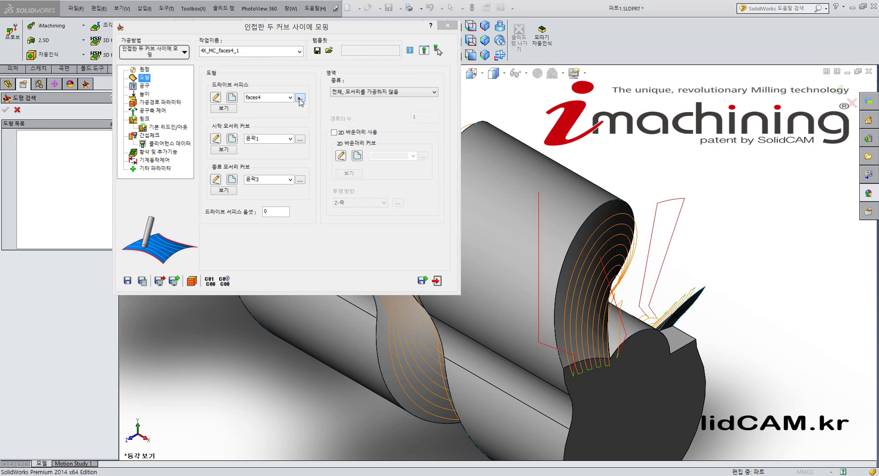
{"action": "left_click", "coordinate": [37, 141]}
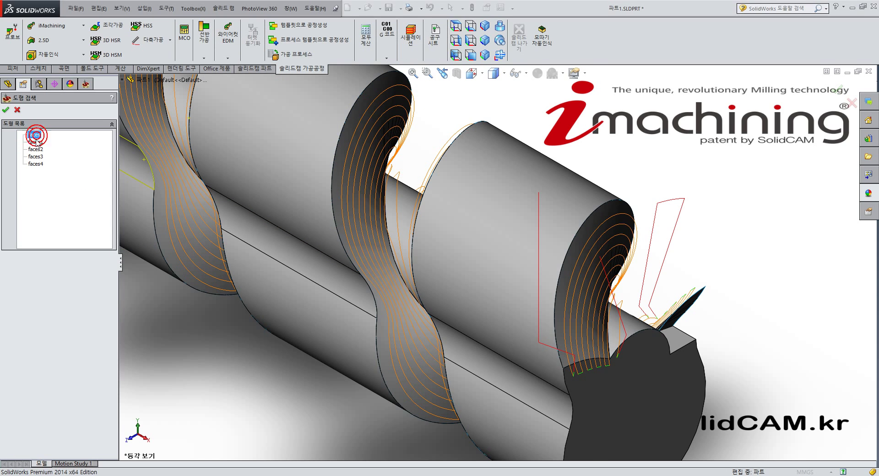
{"action": "middle_click_drag", "start_coordinate": [517, 238], "coordinate": [609, 183]}
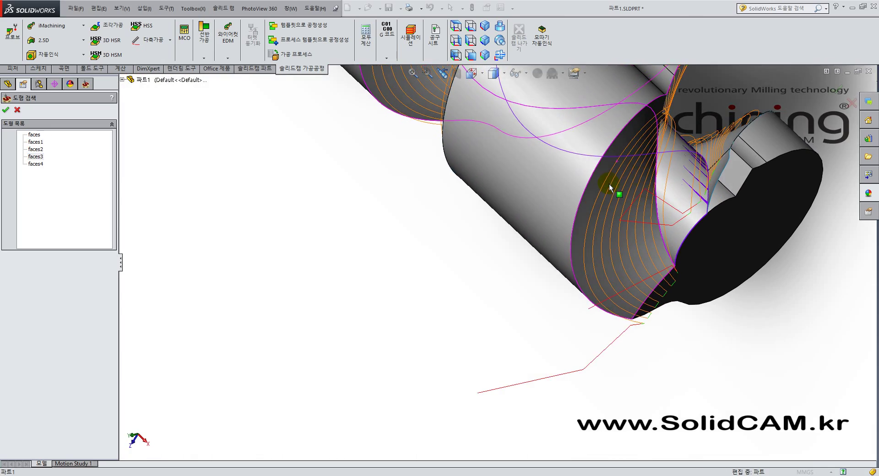
{"action": "scroll", "coordinate": [699, 169], "scroll_direction": "down", "scroll_amount": 3}
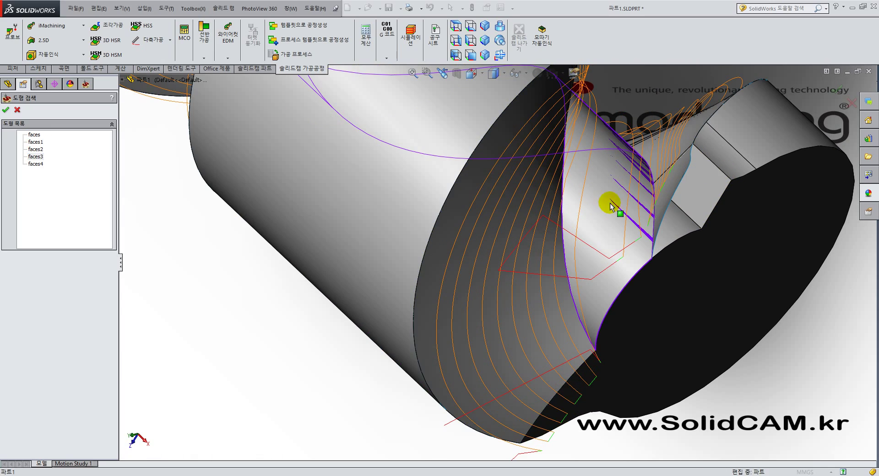
{"action": "left_click", "coordinate": [6, 110]}
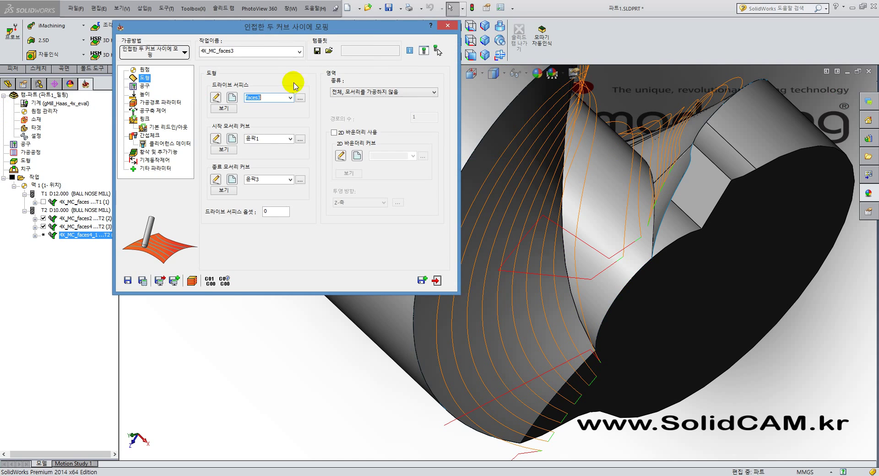
- Set the start edge curve (시작 모서리 커브) to the existing contour 윤곽2 along the groove floor's edge
{"action": "left_click", "coordinate": [290, 139]}
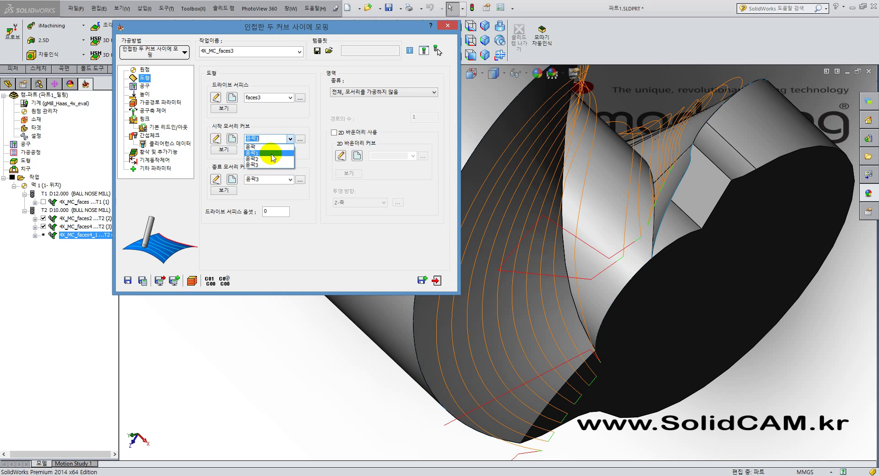
{"action": "left_click", "coordinate": [306, 150]}
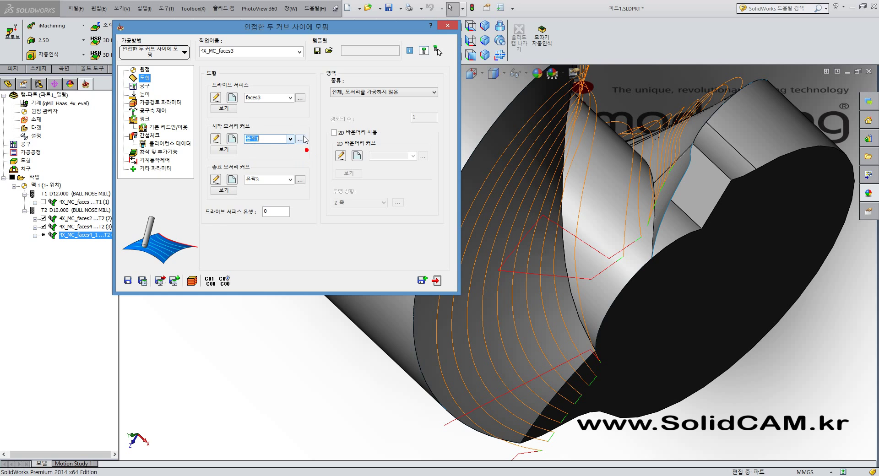
{"action": "left_click", "coordinate": [302, 140]}
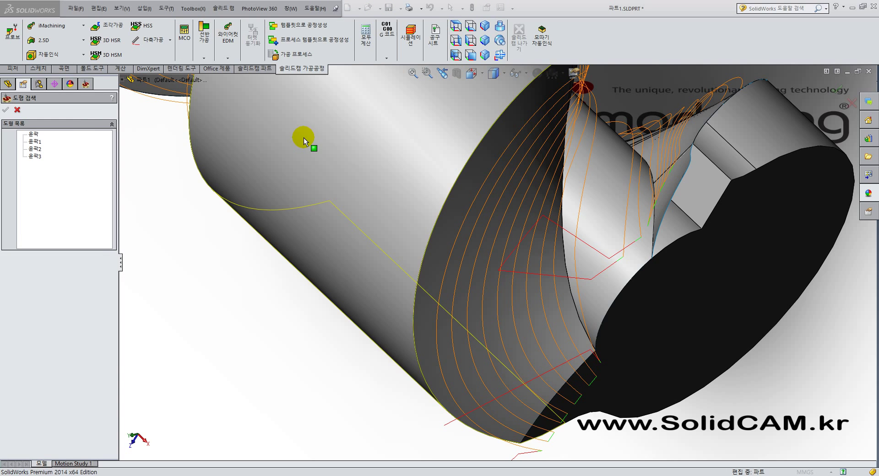
{"action": "left_click", "coordinate": [37, 149]}
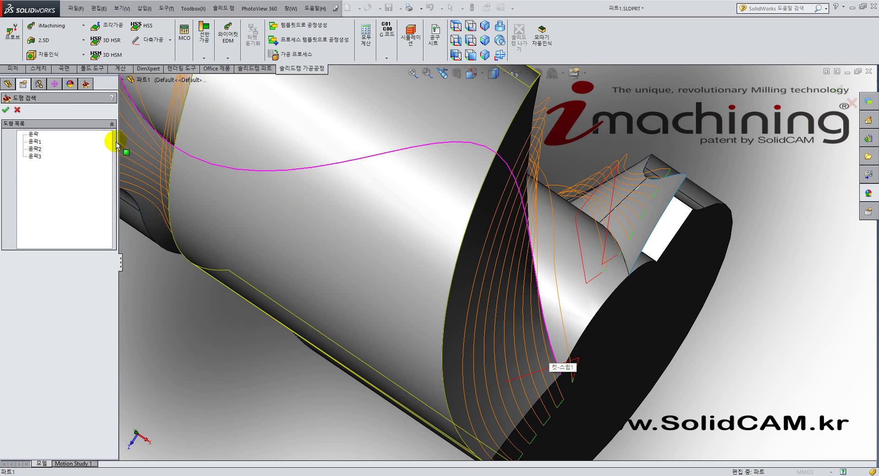
{"action": "left_click", "coordinate": [5, 109]}
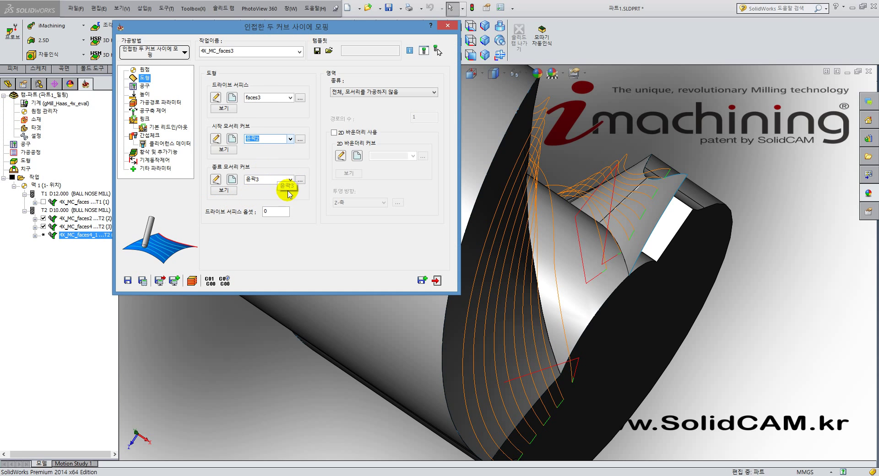
- Choose the existing contour 윤곽3 along the opposite floor edge as the end edge curve (종료 모서리 커브)
{"action": "left_click", "coordinate": [300, 179]}
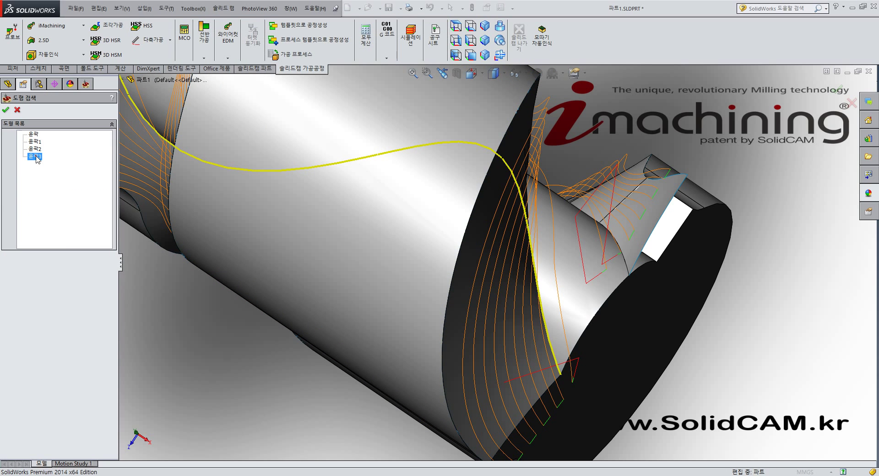
{"action": "left_click", "coordinate": [35, 156]}
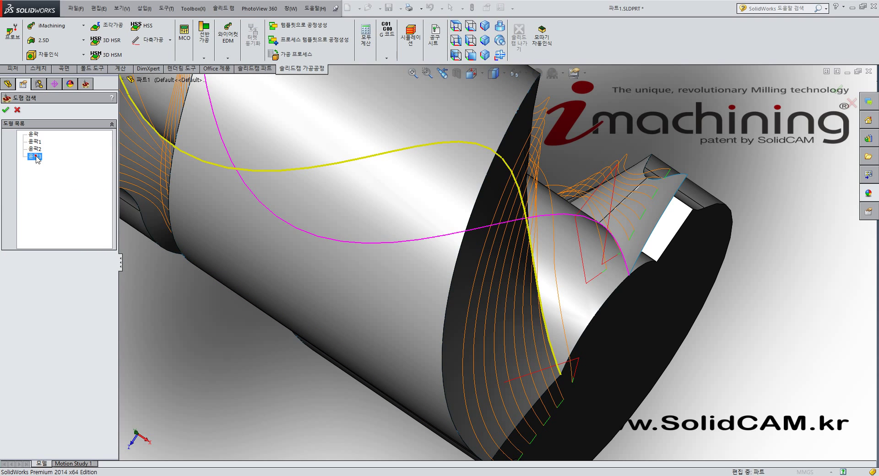
{"action": "left_click", "coordinate": [5, 109]}
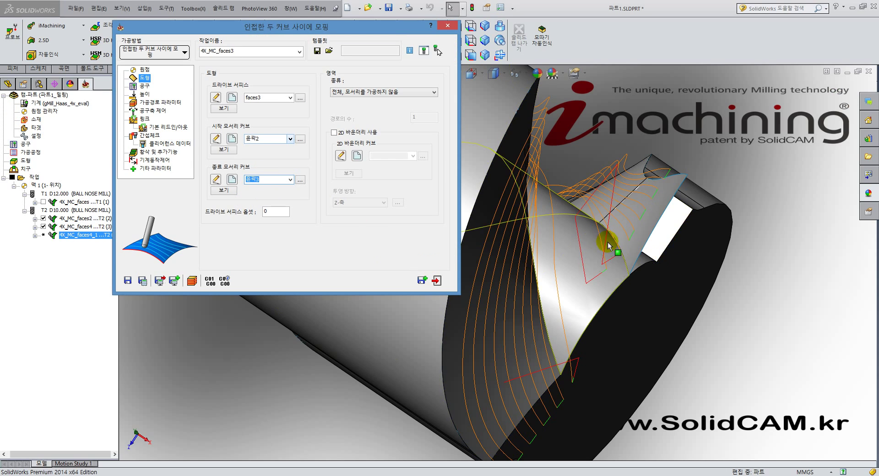
{"action": "middle_click_drag", "start_coordinate": [608, 247], "coordinate": [586, 278]}
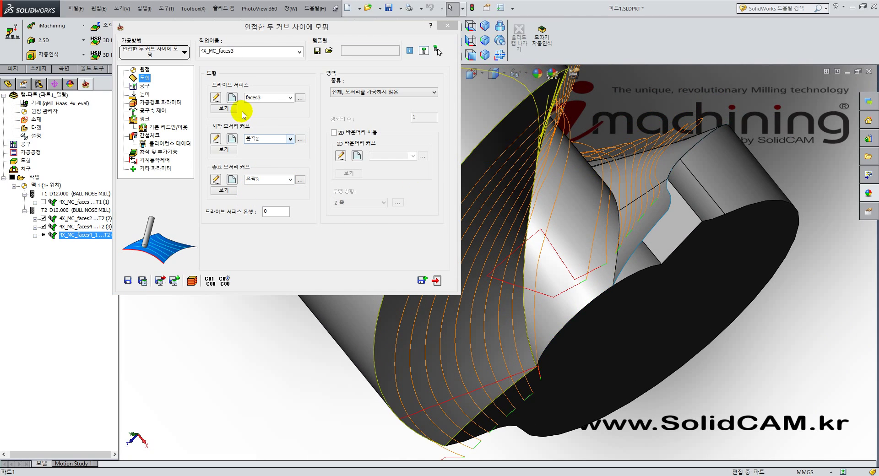
- Review the operation's tool, toolpath pitch and tool axis control settings
{"action": "left_click", "coordinate": [144, 86]}
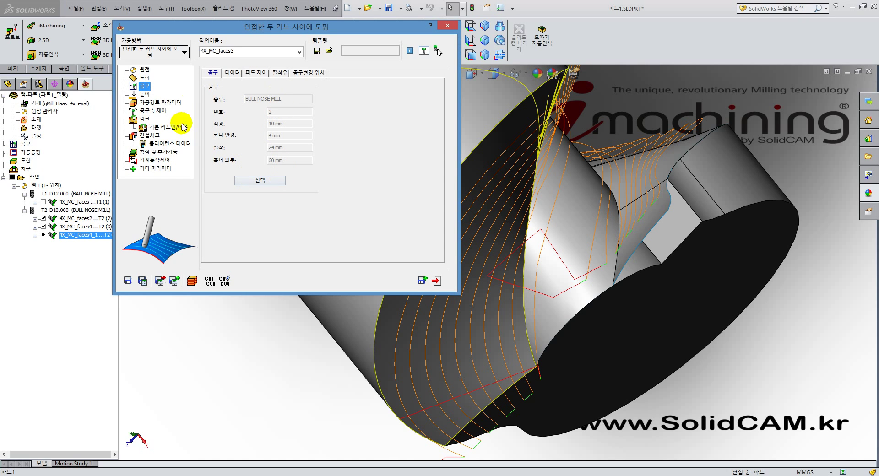
{"action": "left_click", "coordinate": [166, 103]}
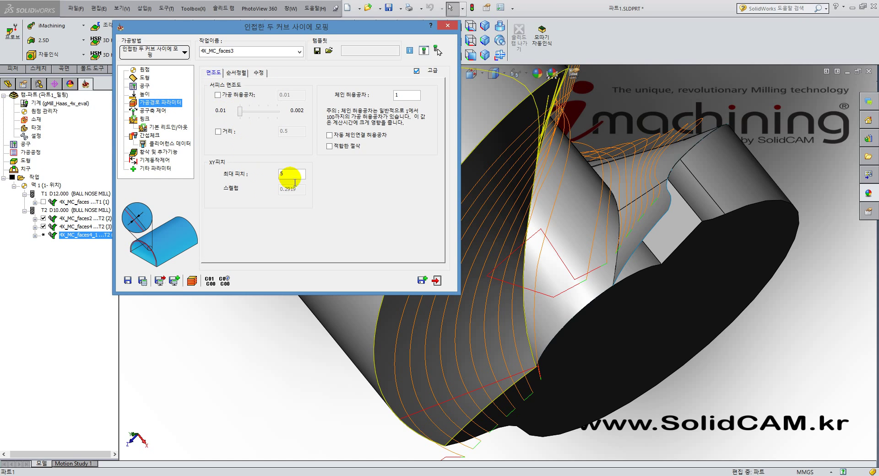
{"action": "left_click", "coordinate": [150, 111]}
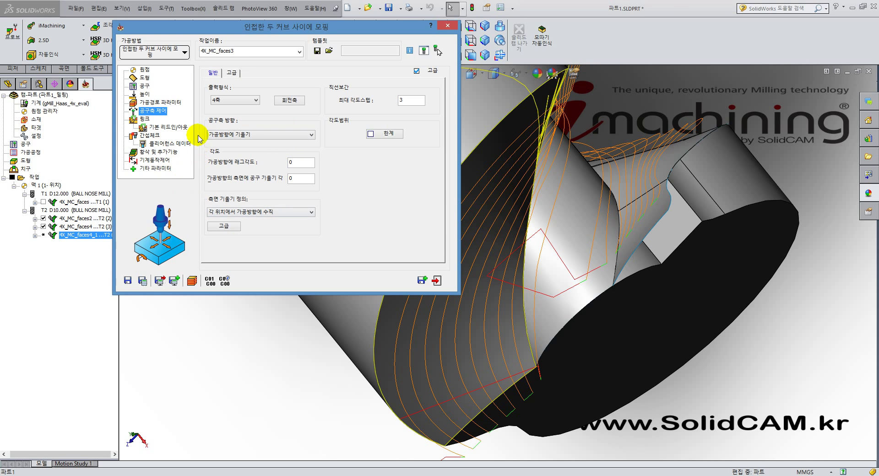
- Define a new check surface for gouge check 1 (간섭1) from the two helical side walls of the groove
{"action": "left_click", "coordinate": [150, 135]}
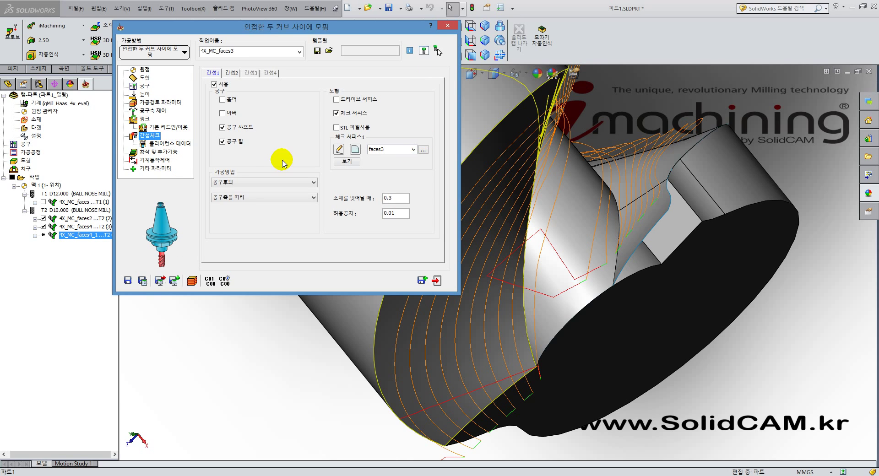
{"action": "left_click", "coordinate": [355, 150]}
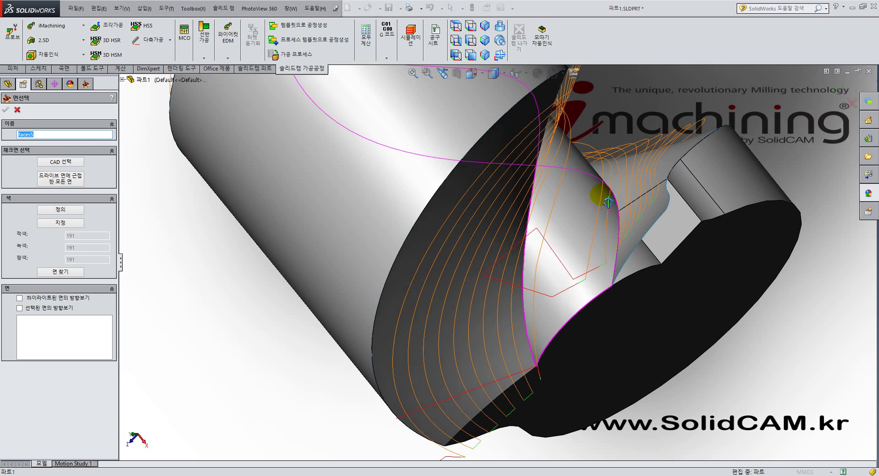
{"action": "scroll", "coordinate": [596, 190], "scroll_direction": "down", "scroll_amount": 3}
{"action": "left_click", "coordinate": [513, 188]}
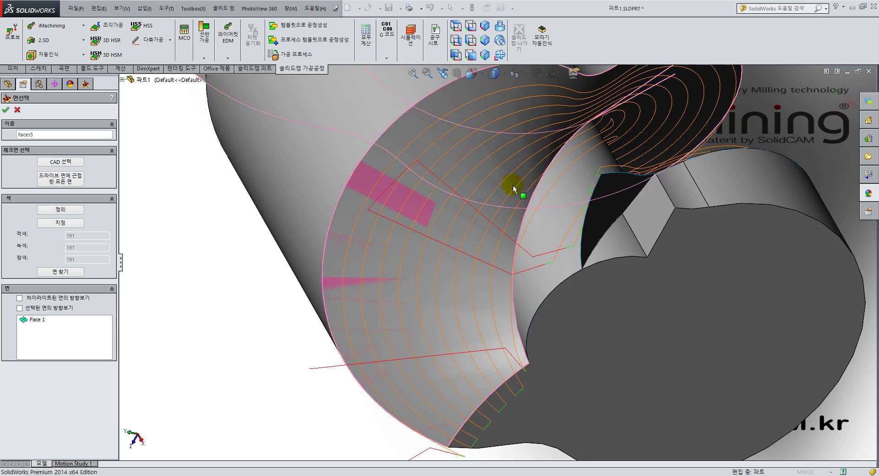
{"action": "scroll", "coordinate": [513, 189], "scroll_direction": "up", "scroll_amount": 3}
{"action": "left_click", "coordinate": [625, 204]}
{"action": "scroll", "coordinate": [513, 165], "scroll_direction": "up", "scroll_amount": 5}
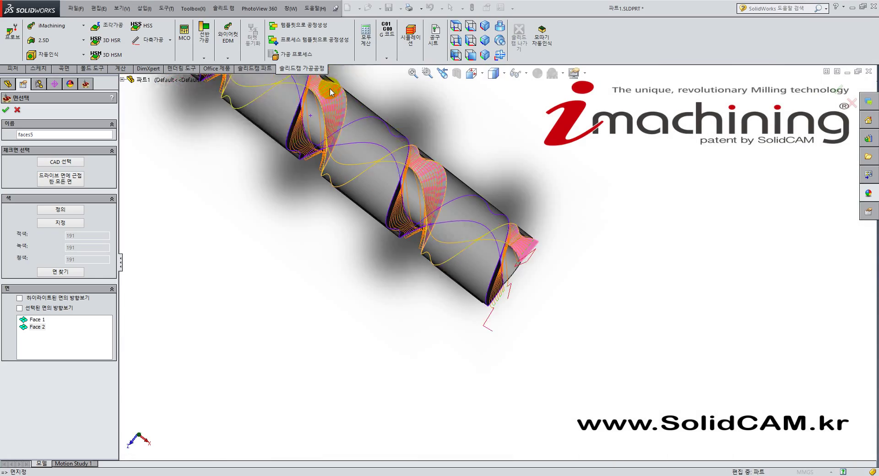
{"action": "middle_click_drag", "start_coordinate": [330, 92], "coordinate": [440, 104]}
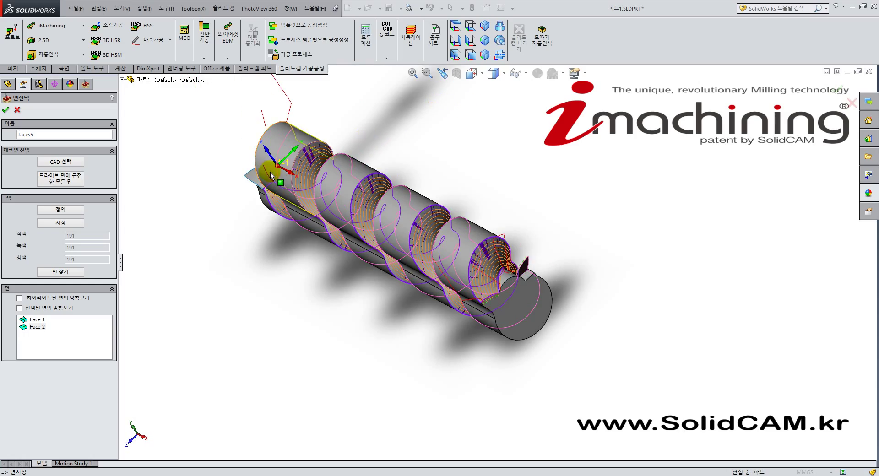
{"action": "scroll", "coordinate": [271, 175], "scroll_direction": "down", "scroll_amount": 4}
{"action": "middle_click_drag", "start_coordinate": [339, 206], "coordinate": [304, 170]}
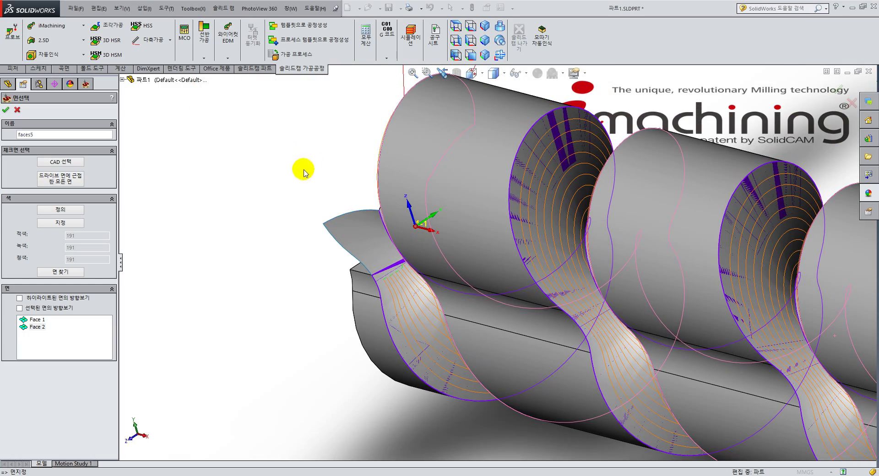
{"action": "left_click", "coordinate": [366, 248]}
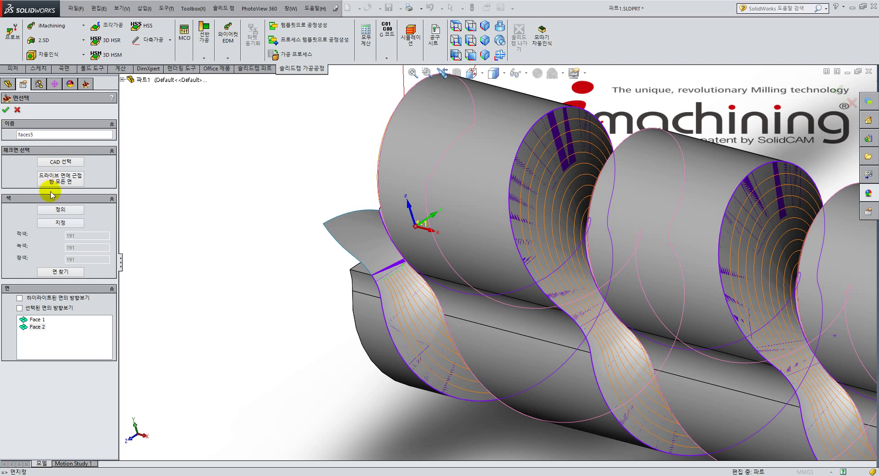
{"action": "left_click", "coordinate": [6, 110]}
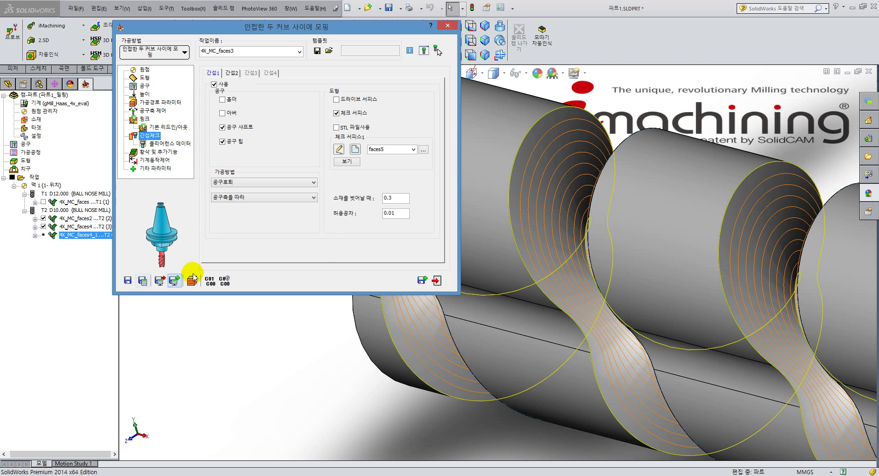
- Save and calculate the groove floor operation, and display only the 4X_MC_faces3 toolpath on the shaft
{"action": "left_click", "coordinate": [669, 94]}
{"action": "key", "text": "ctrl+7"}
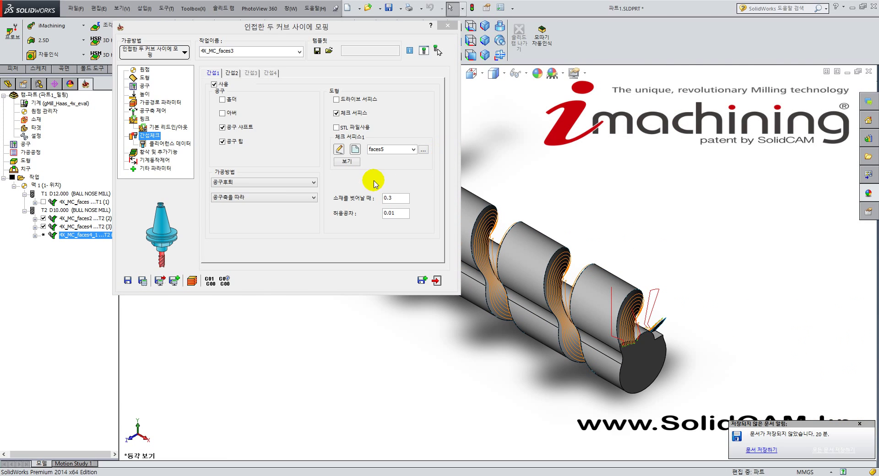
{"action": "left_click", "coordinate": [142, 280]}
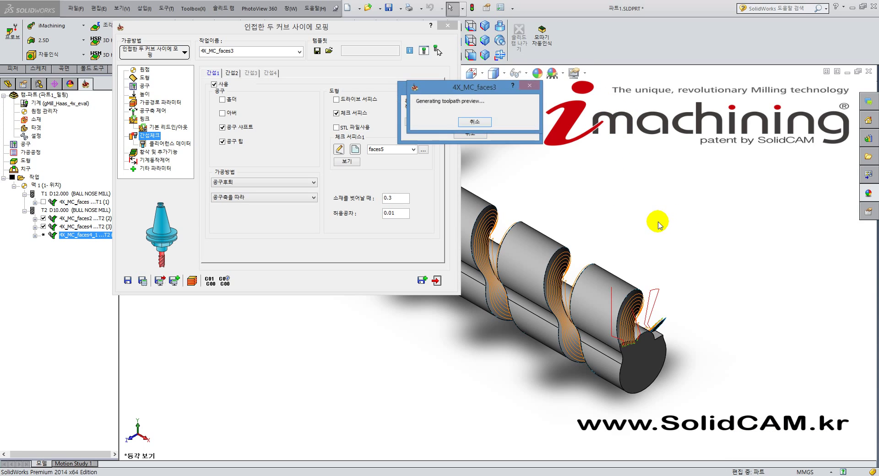
{"action": "left_click", "coordinate": [46, 219]}
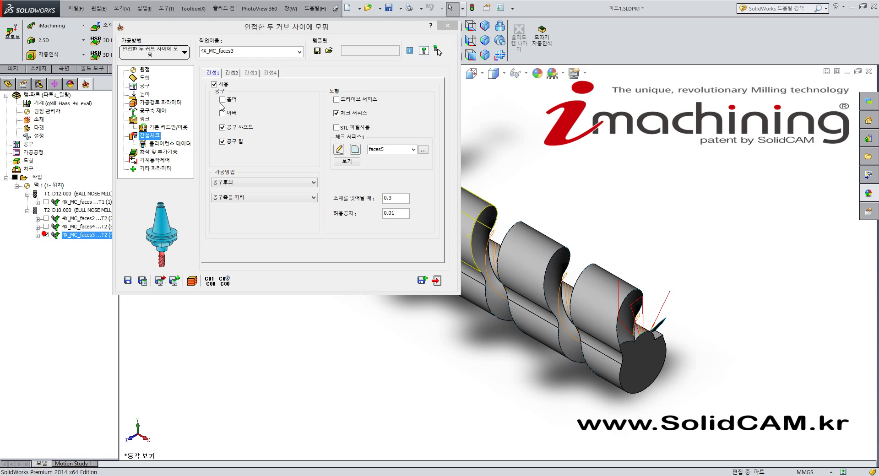
{"action": "double_click", "coordinate": [222, 30]}
- Examine the groove floor toolpath along the shaft from several angles
{"action": "middle_click_drag", "start_coordinate": [568, 282], "coordinate": [508, 322]}
{"action": "scroll", "coordinate": [570, 309], "scroll_direction": "down", "scroll_amount": 4}
{"action": "scroll", "coordinate": [550, 289], "scroll_direction": "down", "scroll_amount": 3}
{"action": "scroll", "coordinate": [787, 300], "scroll_direction": "down", "scroll_amount": 1}
{"action": "scroll", "coordinate": [819, 292], "scroll_direction": "up", "scroll_amount": 5}
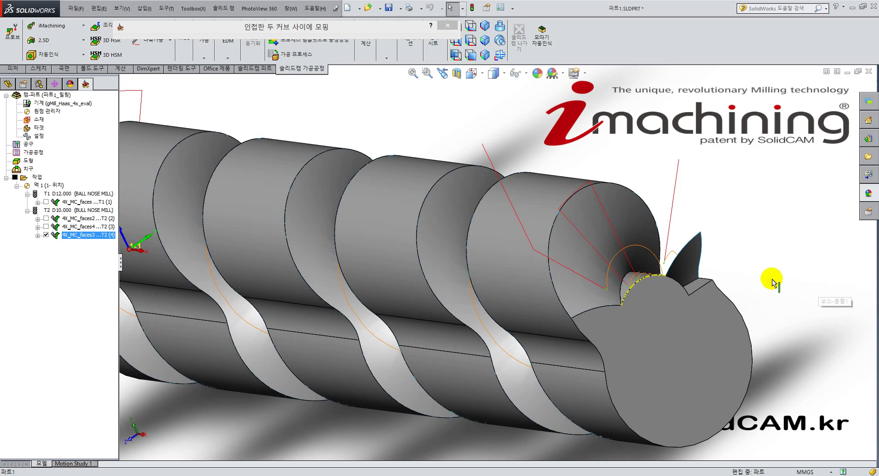
{"action": "middle_click_drag", "start_coordinate": [462, 275], "coordinate": [556, 253]}
{"action": "key", "text": "ctrl+7"}
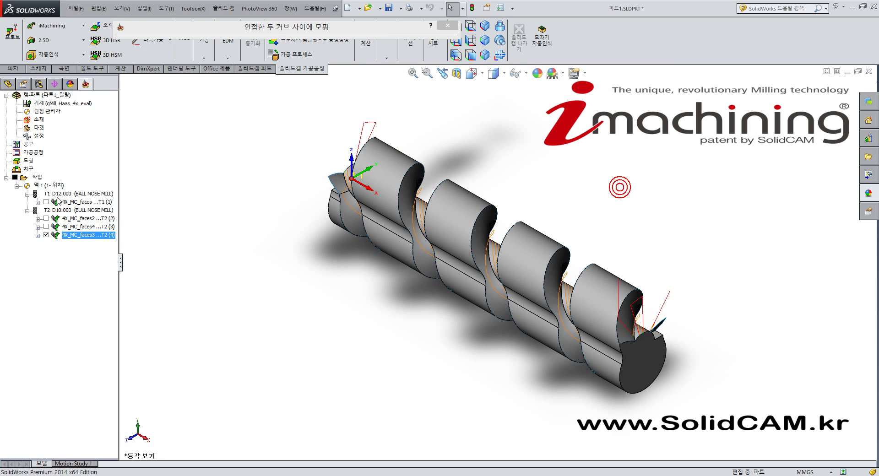
- Hide the 4X_MC_faces3 toolpath and exit the operation, returning to the isometric view of the shaft
{"action": "left_click", "coordinate": [46, 236]}
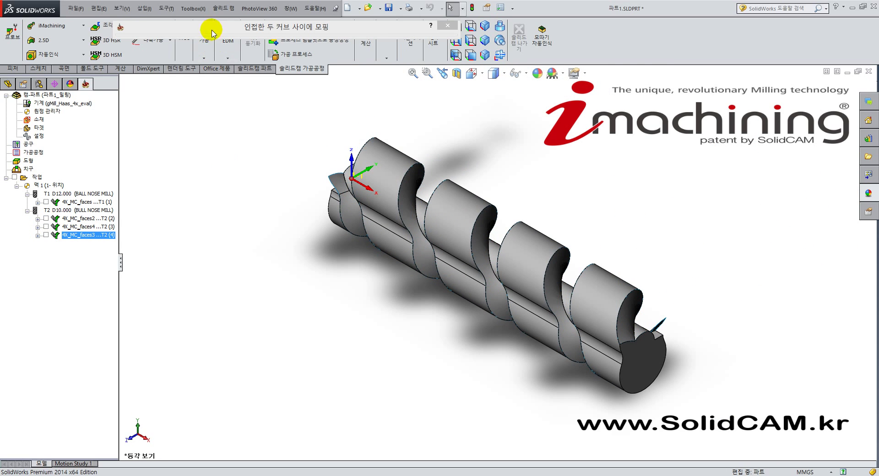
{"action": "left_click", "coordinate": [436, 282]}
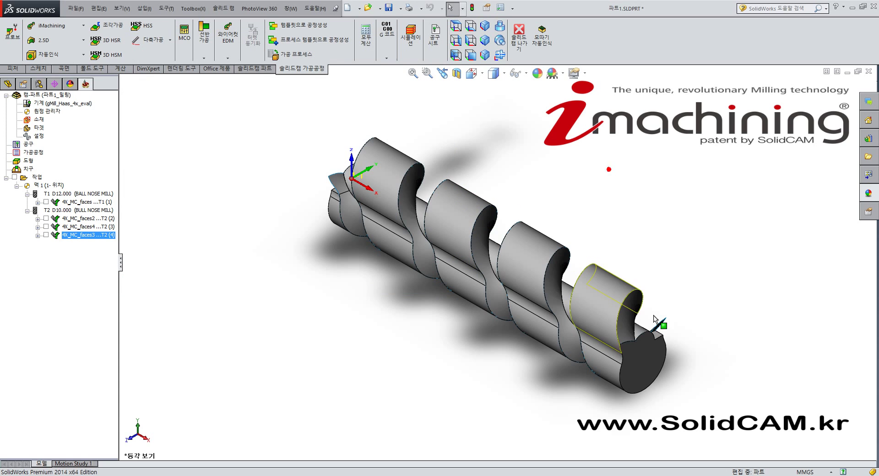
{"action": "scroll", "coordinate": [689, 307], "scroll_direction": "down", "scroll_amount": 2}
{"action": "middle_click_drag", "start_coordinate": [444, 224], "coordinate": [421, 219]}
{"action": "key", "text": "ctrl+7"}
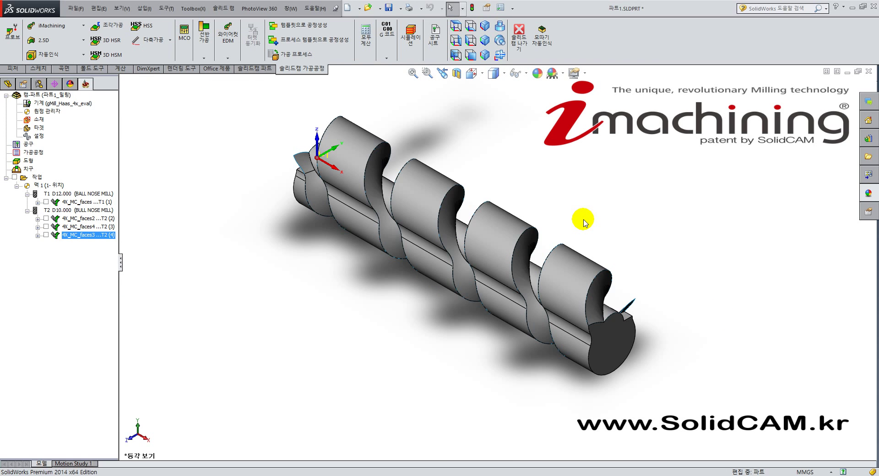